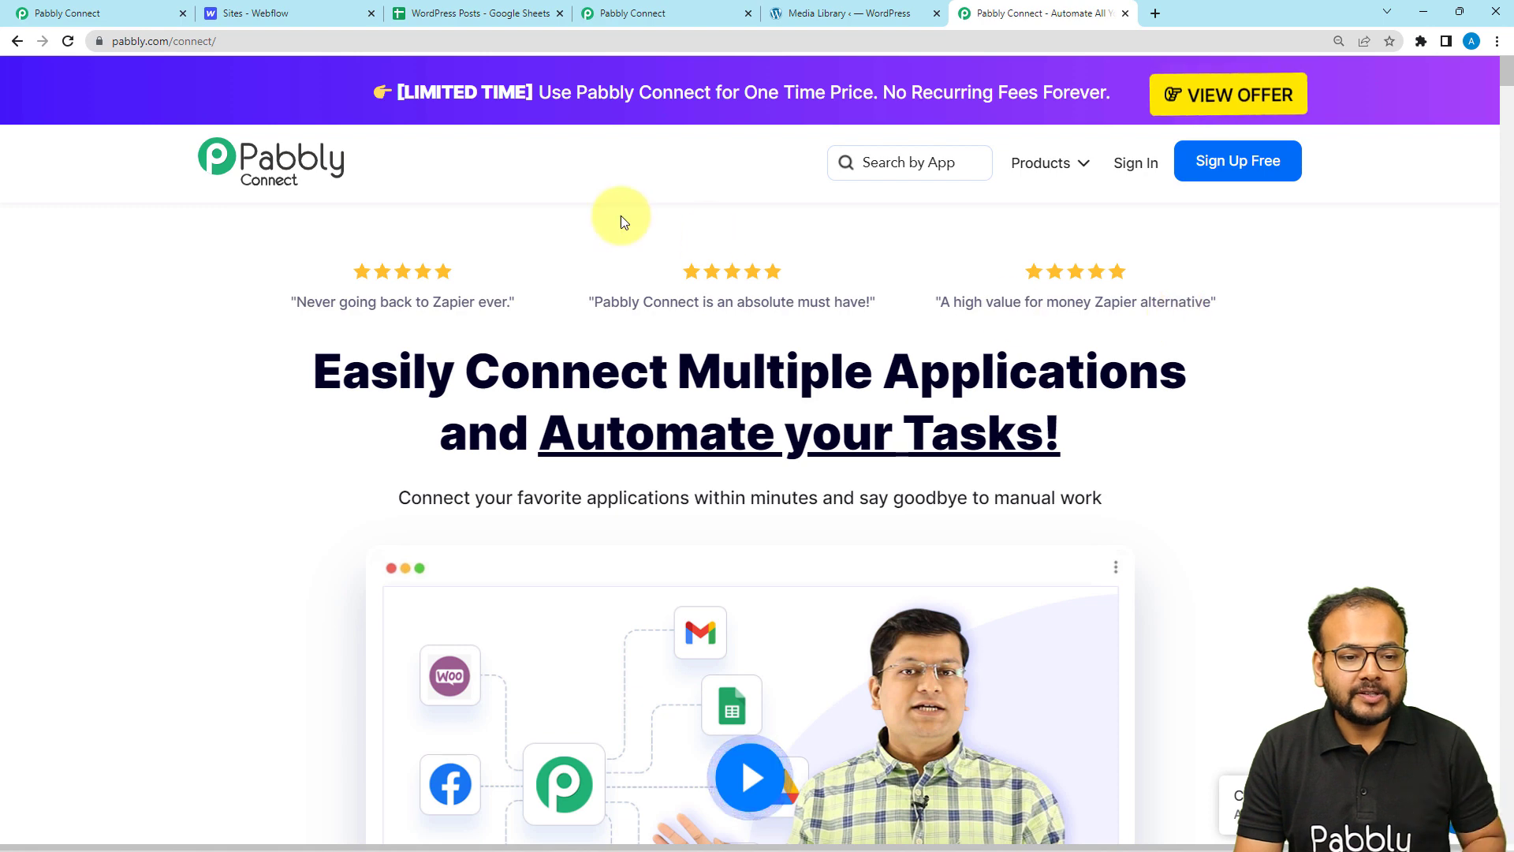
Create a Pabbly Connect workflow named "Update Live Items in Webflow from Google Sheets" and collapse its trigger section.
click(596, 16)
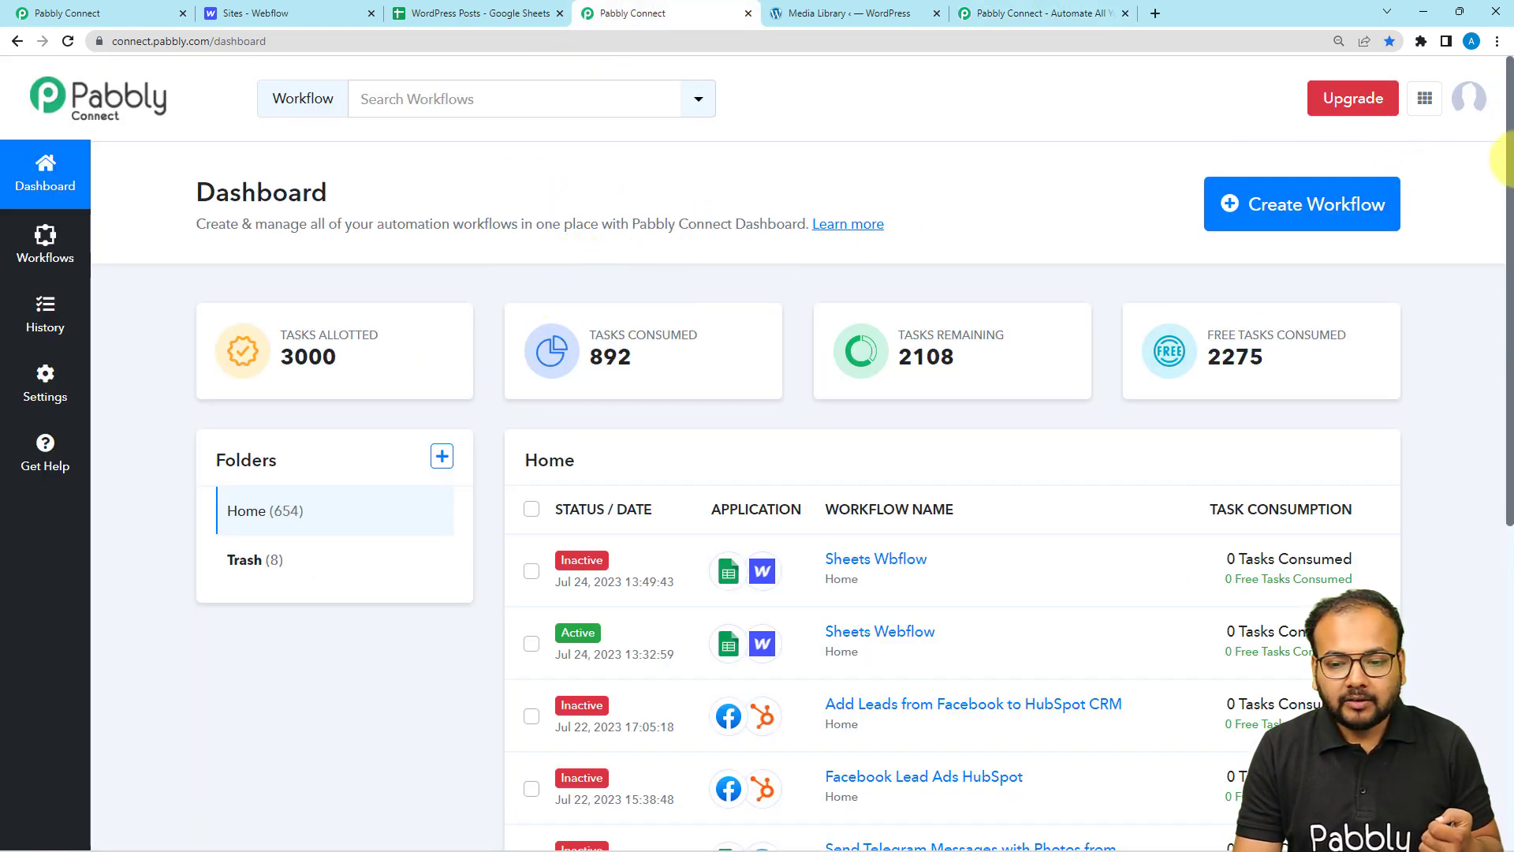
click(1307, 228)
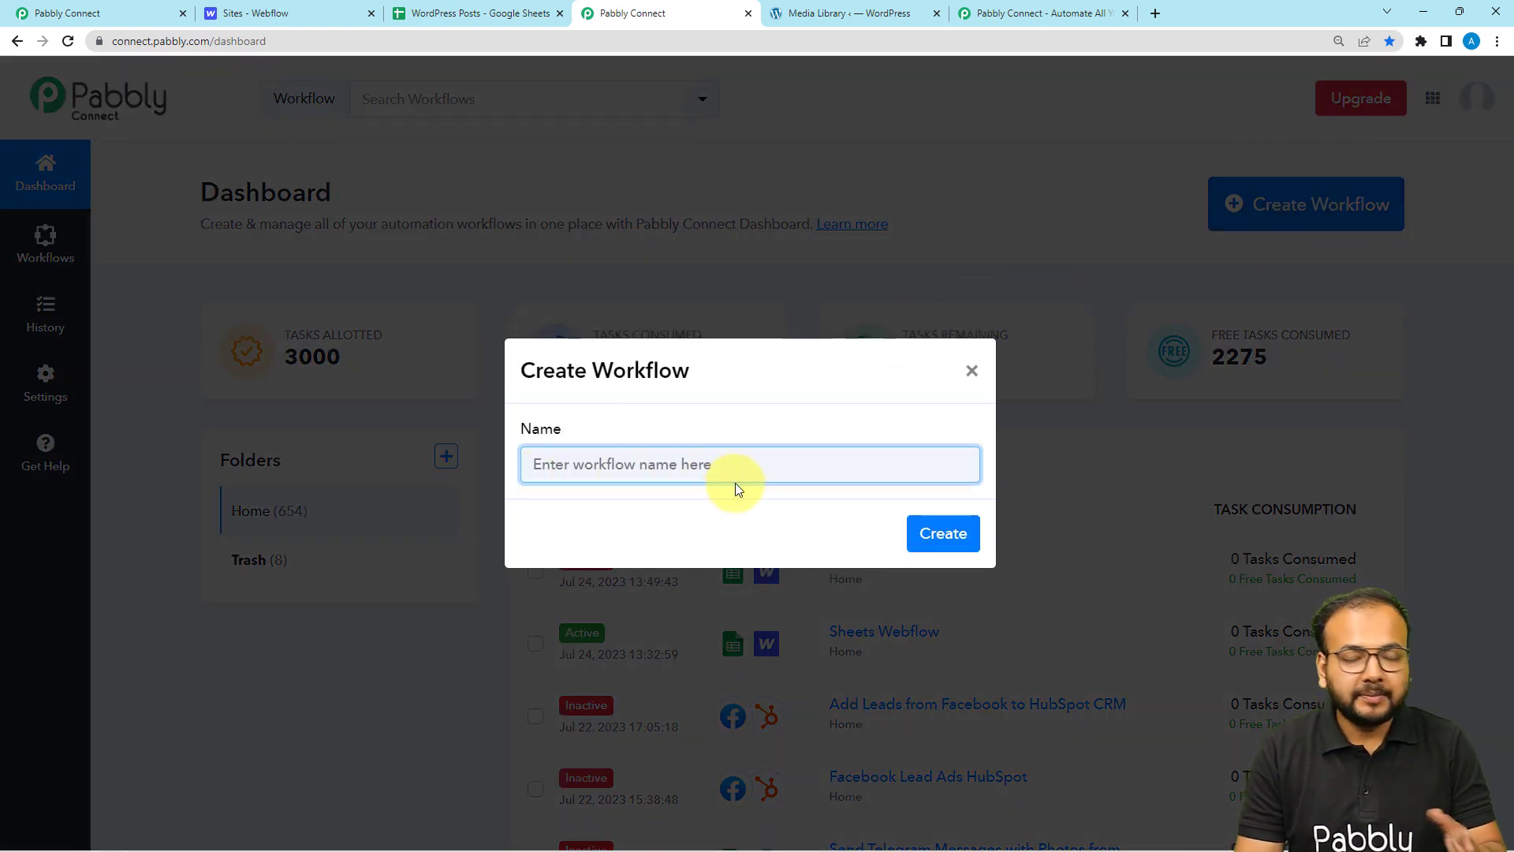
text(Update Live Items in Webflow from Google Sheets)
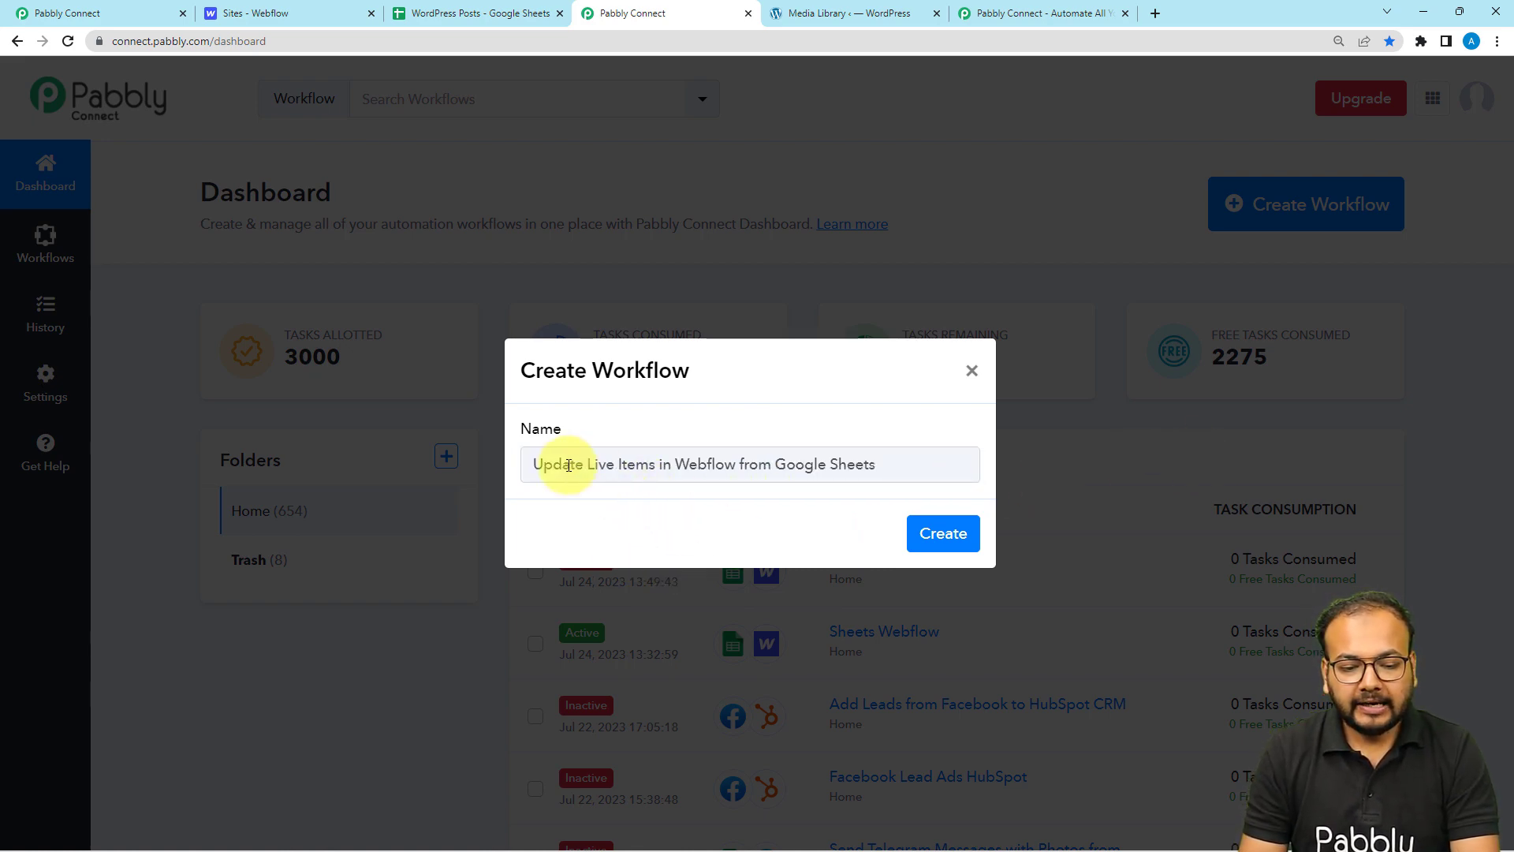
click(945, 533)
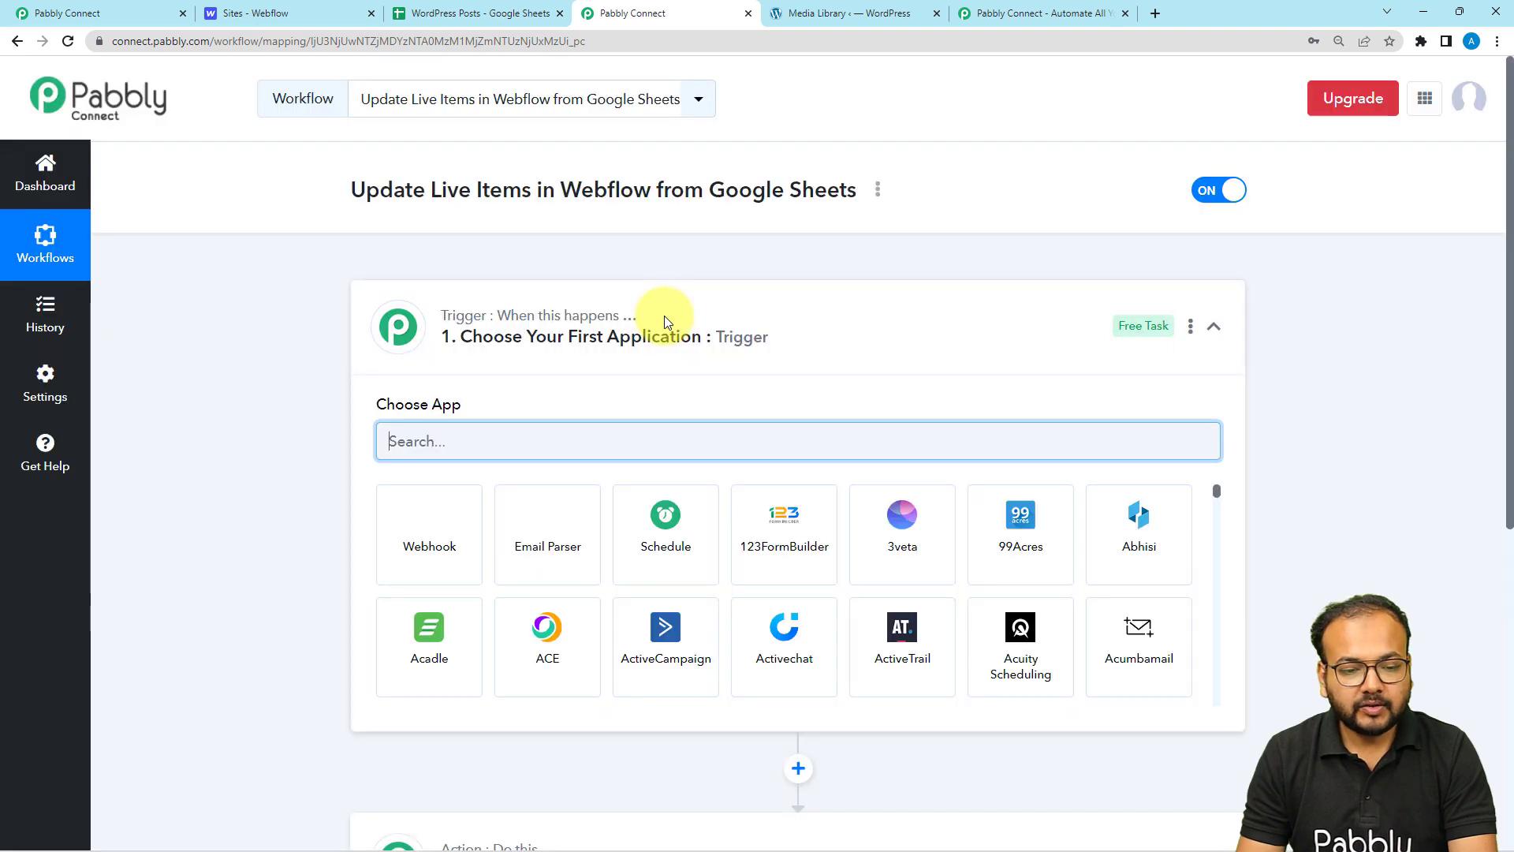
click(664, 318)
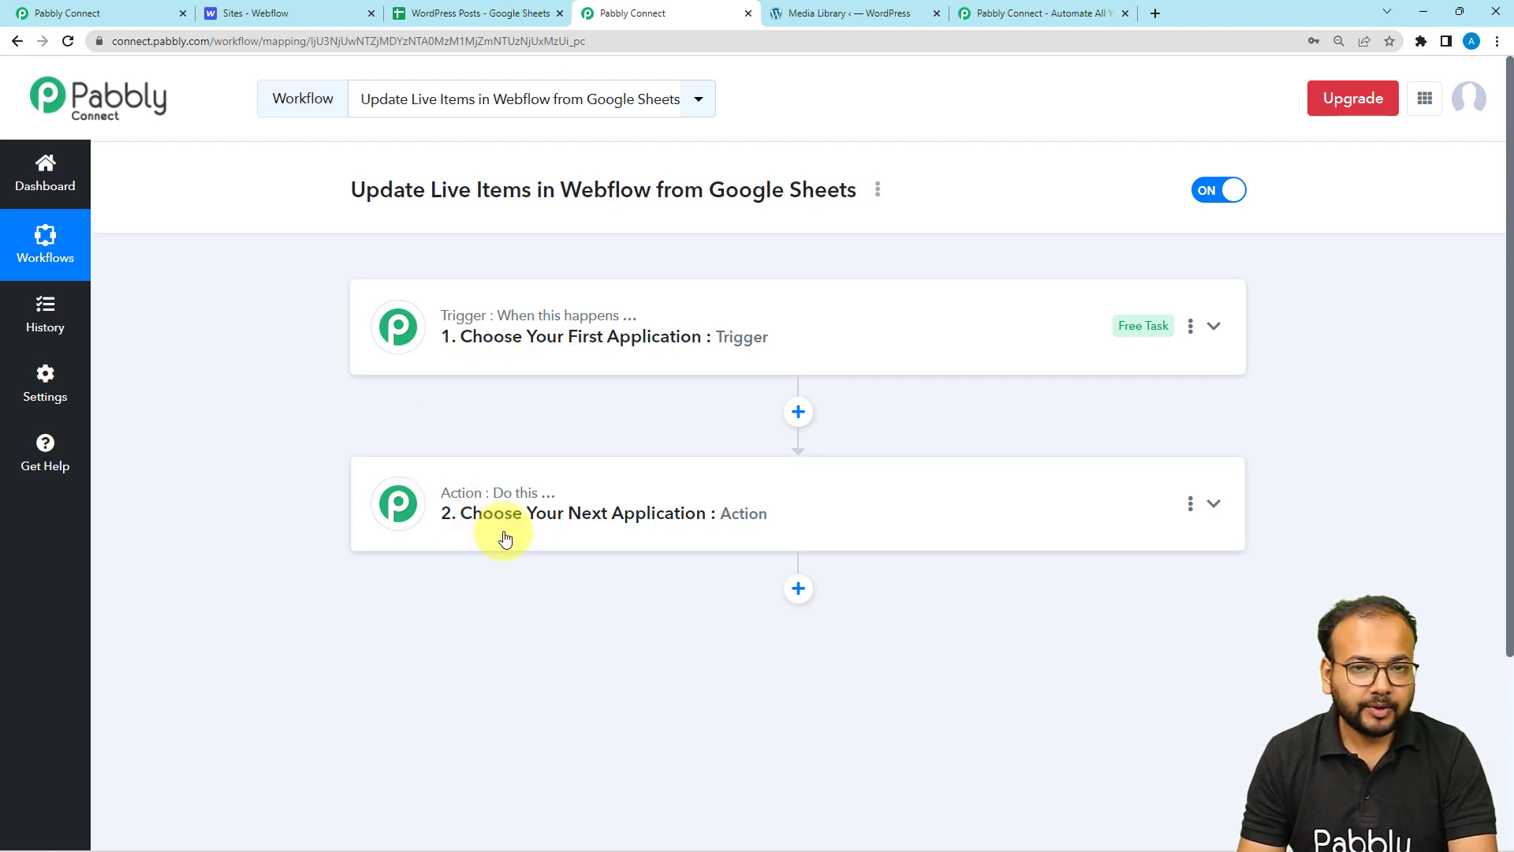
mouse_move(508, 323)
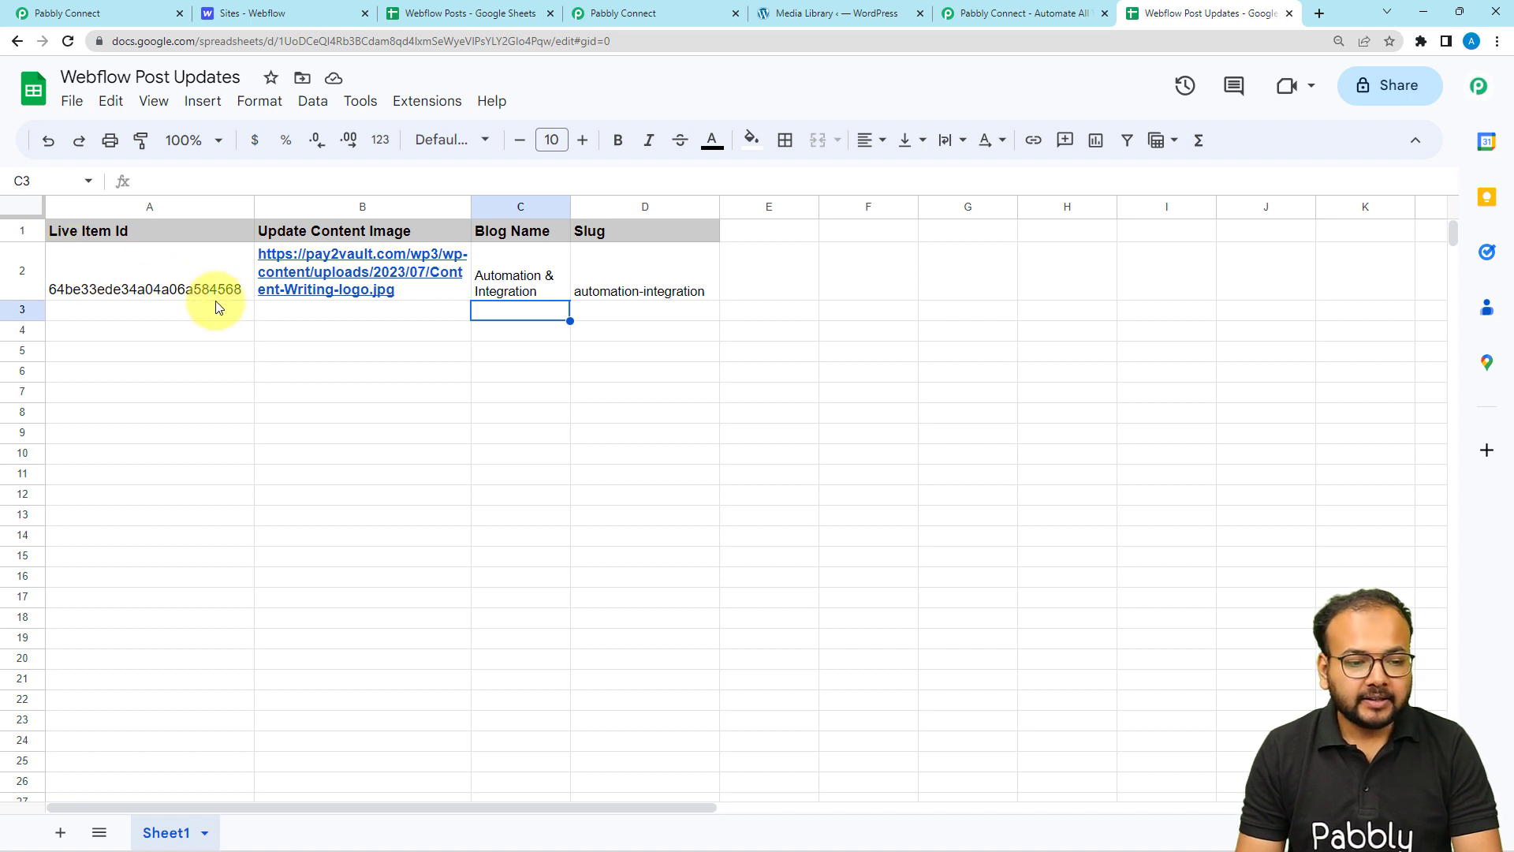
Review the Google Sheets trigger setup in the existing Sheets Webflow workflow and its source spreadsheet, Webflow Posts.
mouse_move(372, 301)
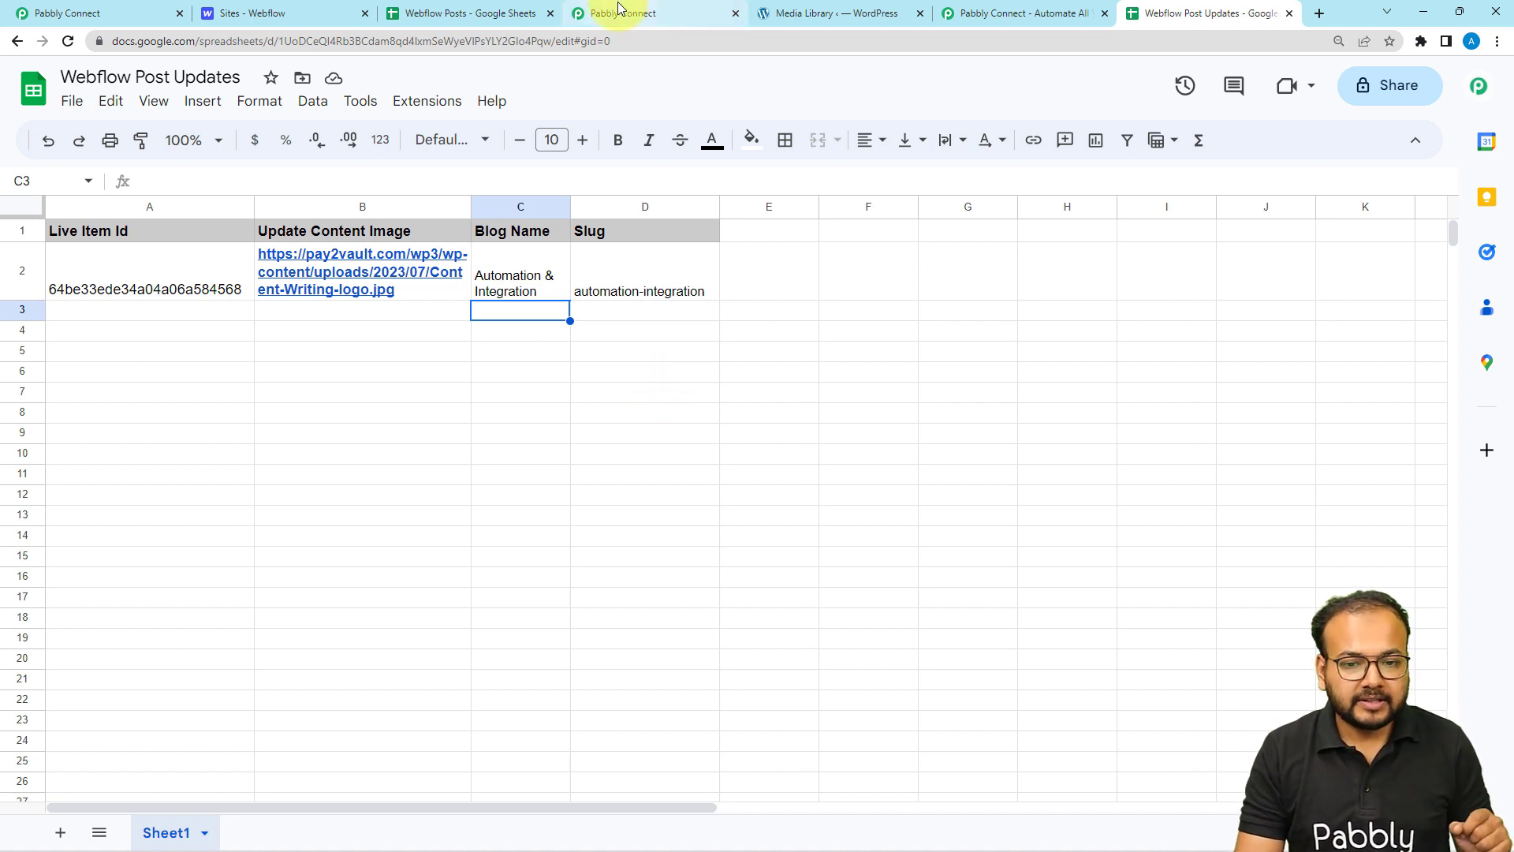
click(114, 11)
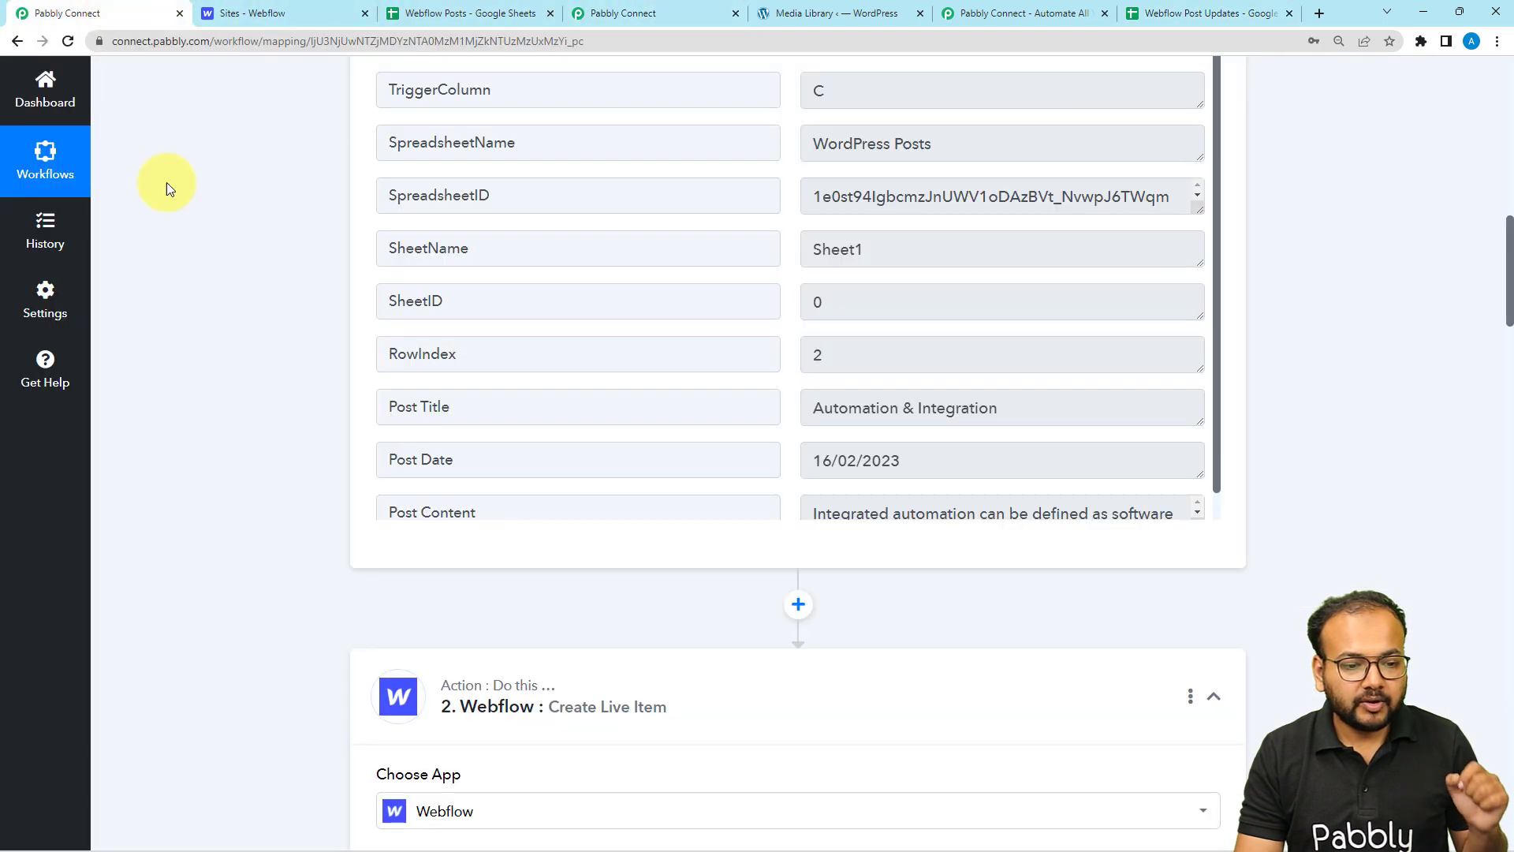
scroll(210, 350, up, 3)
scroll(209, 349, up, 10)
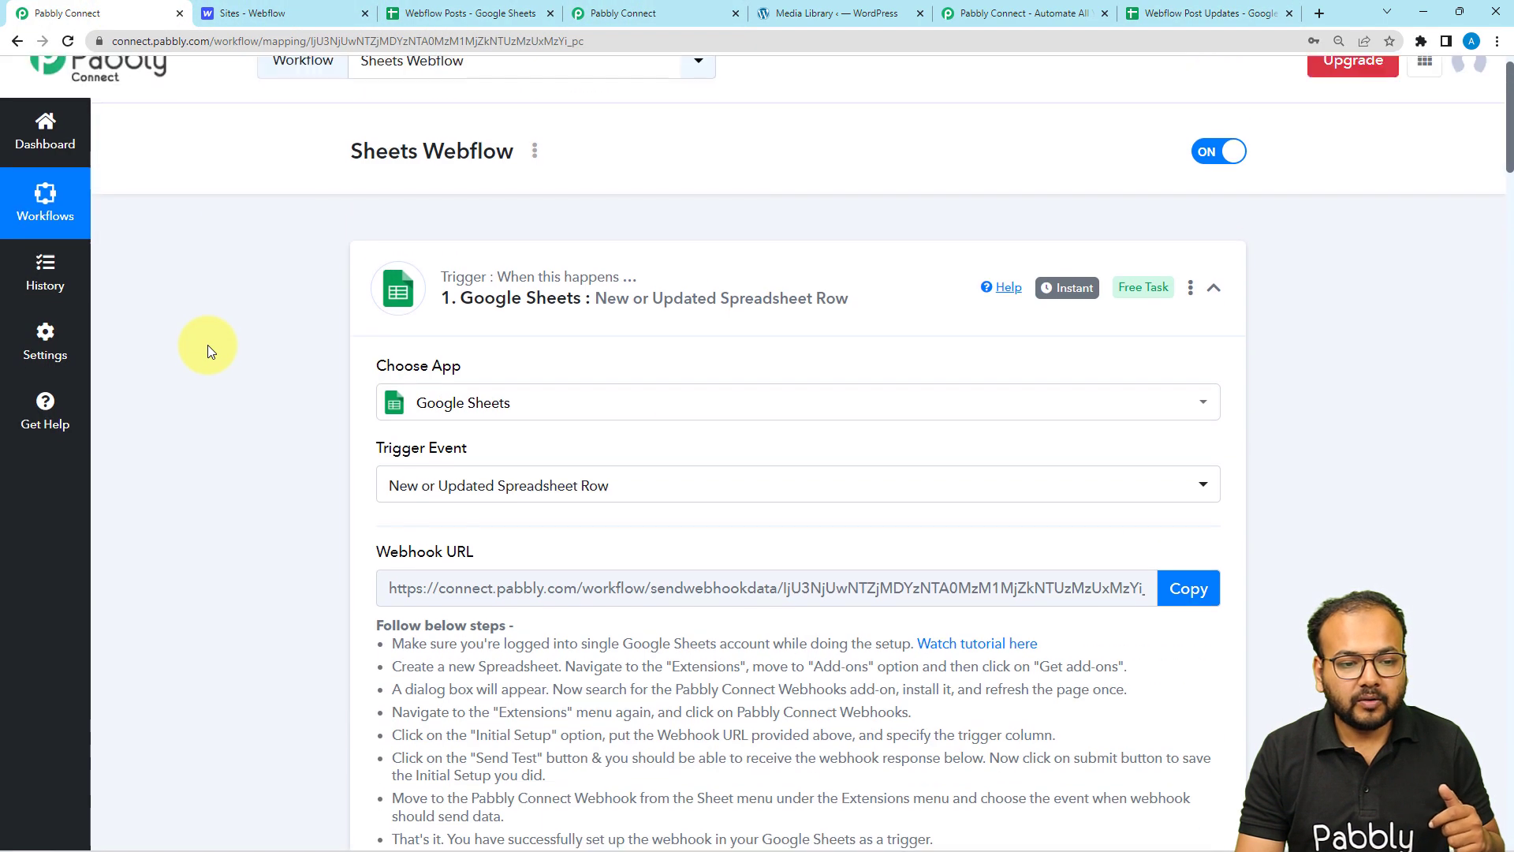
scroll(207, 344, down, 1)
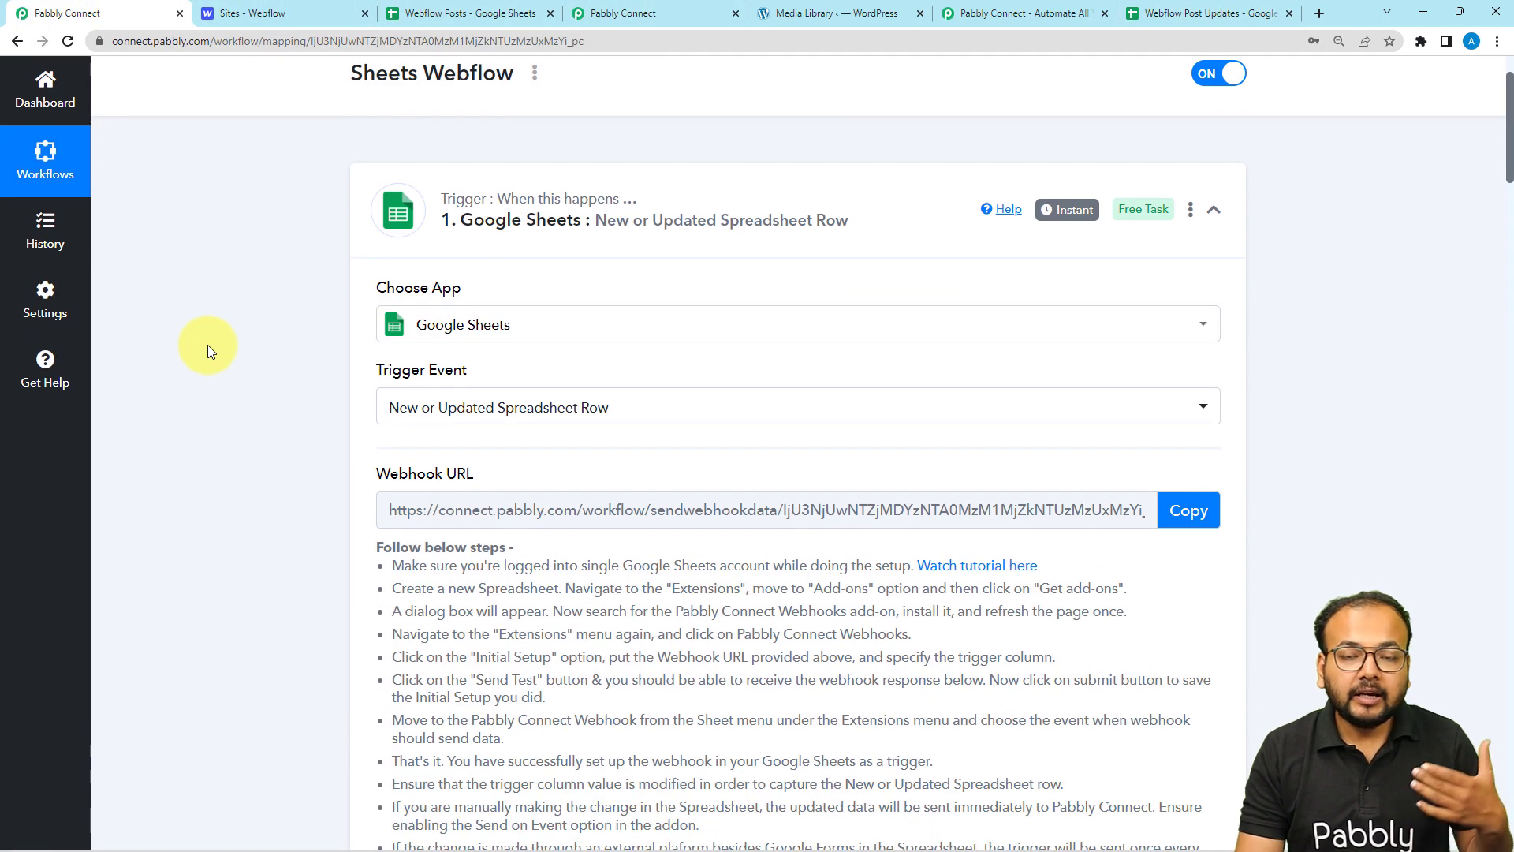
scroll(207, 344, down, 2)
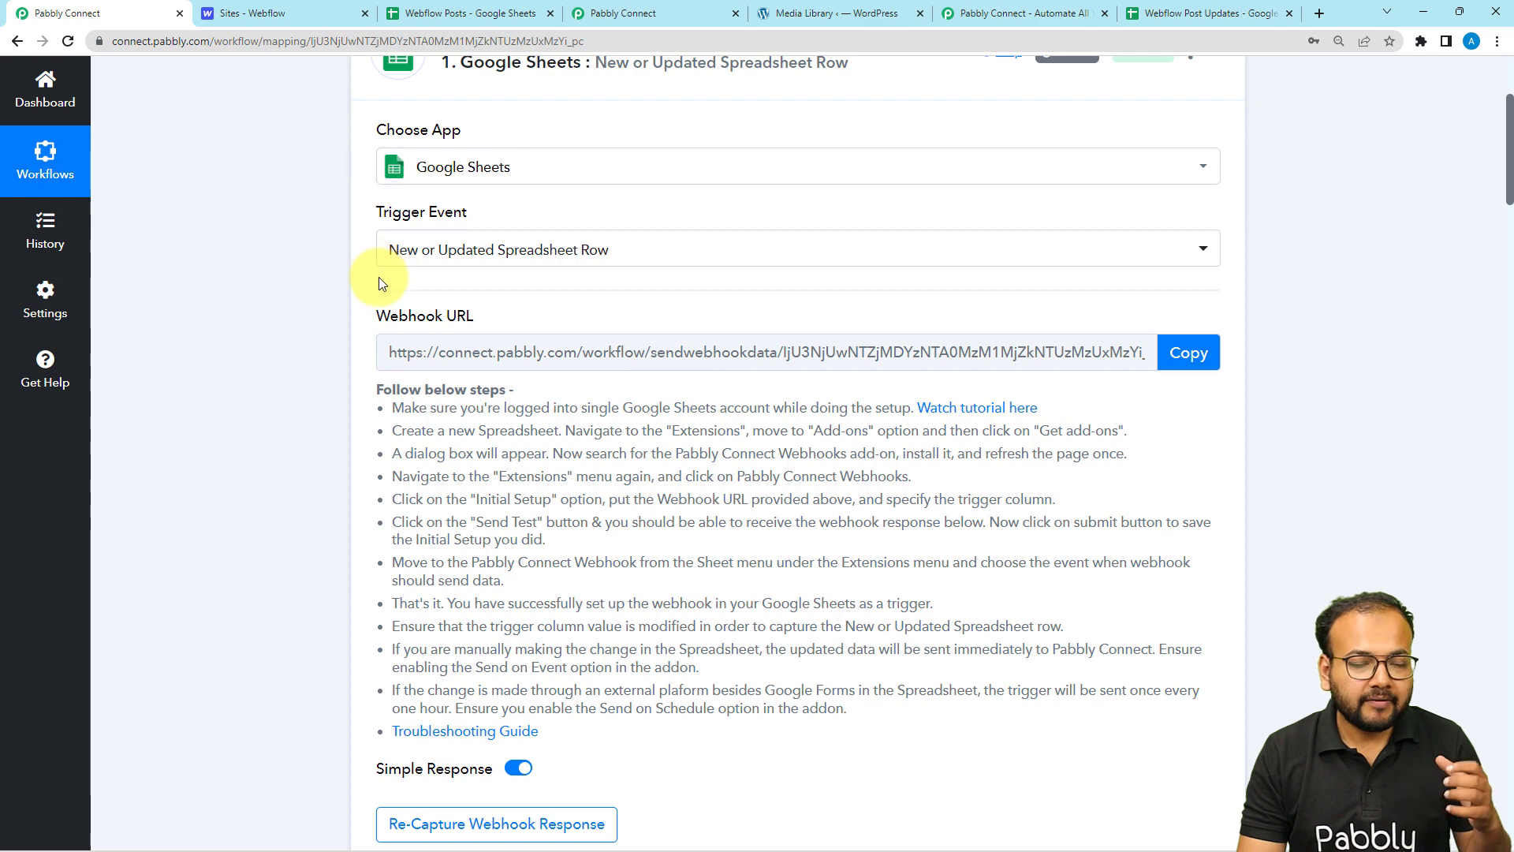
click(435, 21)
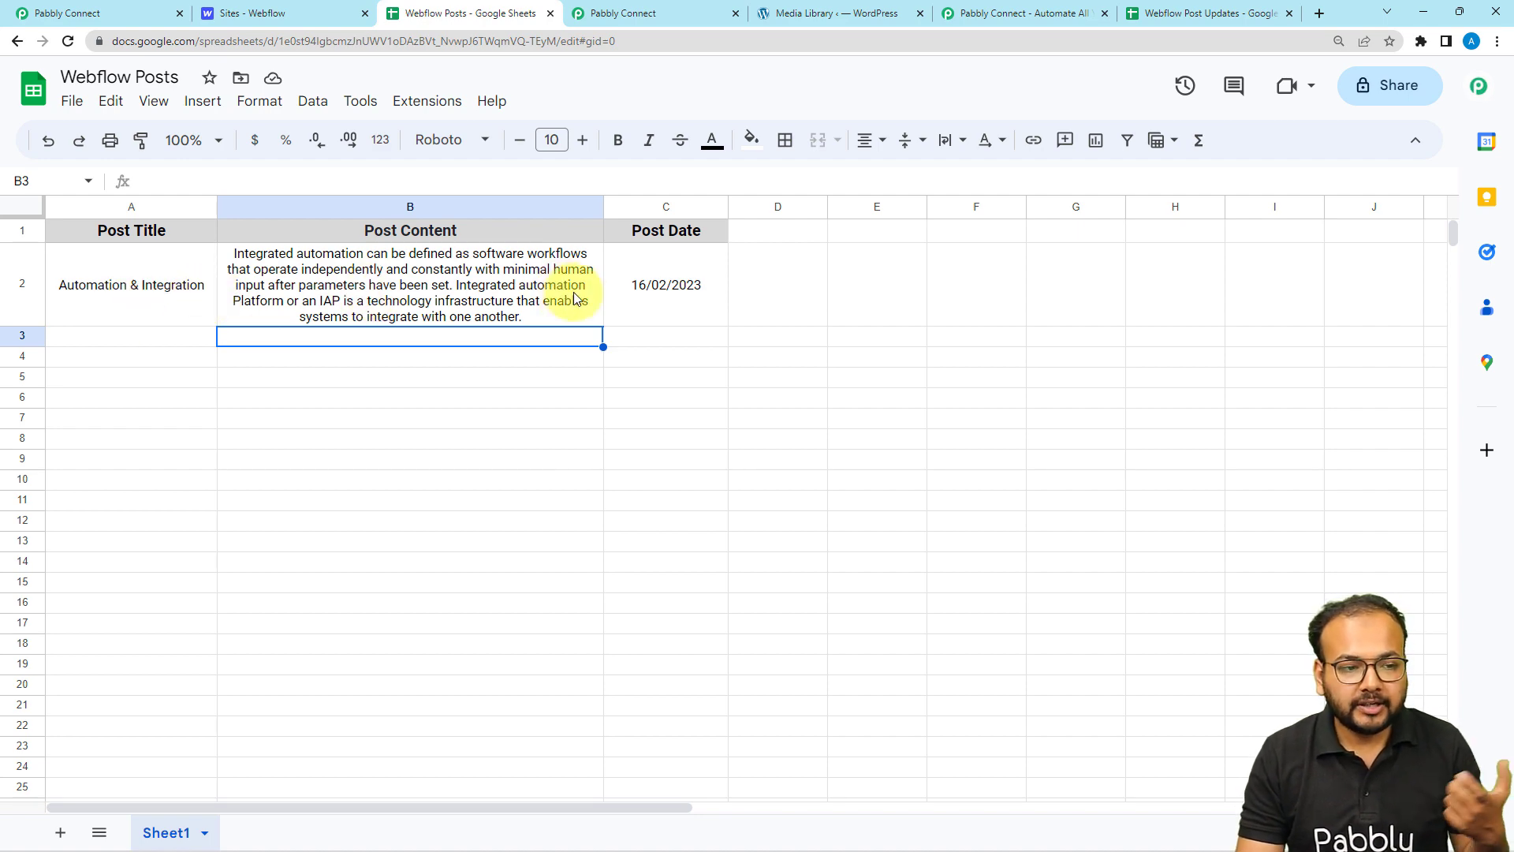
Examine the captured trigger response and the field mapping of the Webflow Create Live Item action in the Sheets Webflow workflow.
click(55, 14)
scroll(207, 281, down, 1)
scroll(207, 280, down, 10)
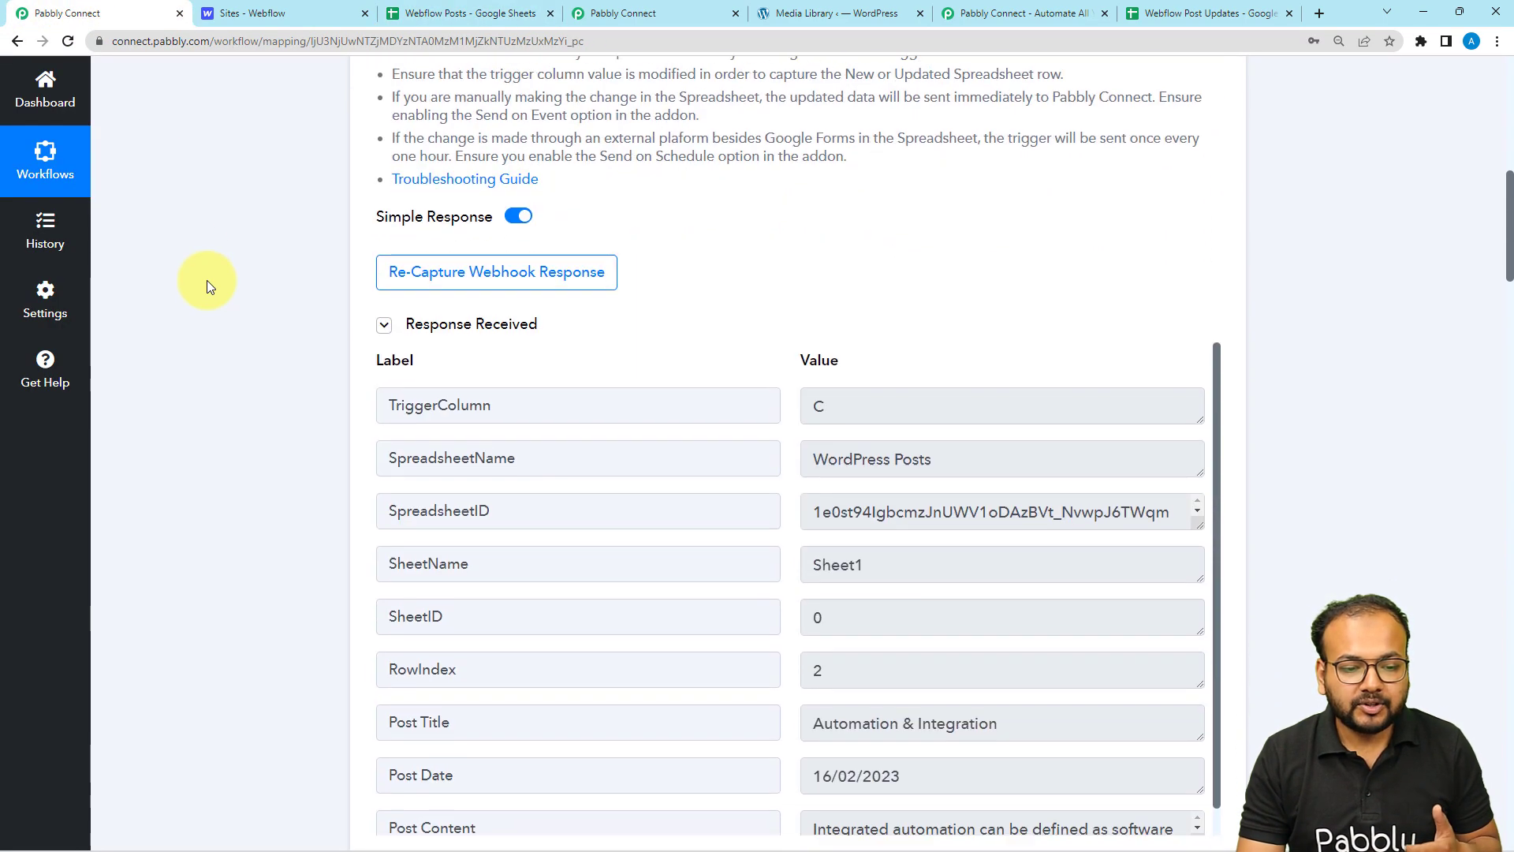
scroll(383, 408, down, 6)
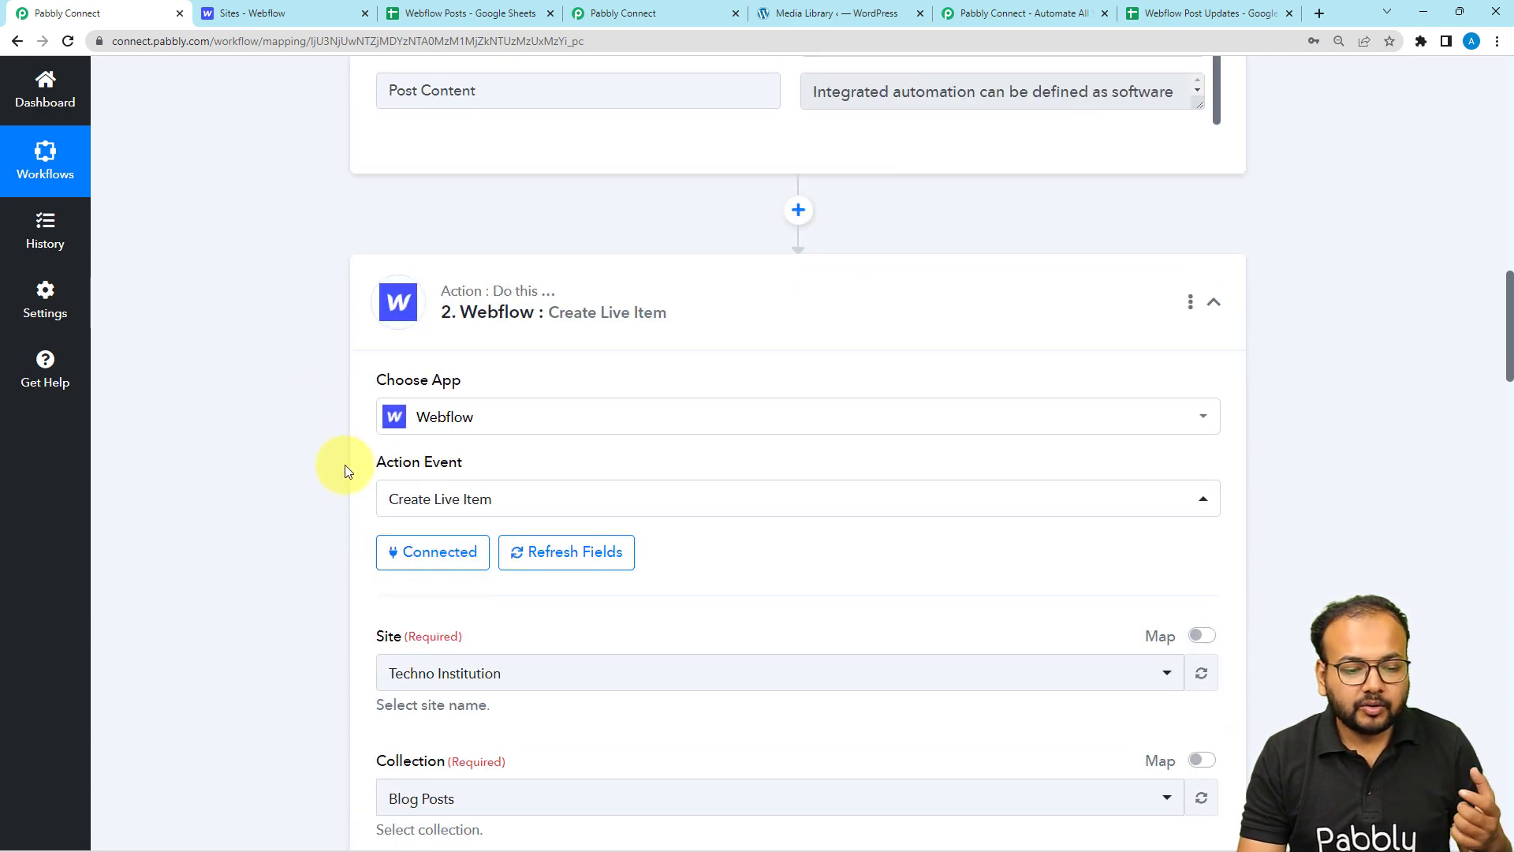
scroll(320, 458, down, 2)
scroll(320, 457, down, 8)
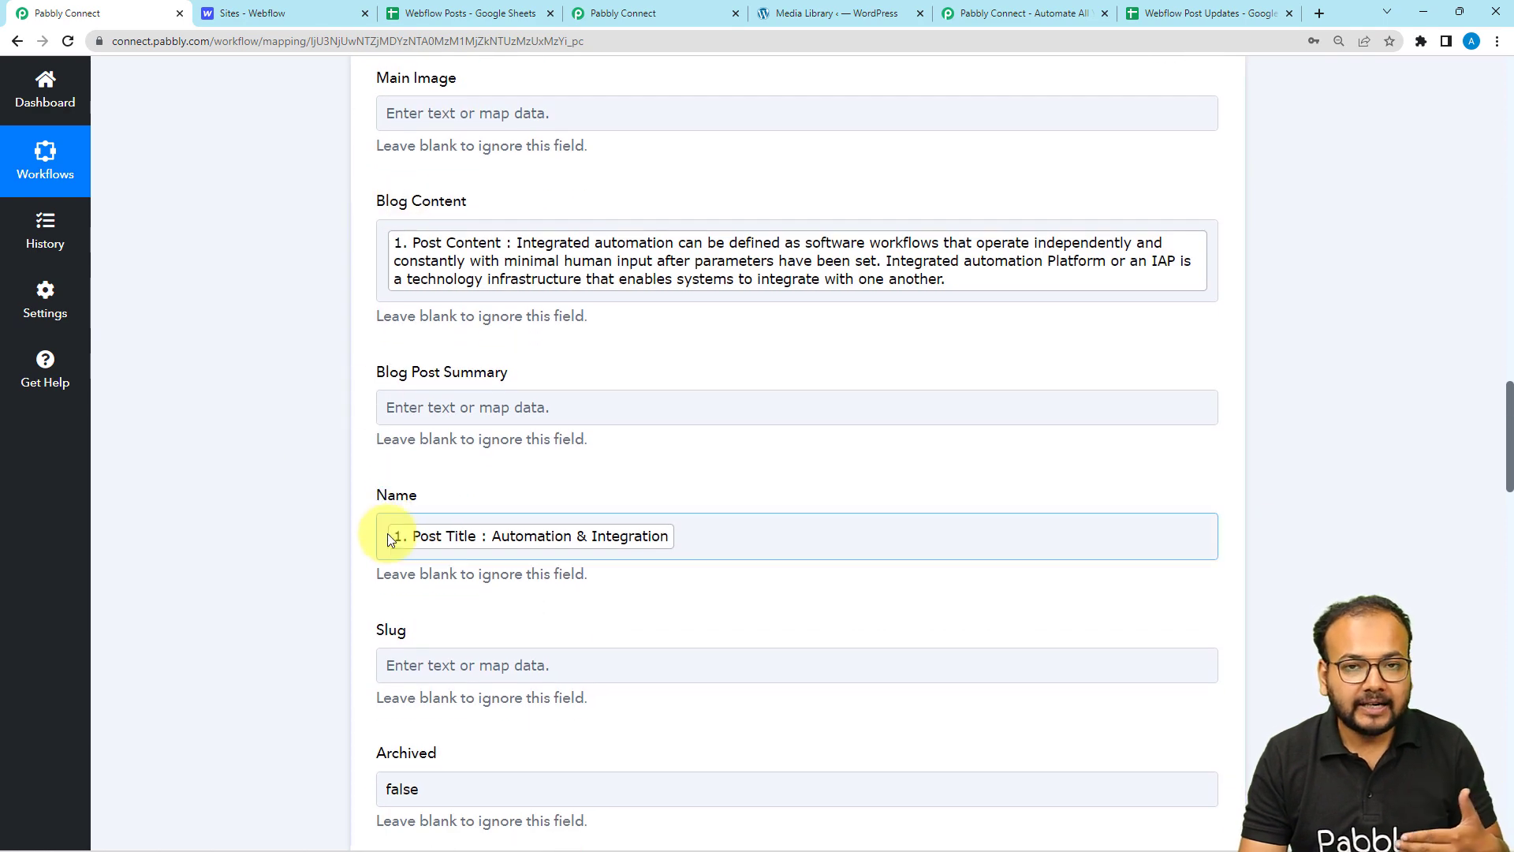
scroll(319, 511, down, 15)
scroll(319, 511, down, 7)
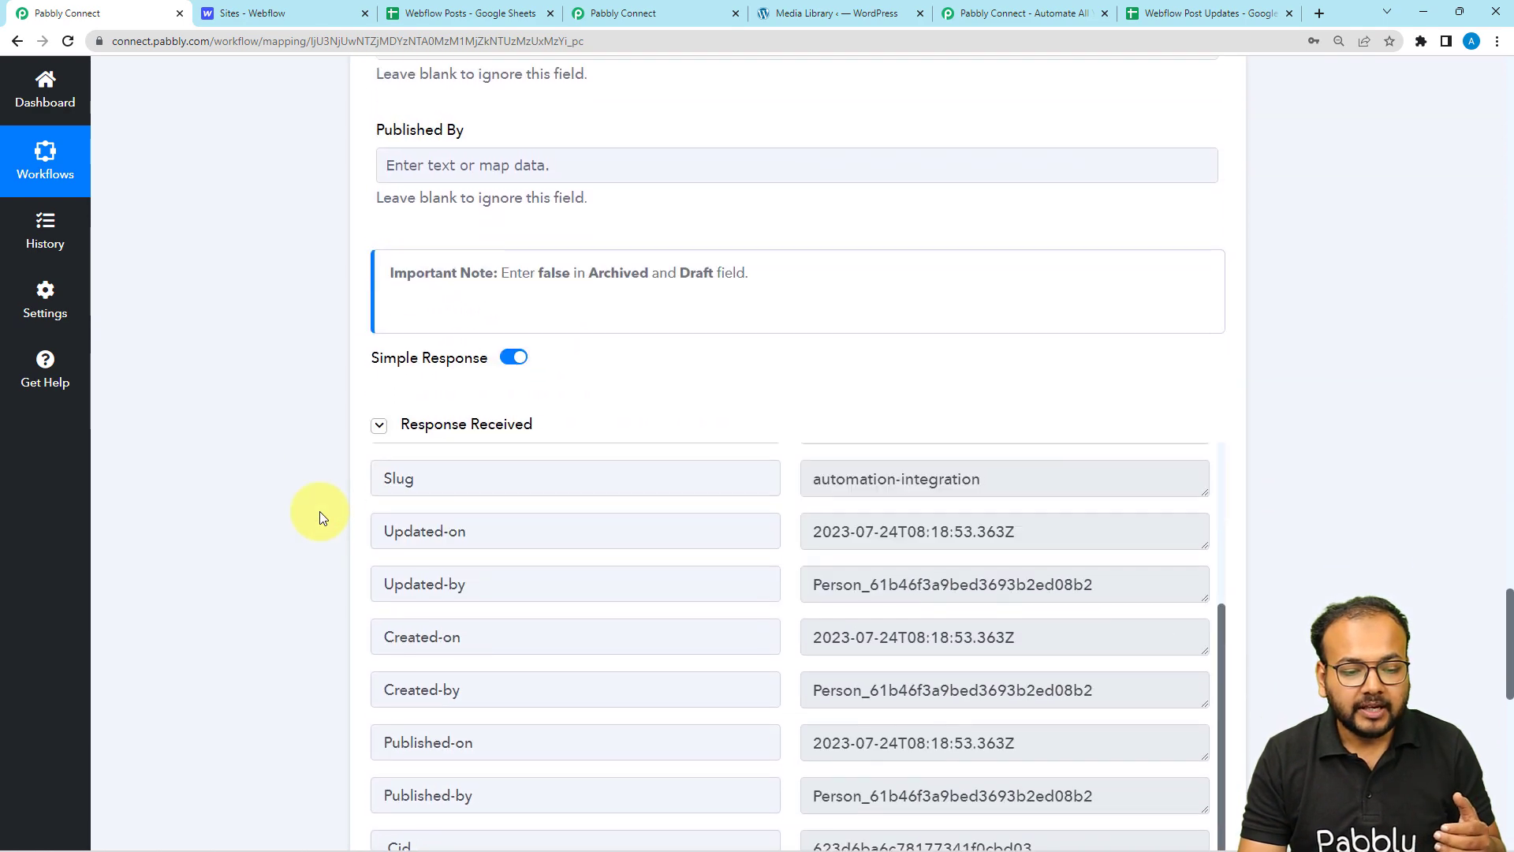
Inspect the Id, Name and Slug entries in the Create Live Item response and the Google Sheets Add New Row action below it.
scroll(523, 474, up, 1)
scroll(522, 474, up, 3)
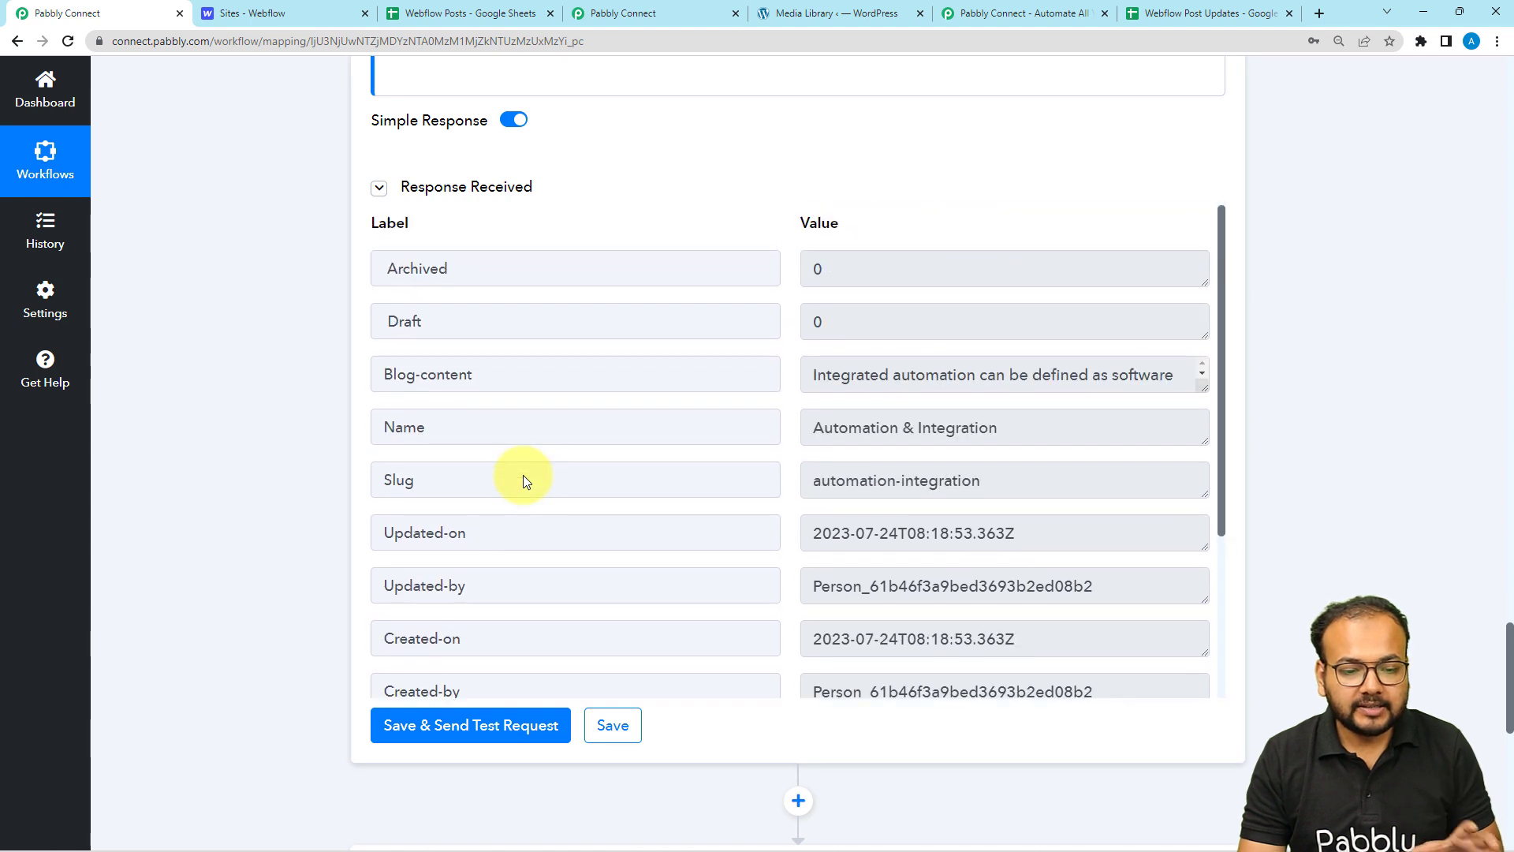
scroll(522, 475, down, 3)
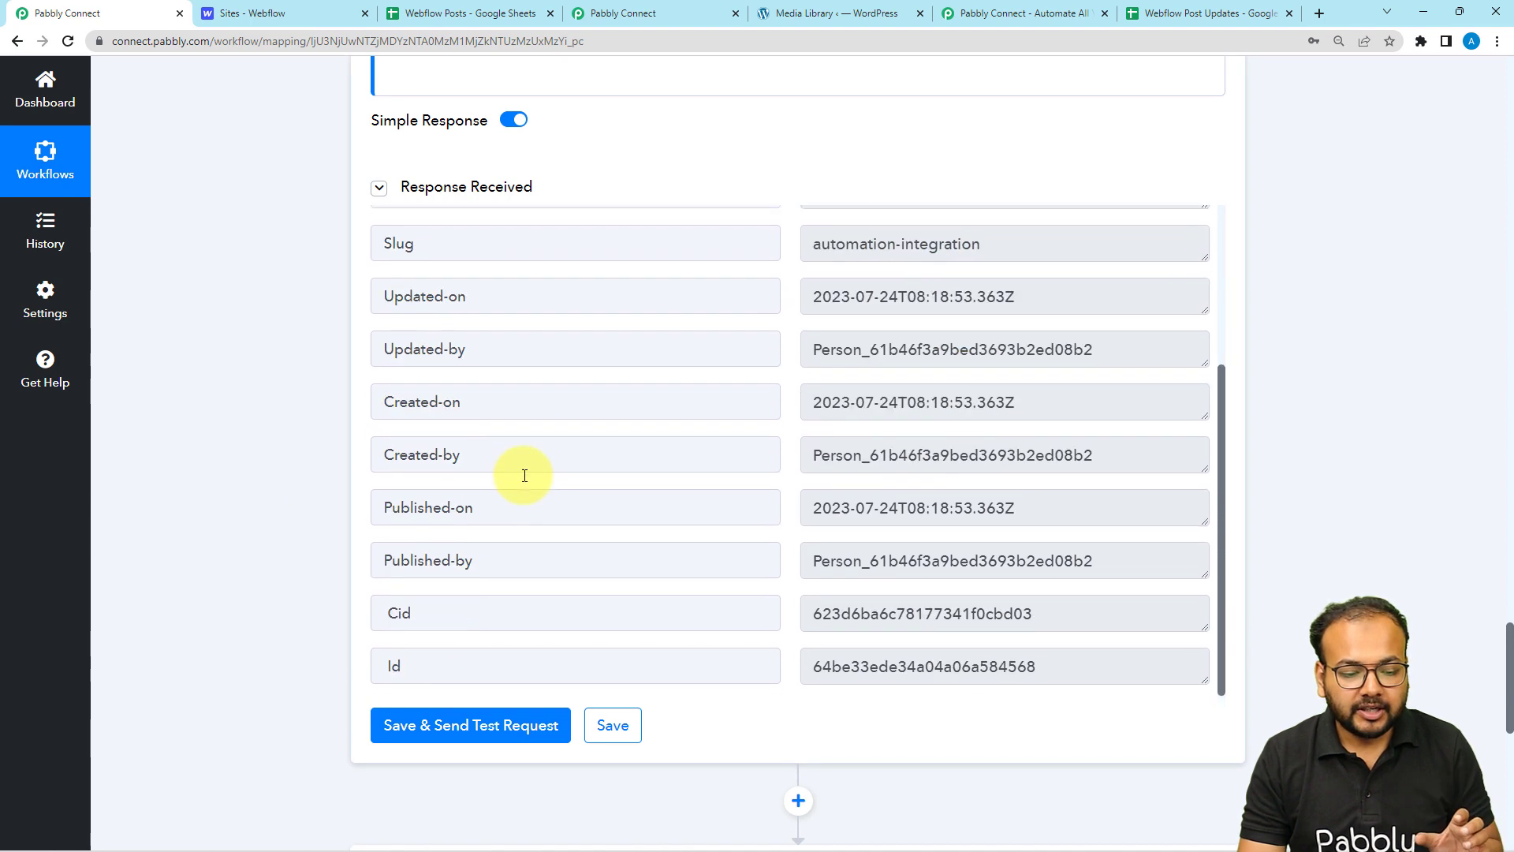
double_click(394, 663)
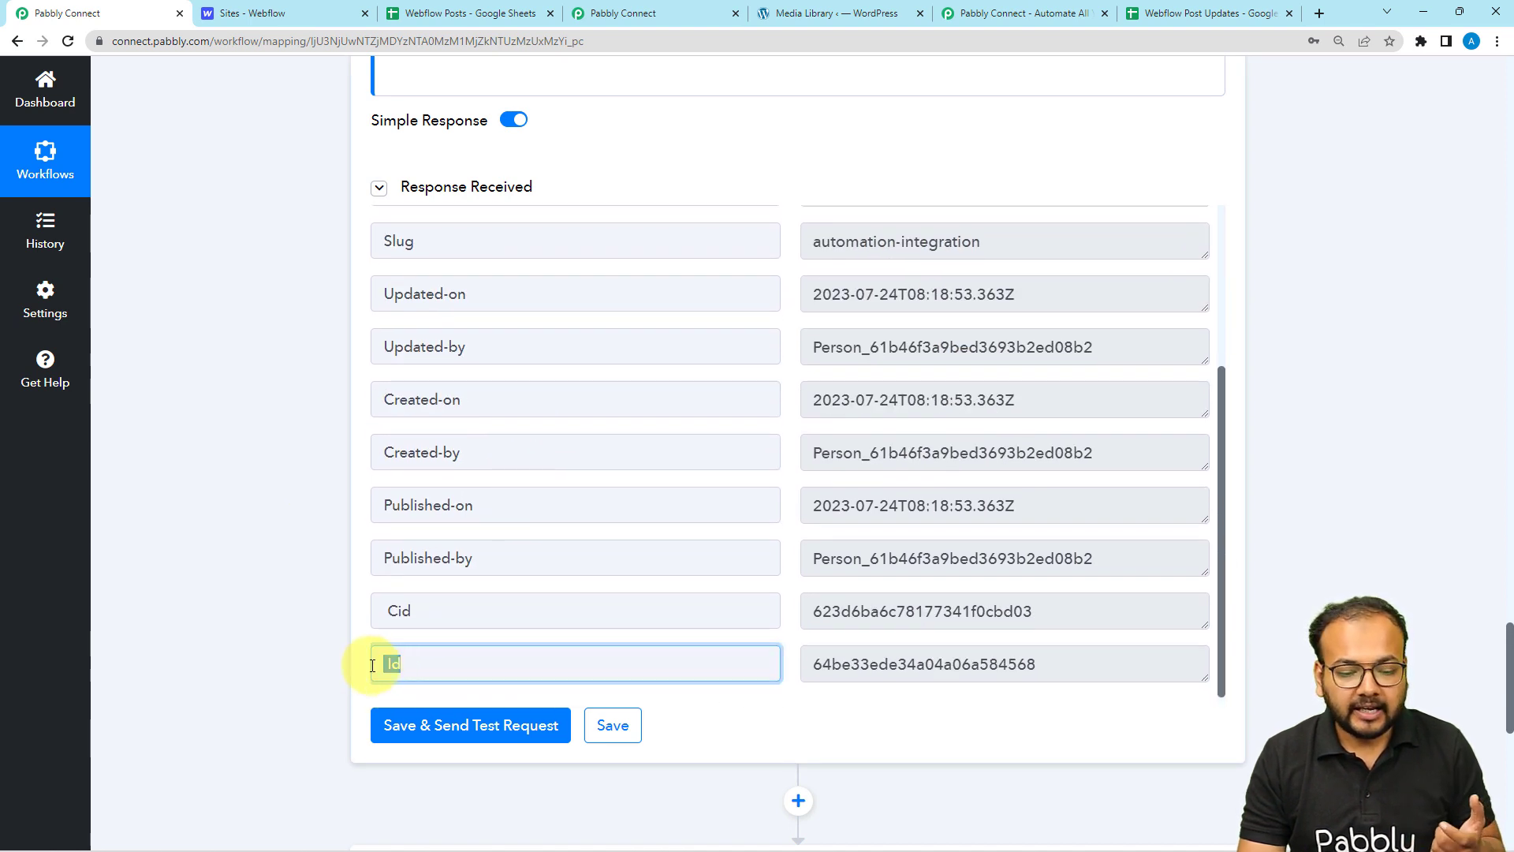
scroll(527, 419, up, 3)
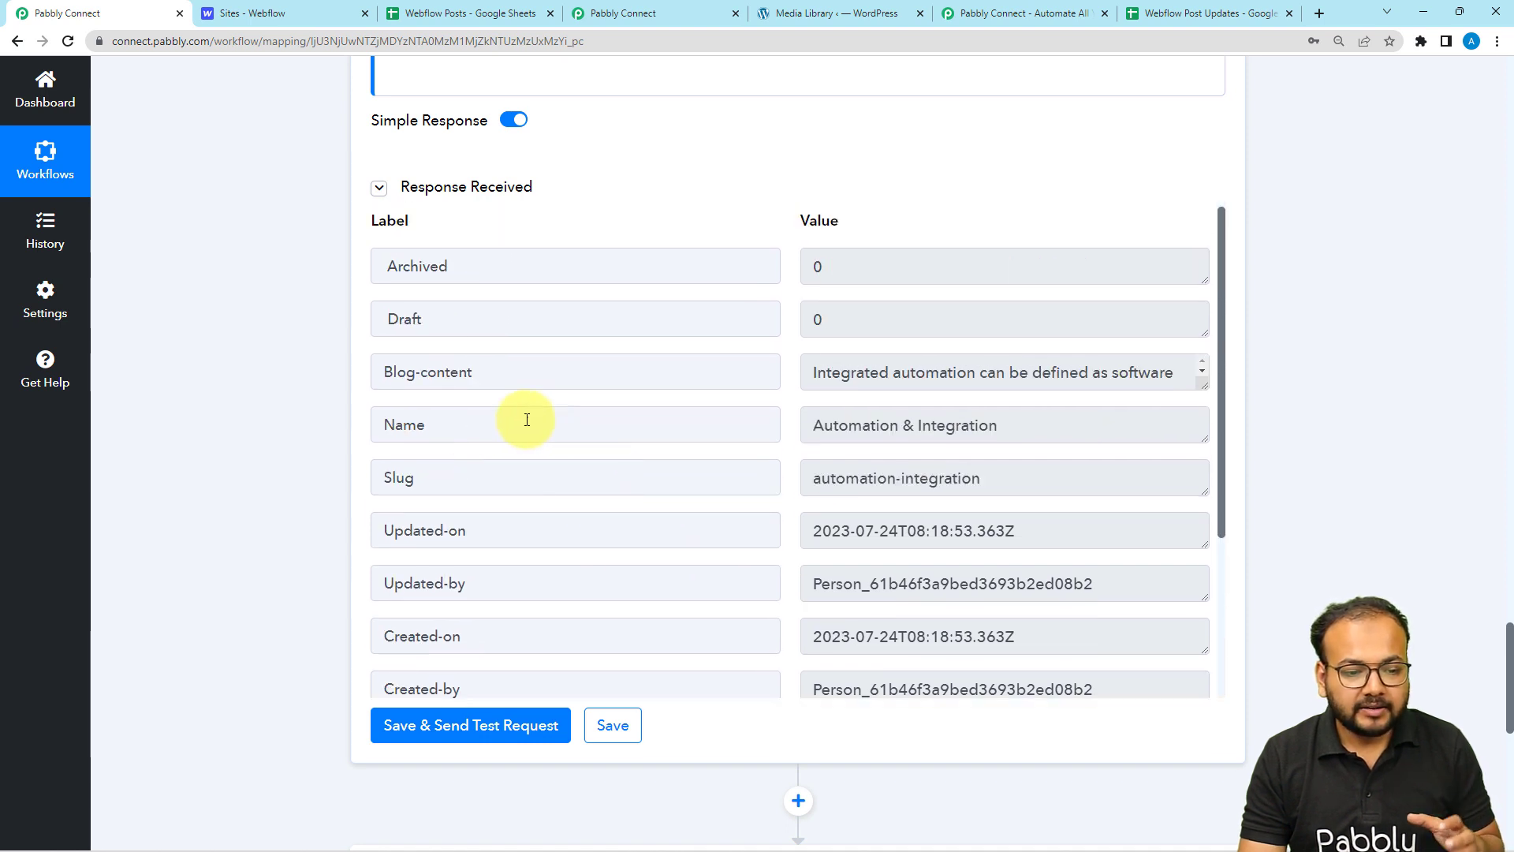
double_click(403, 424)
double_click(396, 478)
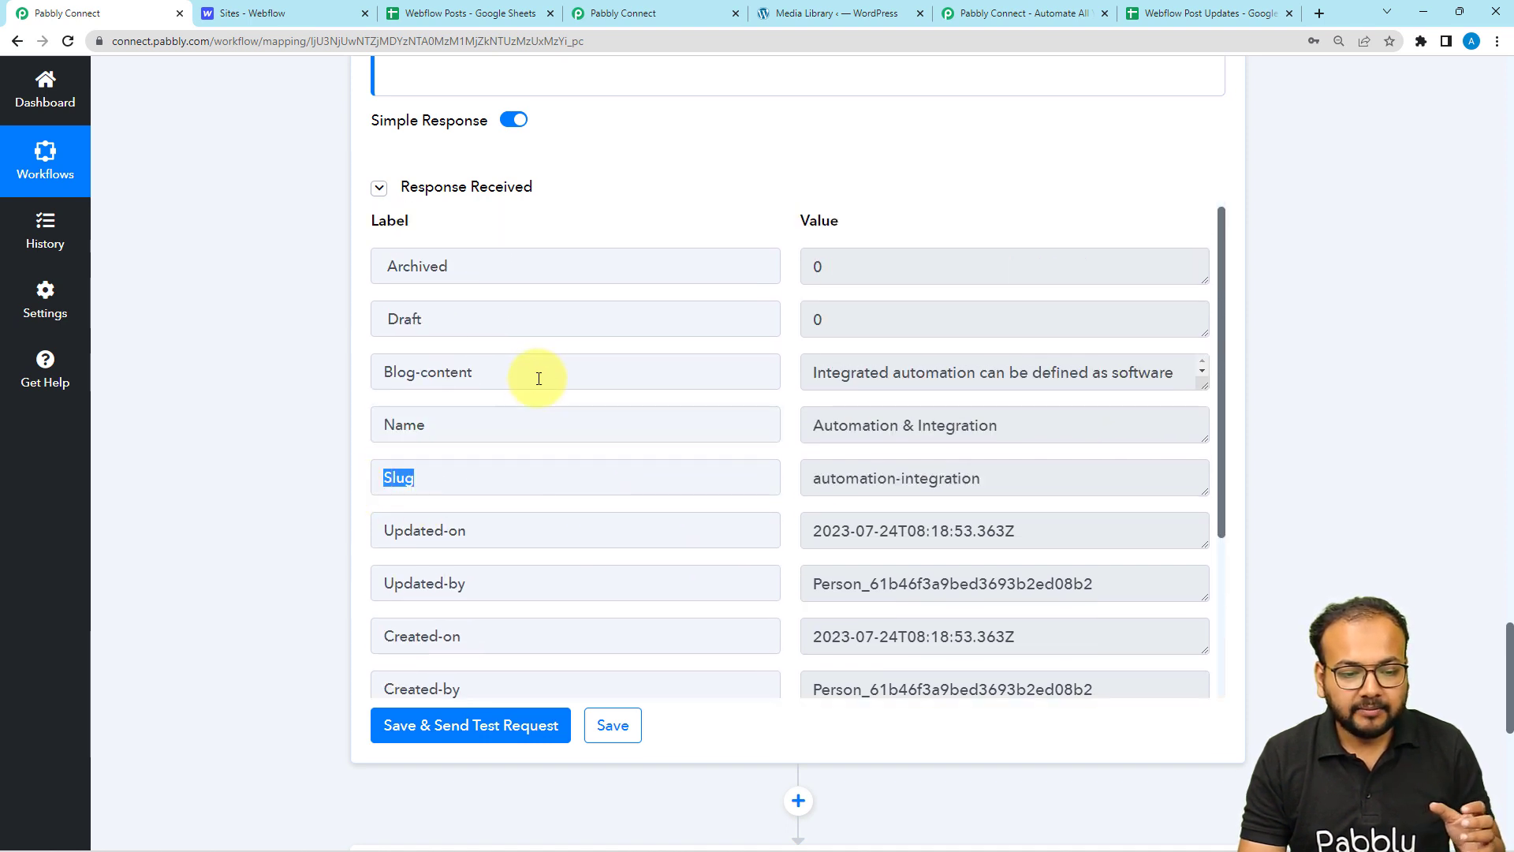
scroll(449, 384, up, 1)
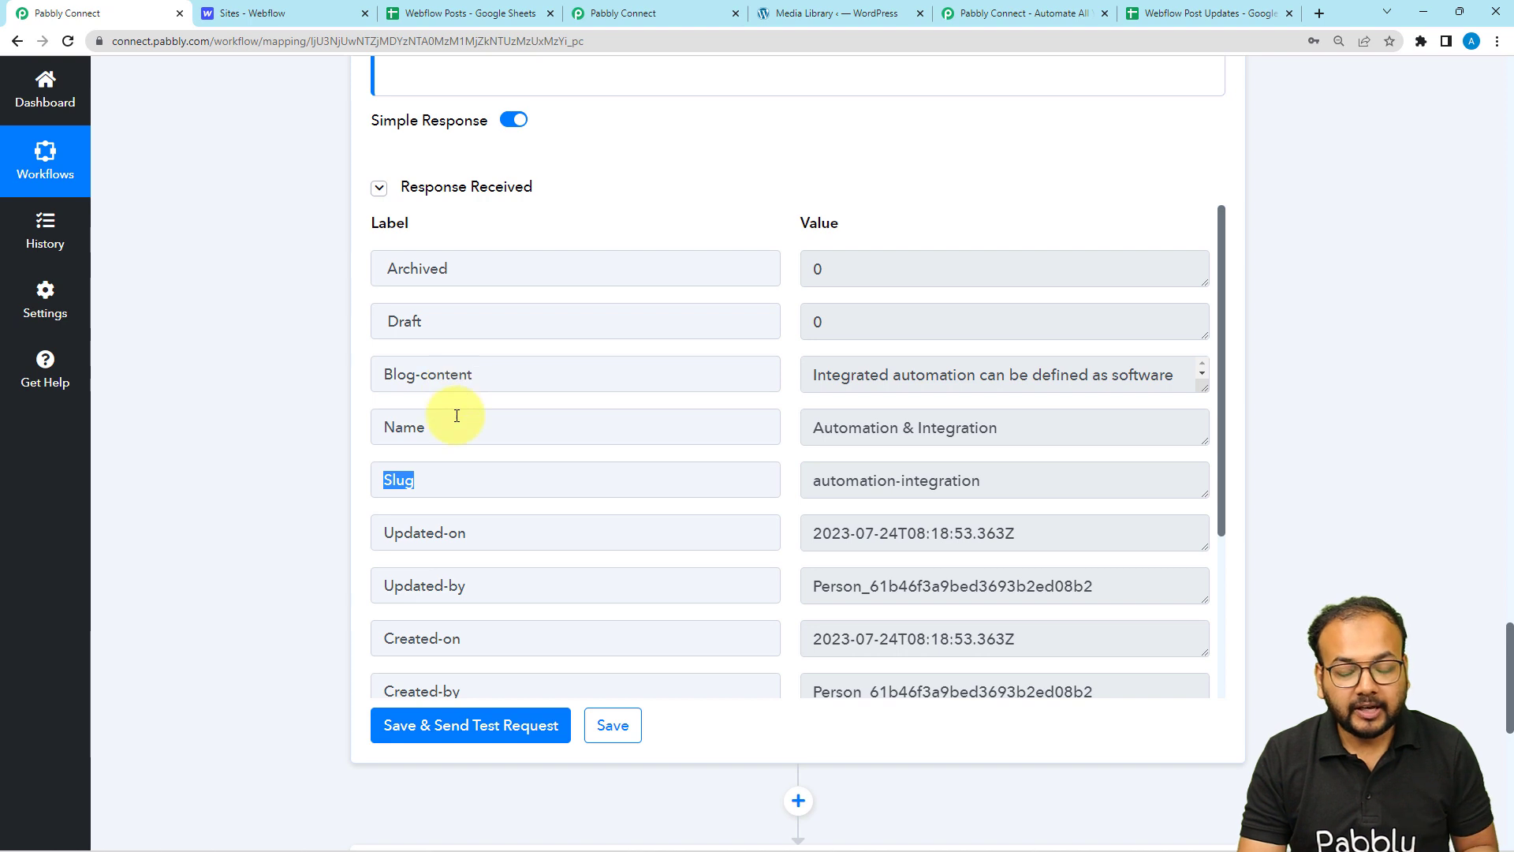
scroll(265, 452, down, 7)
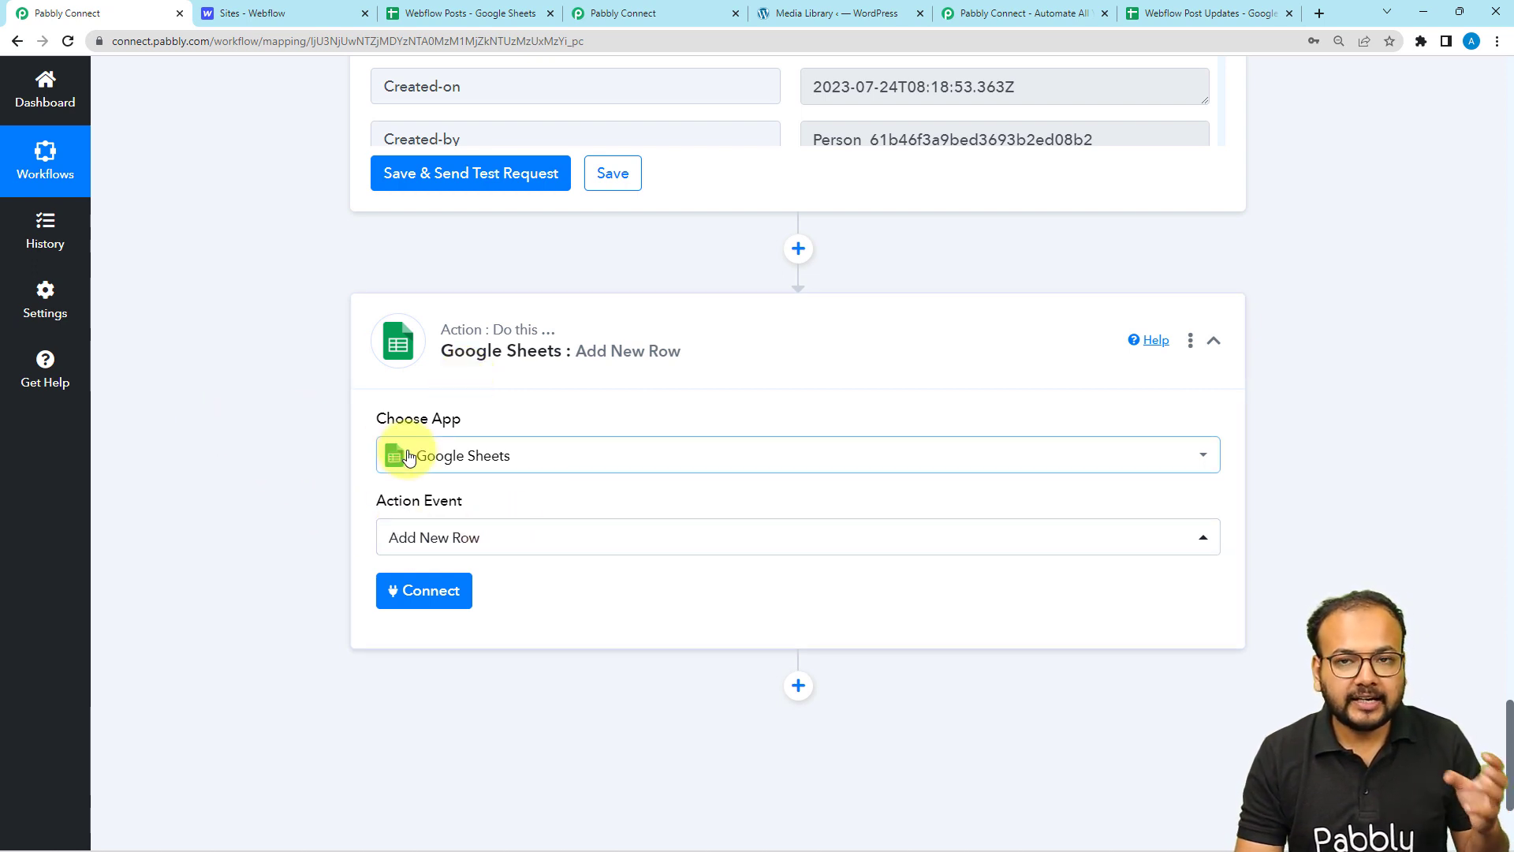
scroll(407, 457, up, 8)
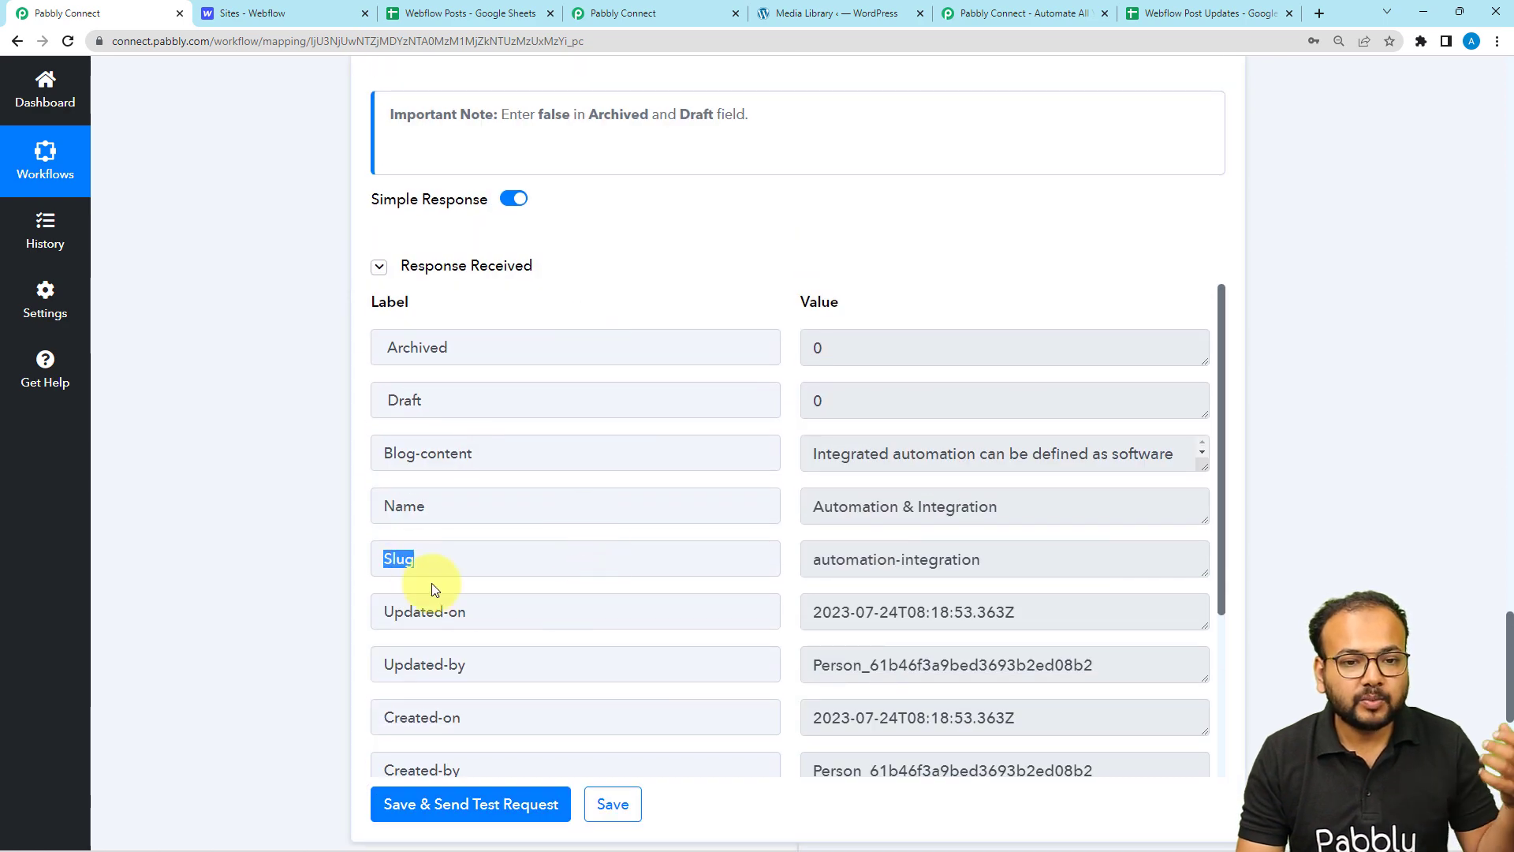
Compare the Webflow Post Updates spreadsheet columns with the Create Live Item fields and the new workflow's empty trigger and action.
click(1137, 13)
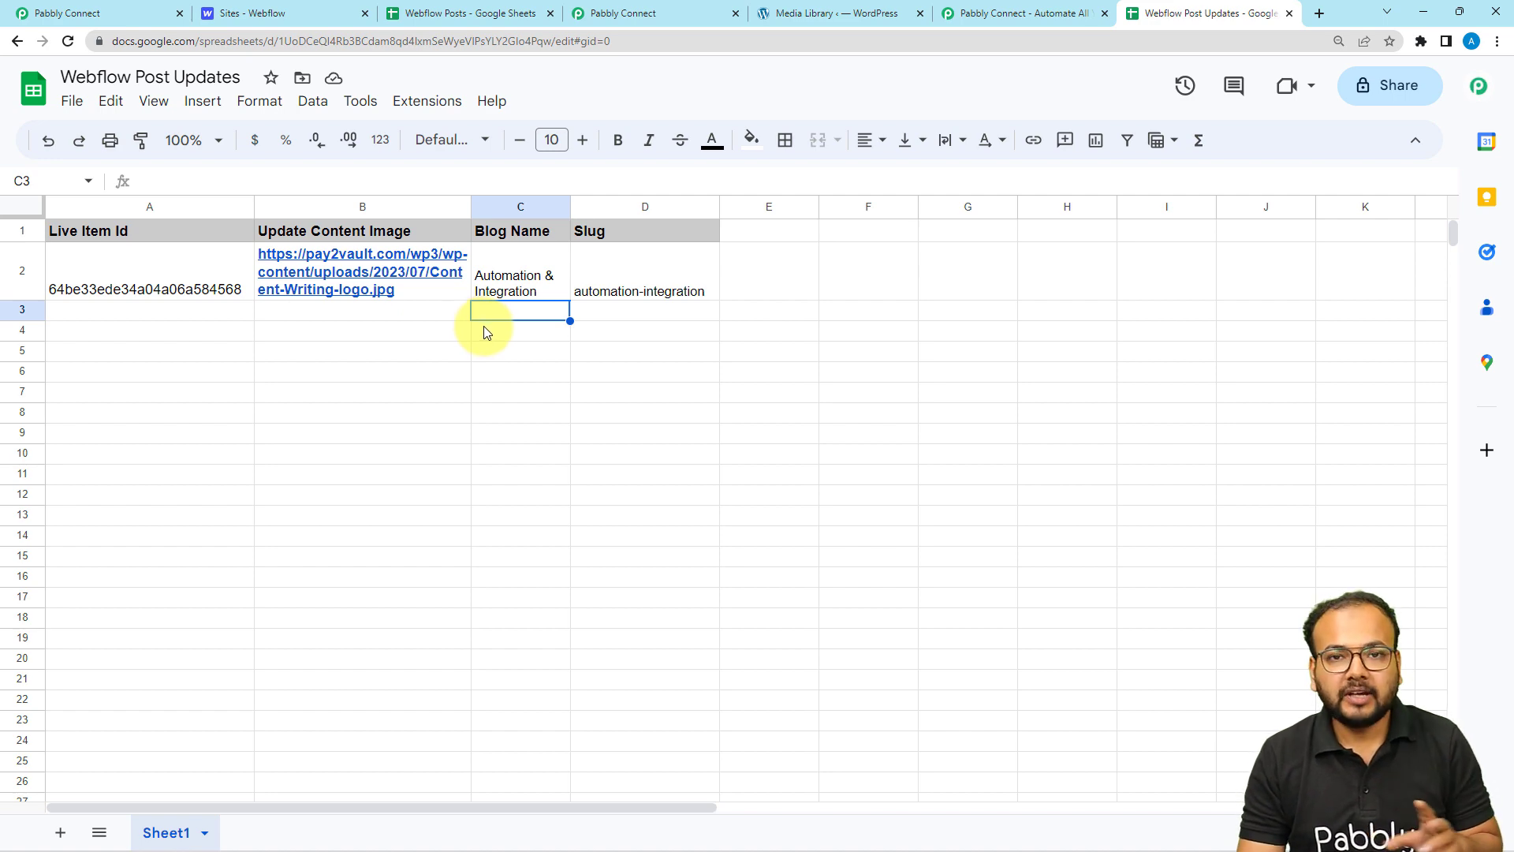
click(102, 13)
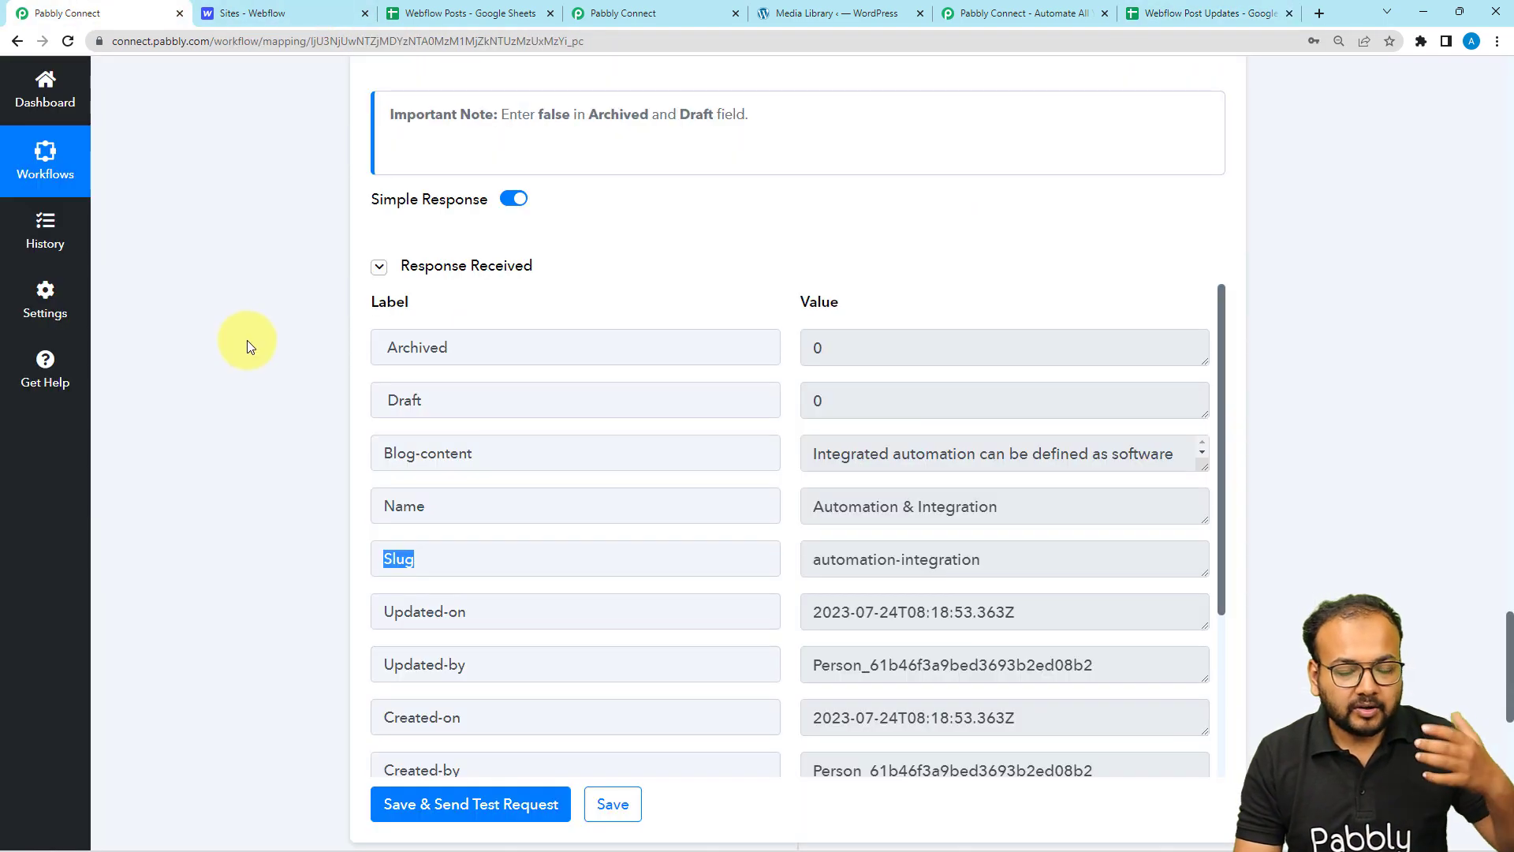
scroll(248, 339, up, 10)
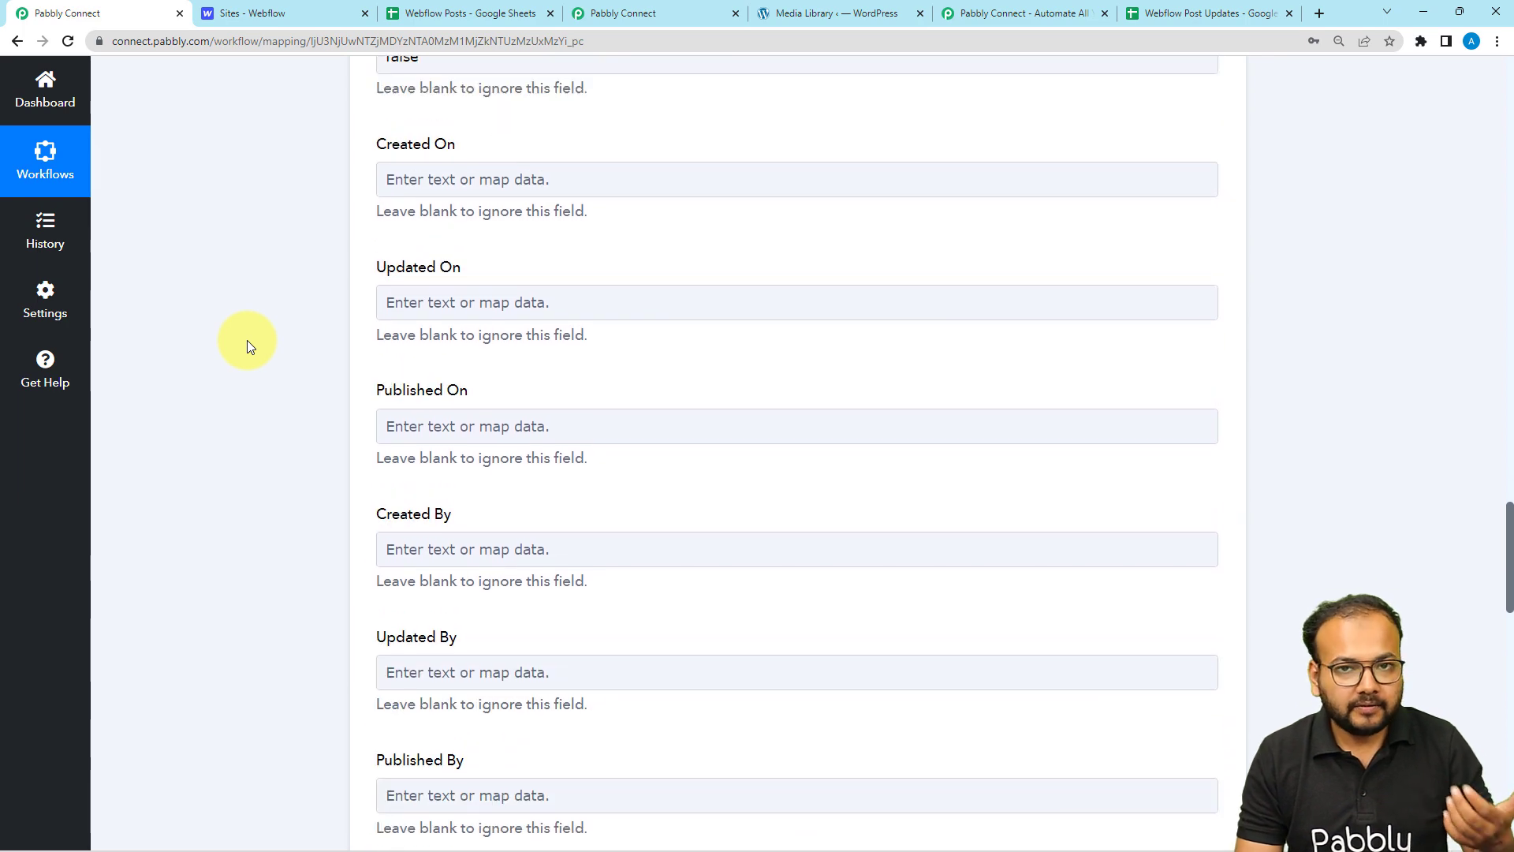
scroll(248, 339, up, 8)
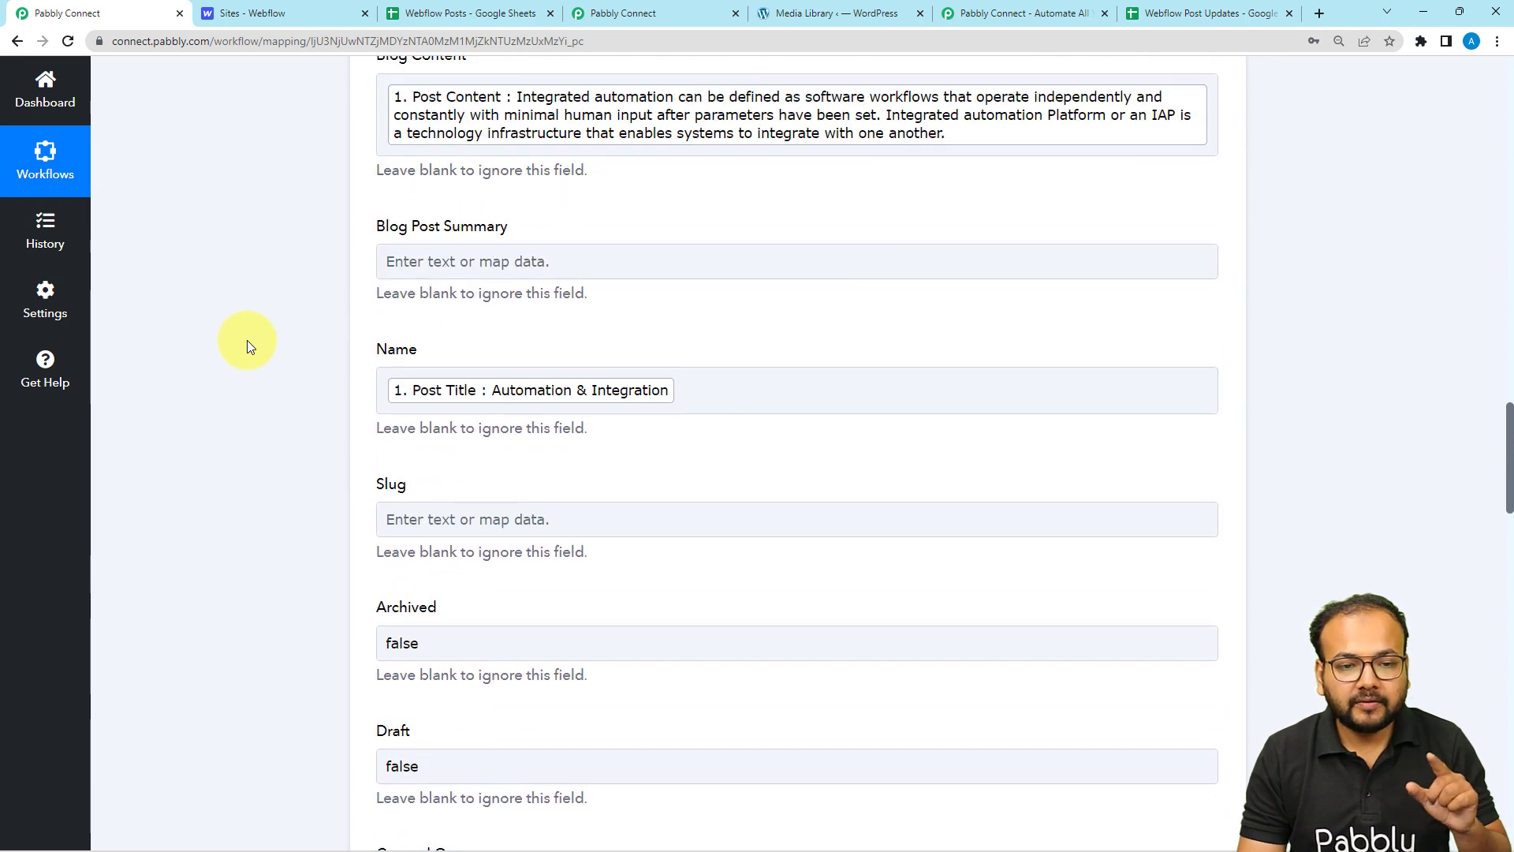
click(663, 8)
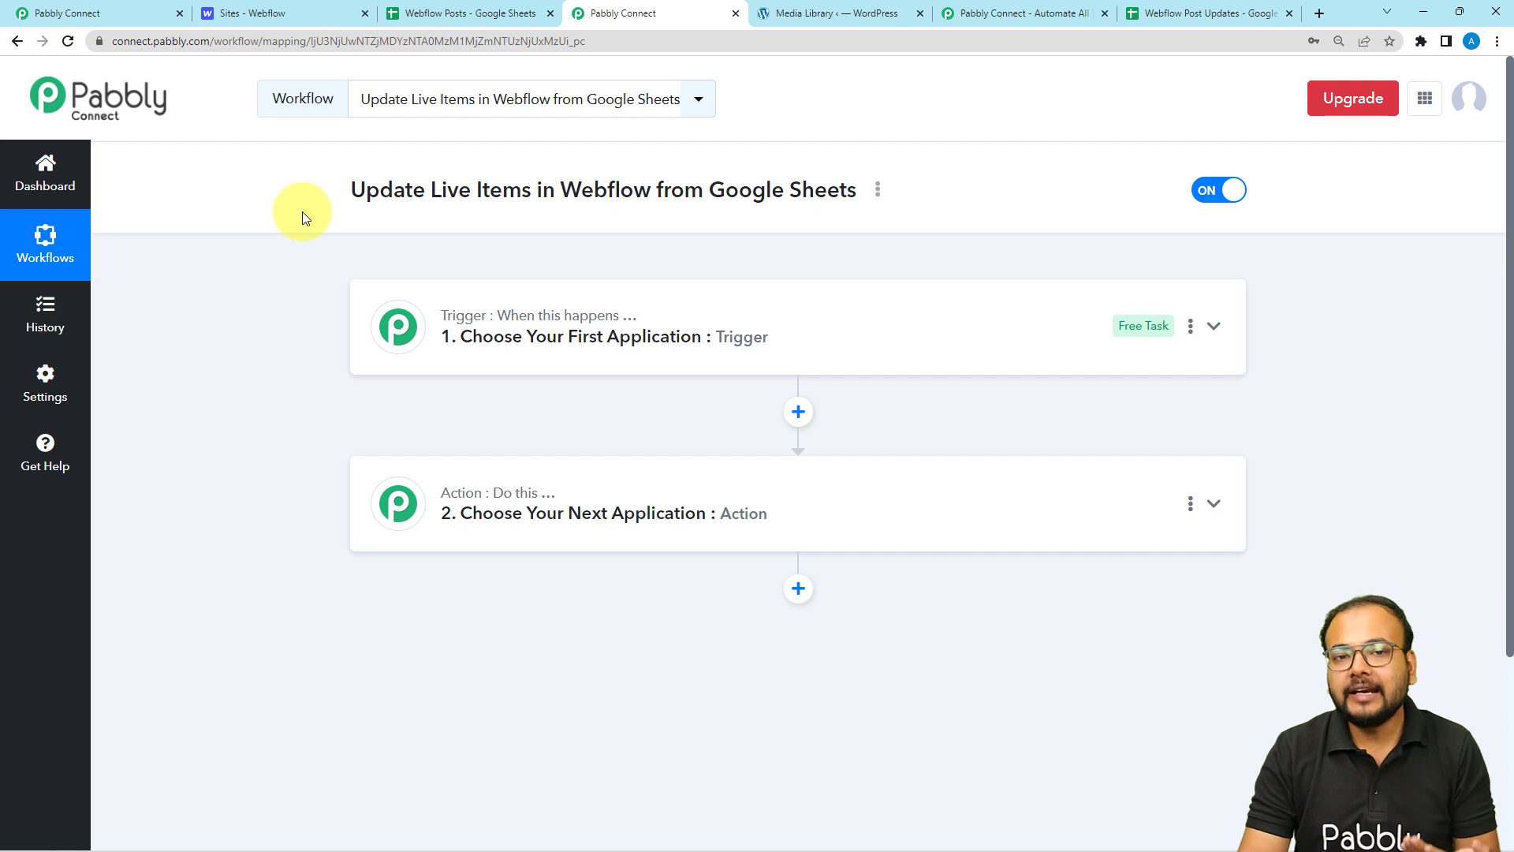
click(1185, 16)
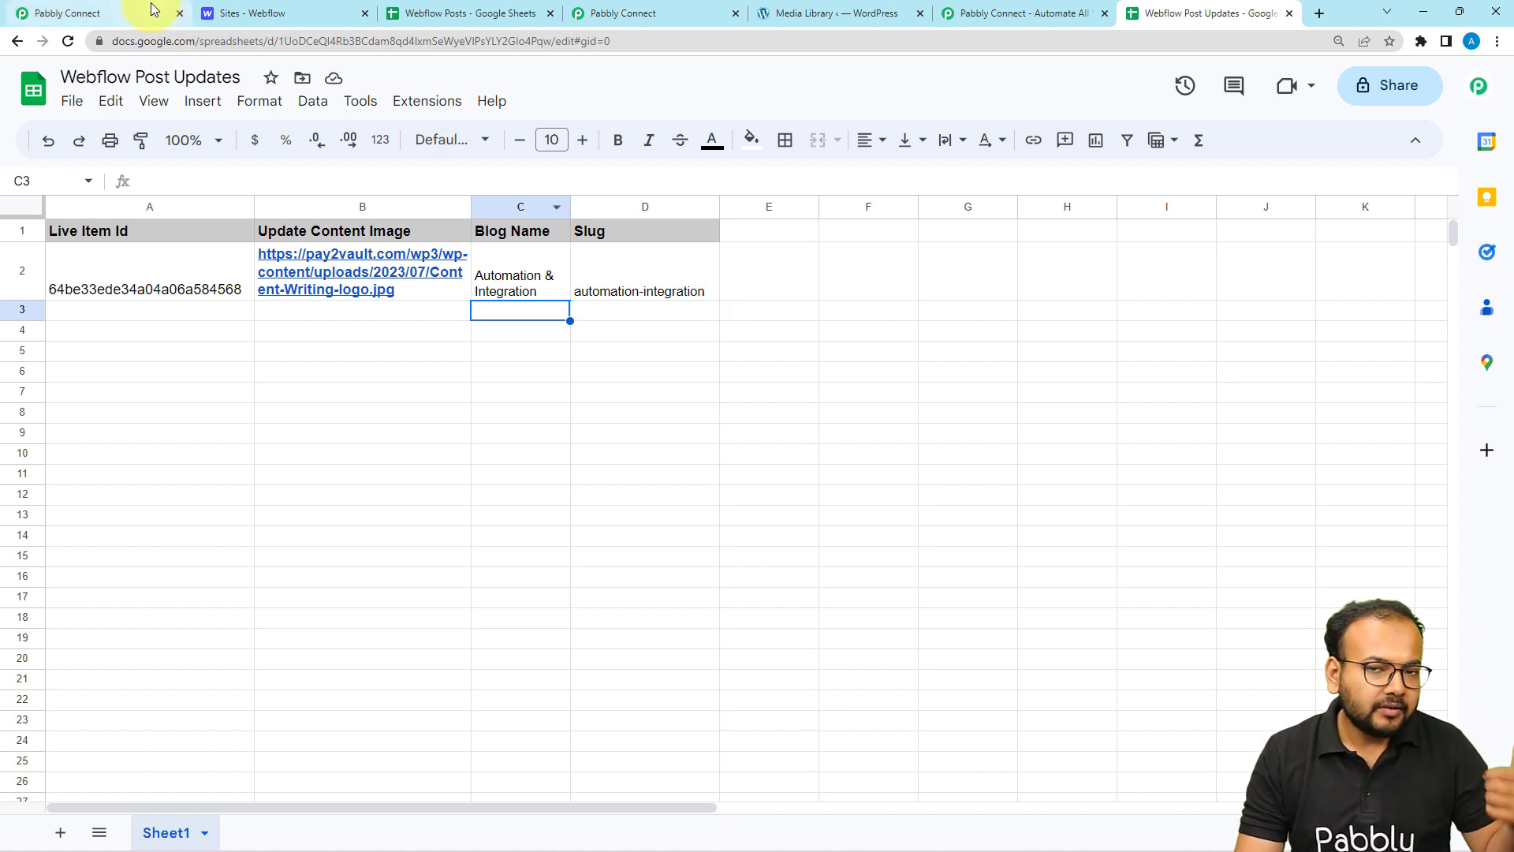
Set the workflow's trigger application to Google Sheets with the New or Updated Spreadsheet Row event.
click(699, 9)
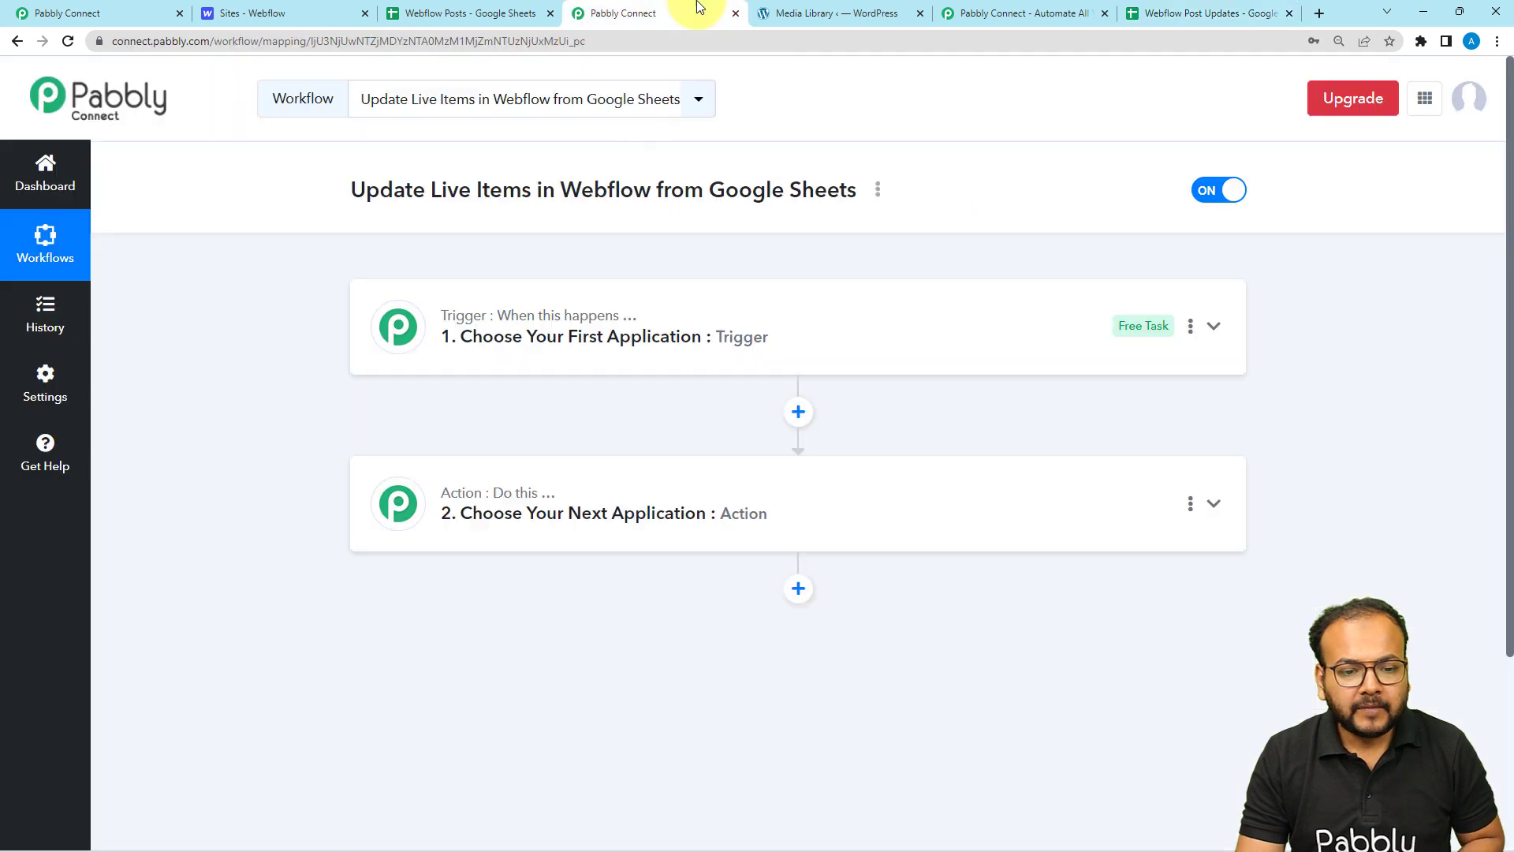
click(544, 345)
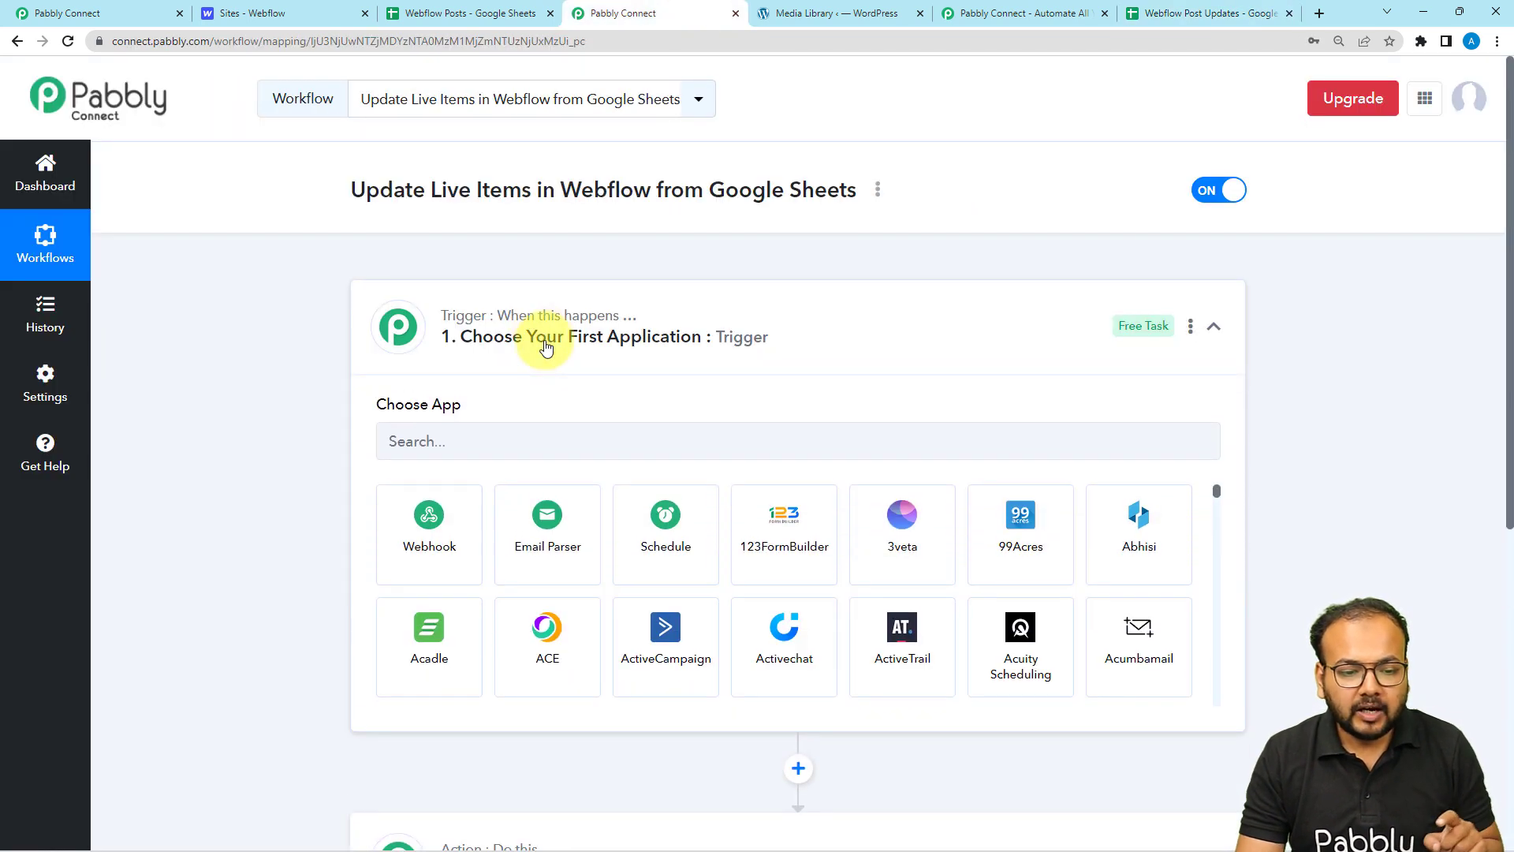
scroll(544, 347, down, 1)
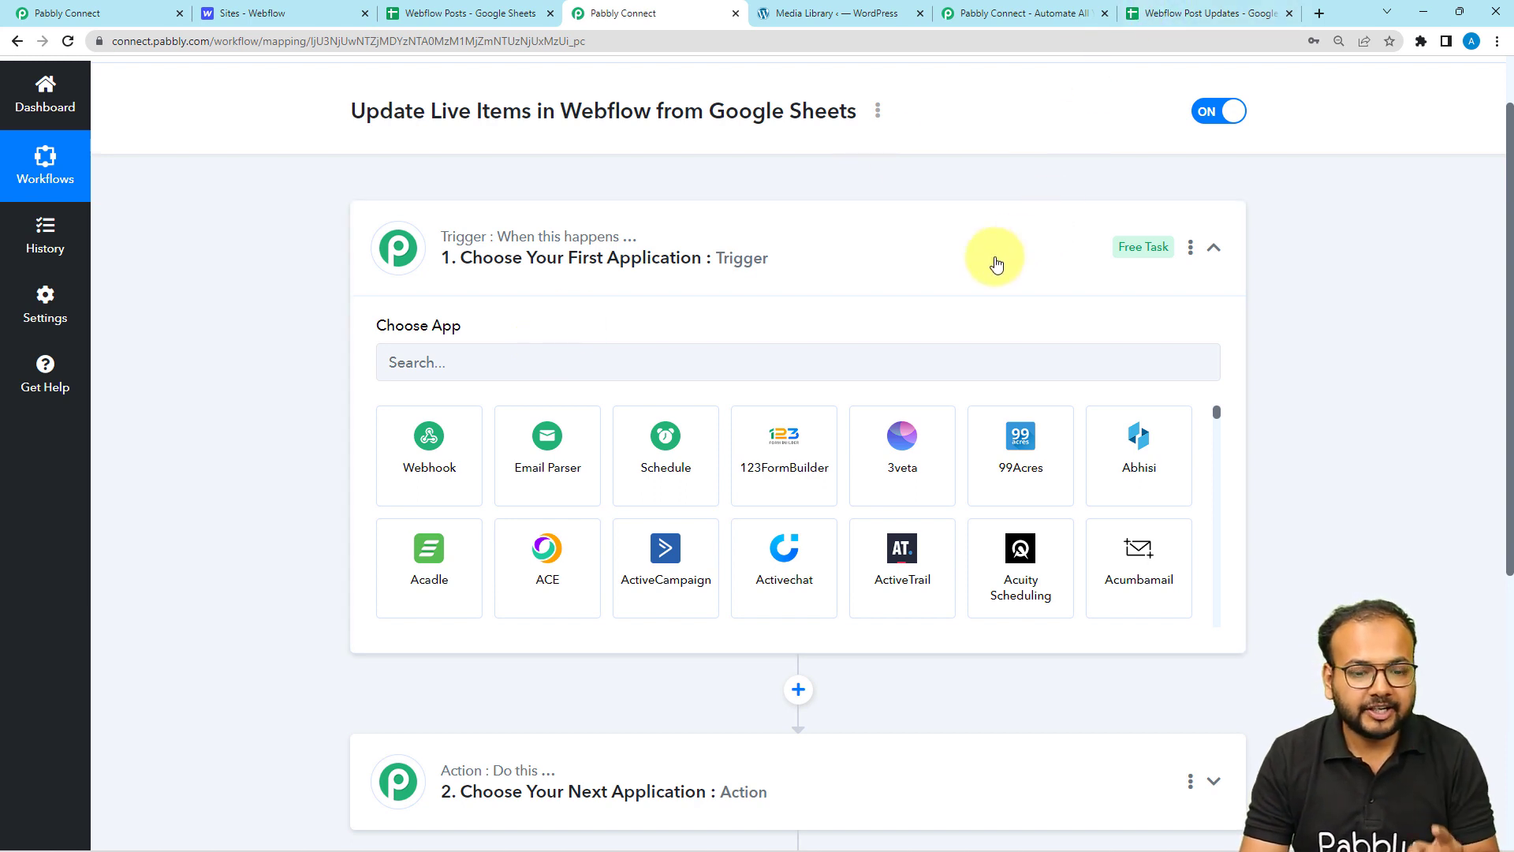
click(721, 356)
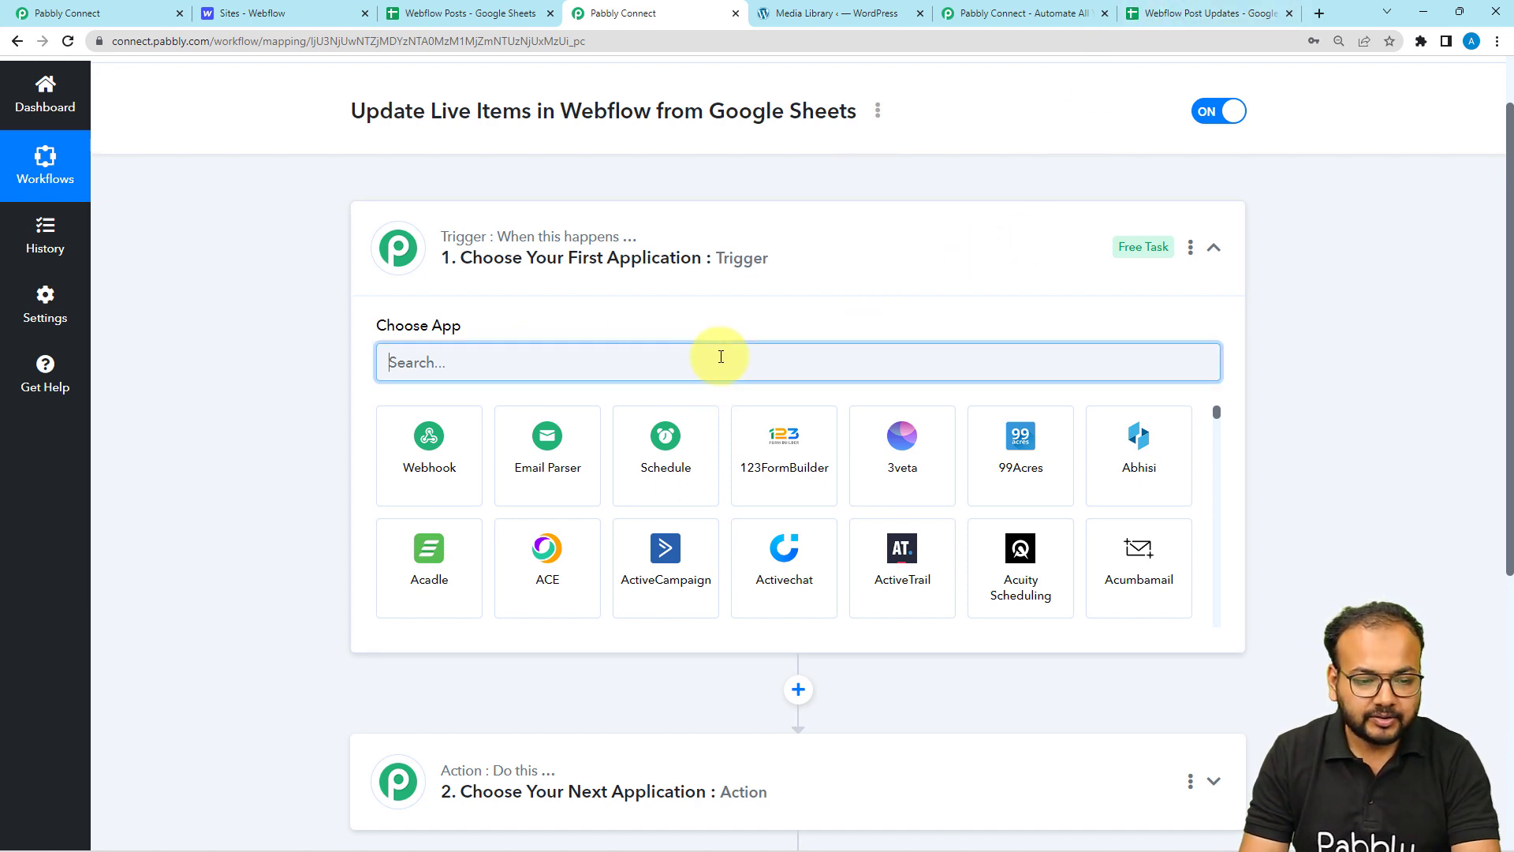
text(sheet)
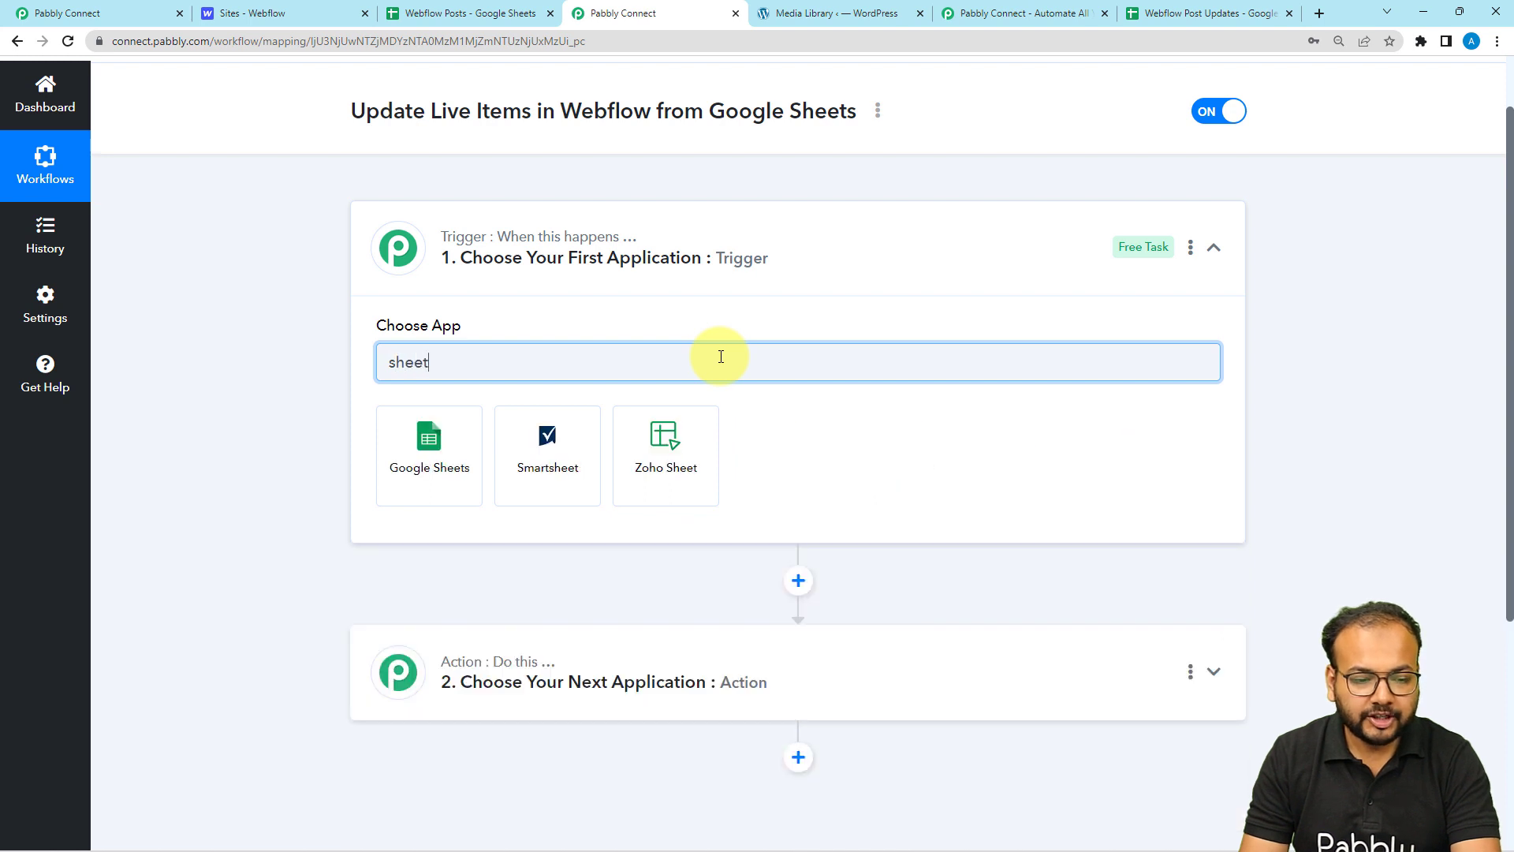
click(431, 474)
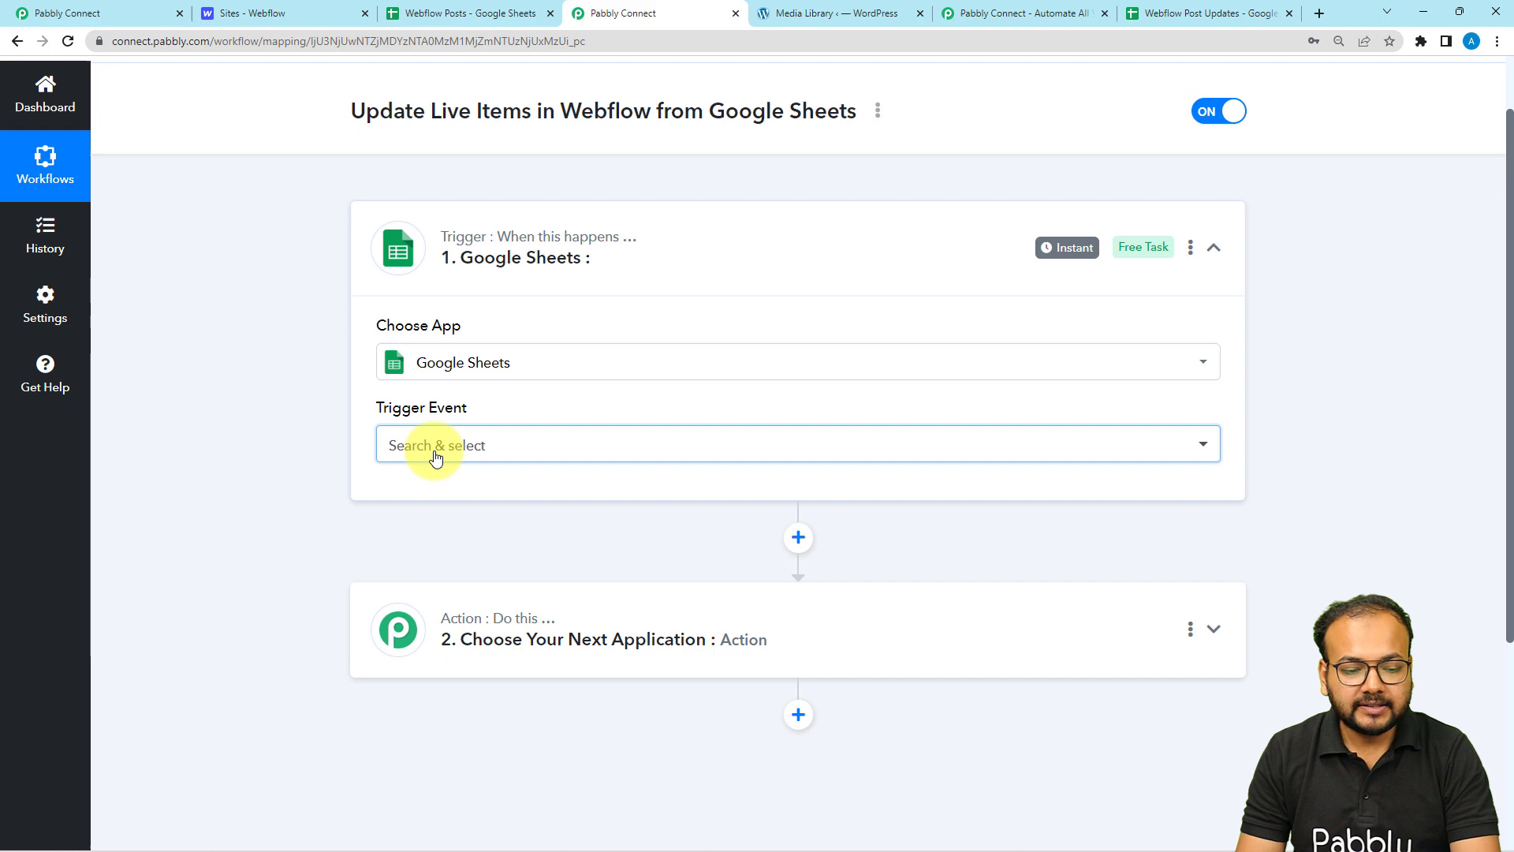
click(435, 453)
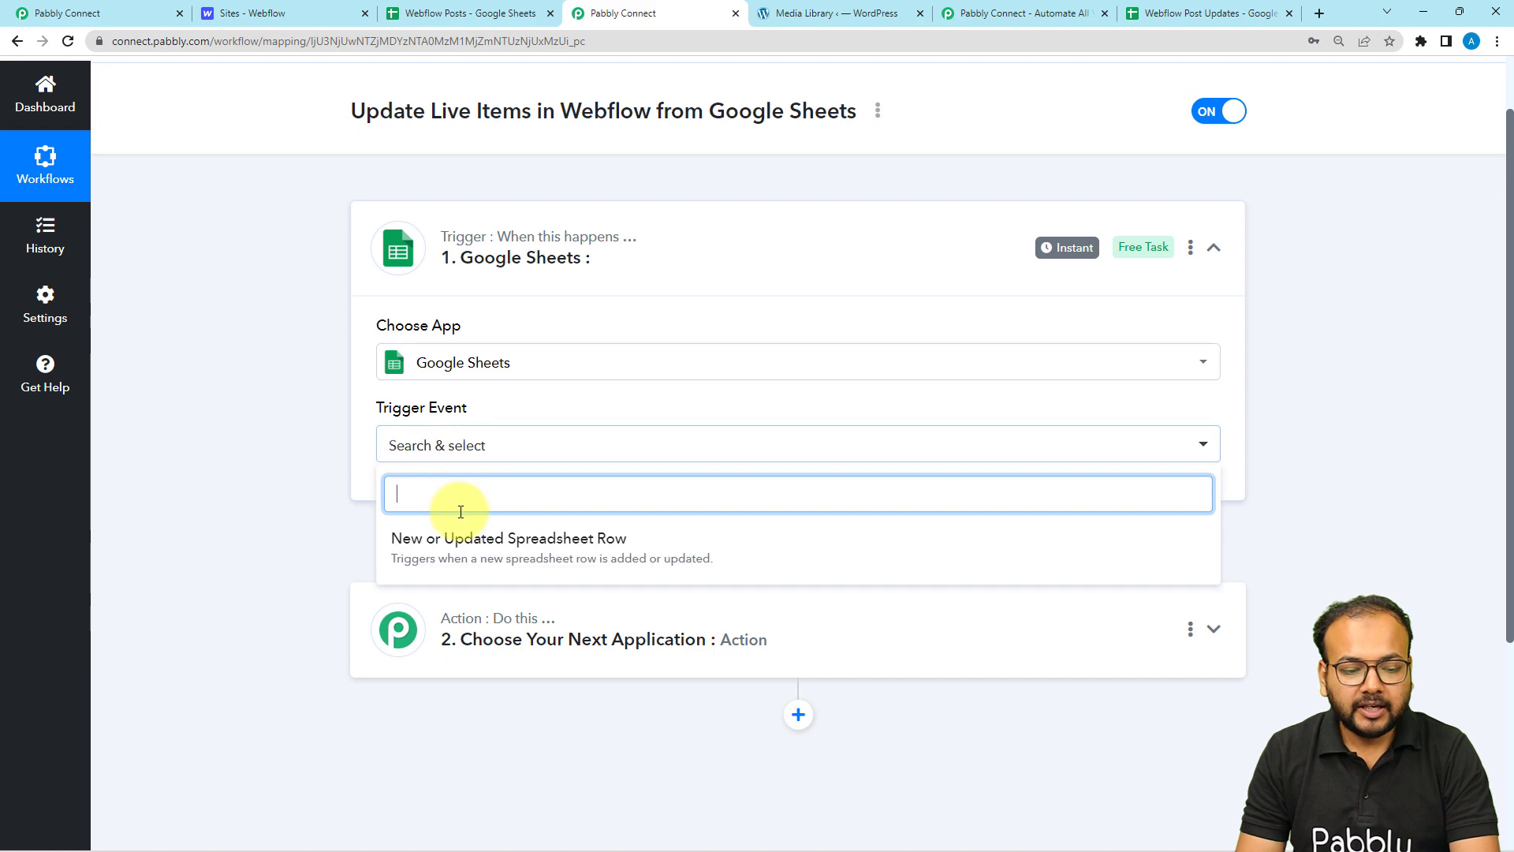
click(481, 525)
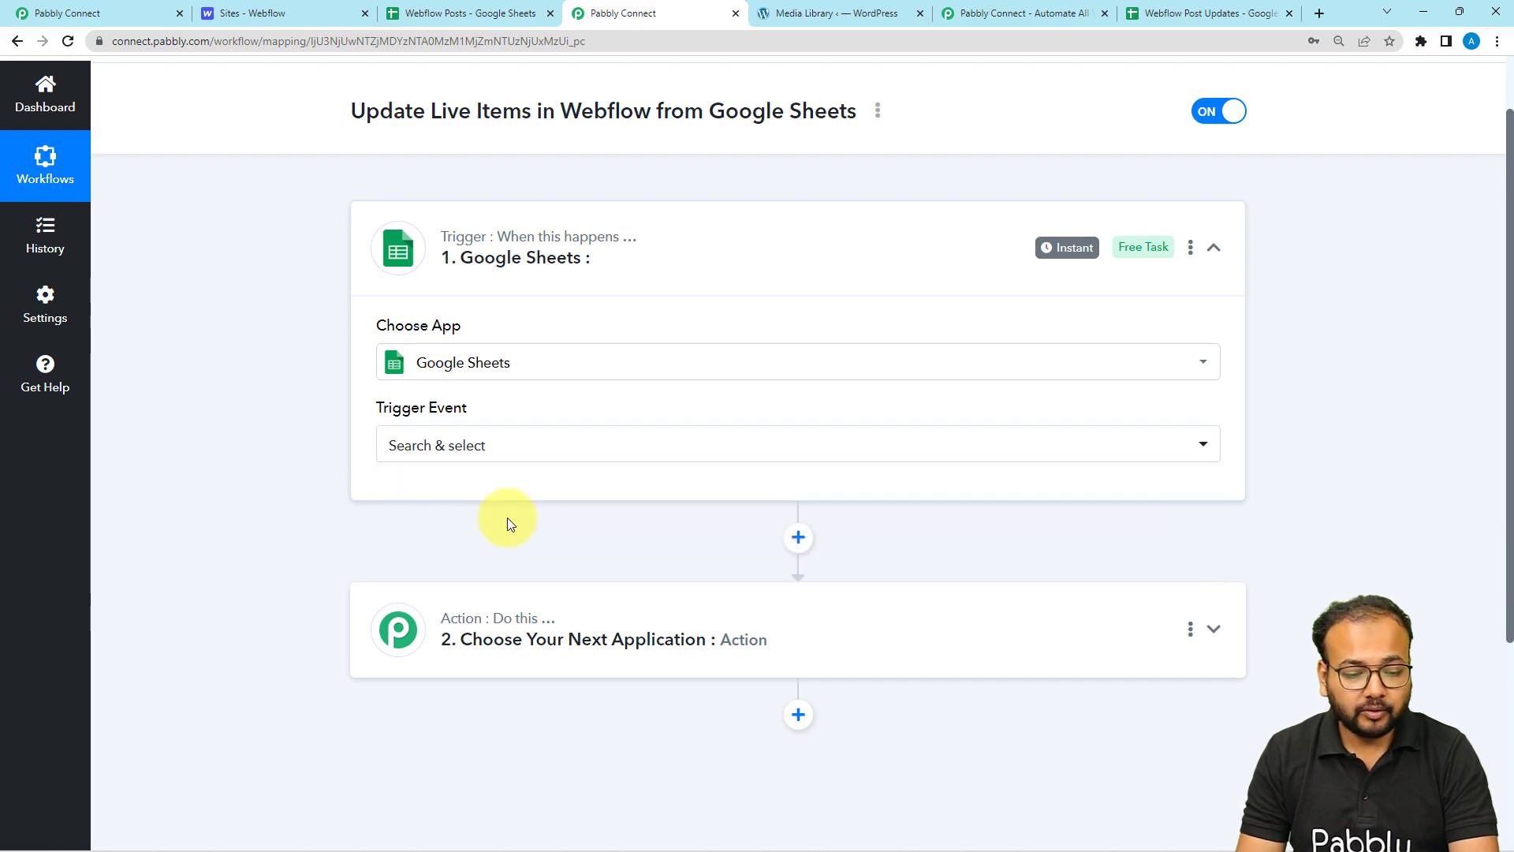
Review the trigger's webhook setup instructions and the linked tutorial on enabling the webhook option in Google Sheets.
scroll(354, 518, down, 2)
scroll(353, 524, down, 1)
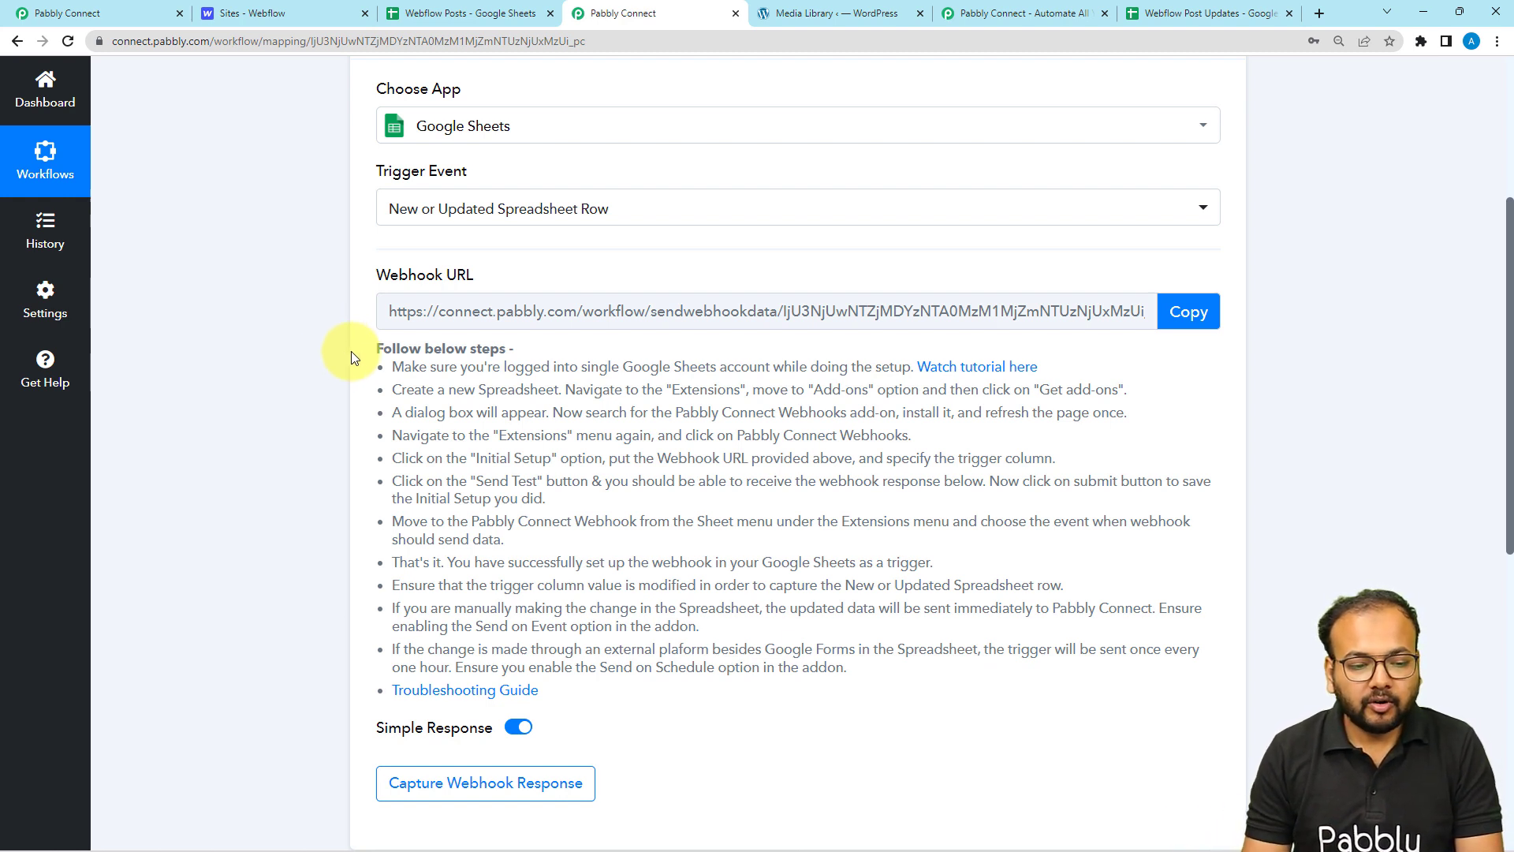
drag(391, 367, 470, 691)
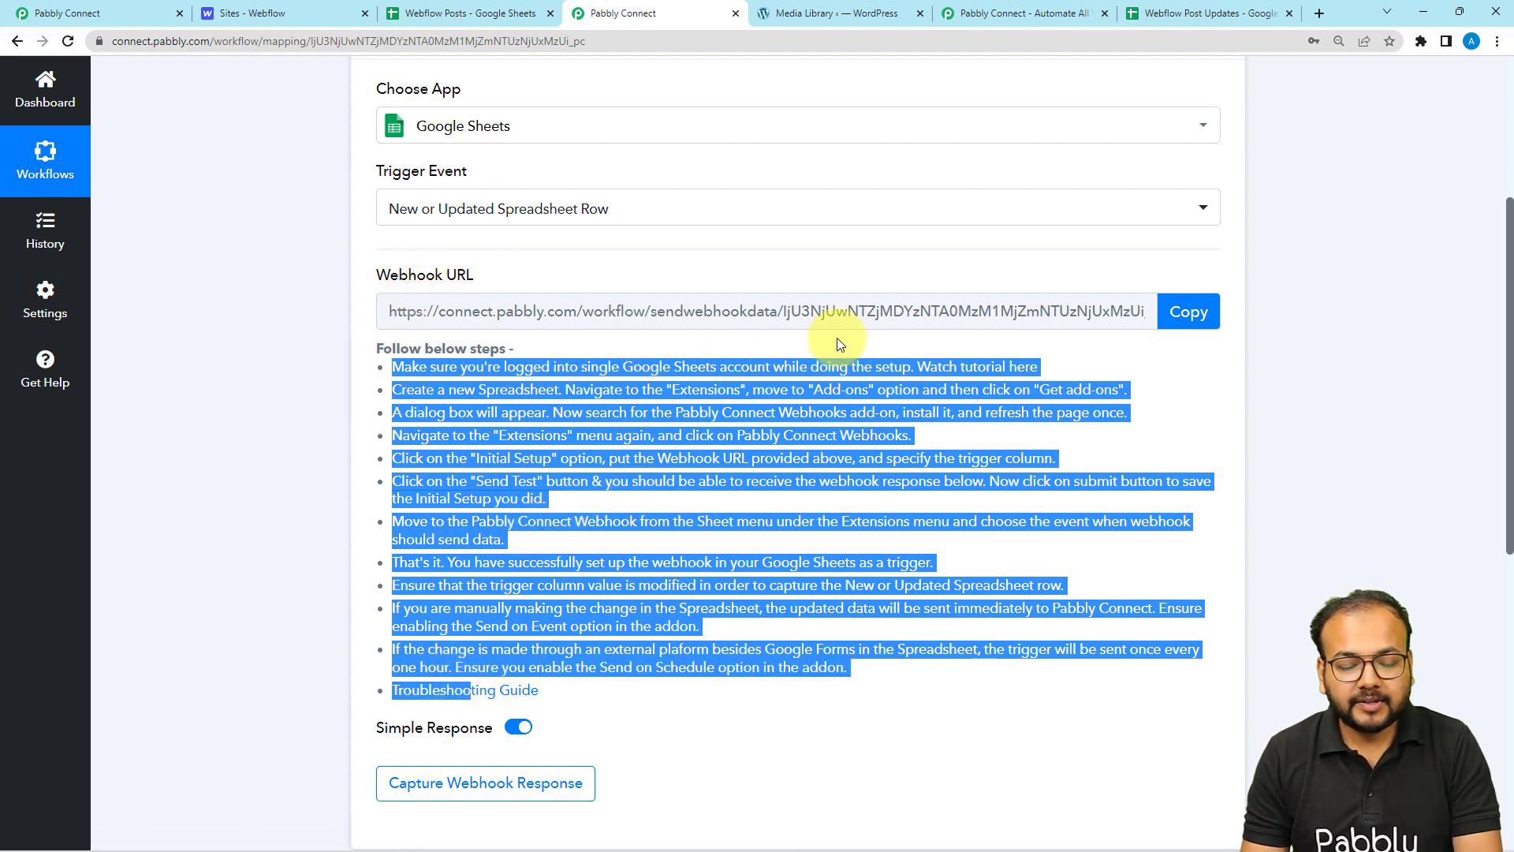
click(703, 446)
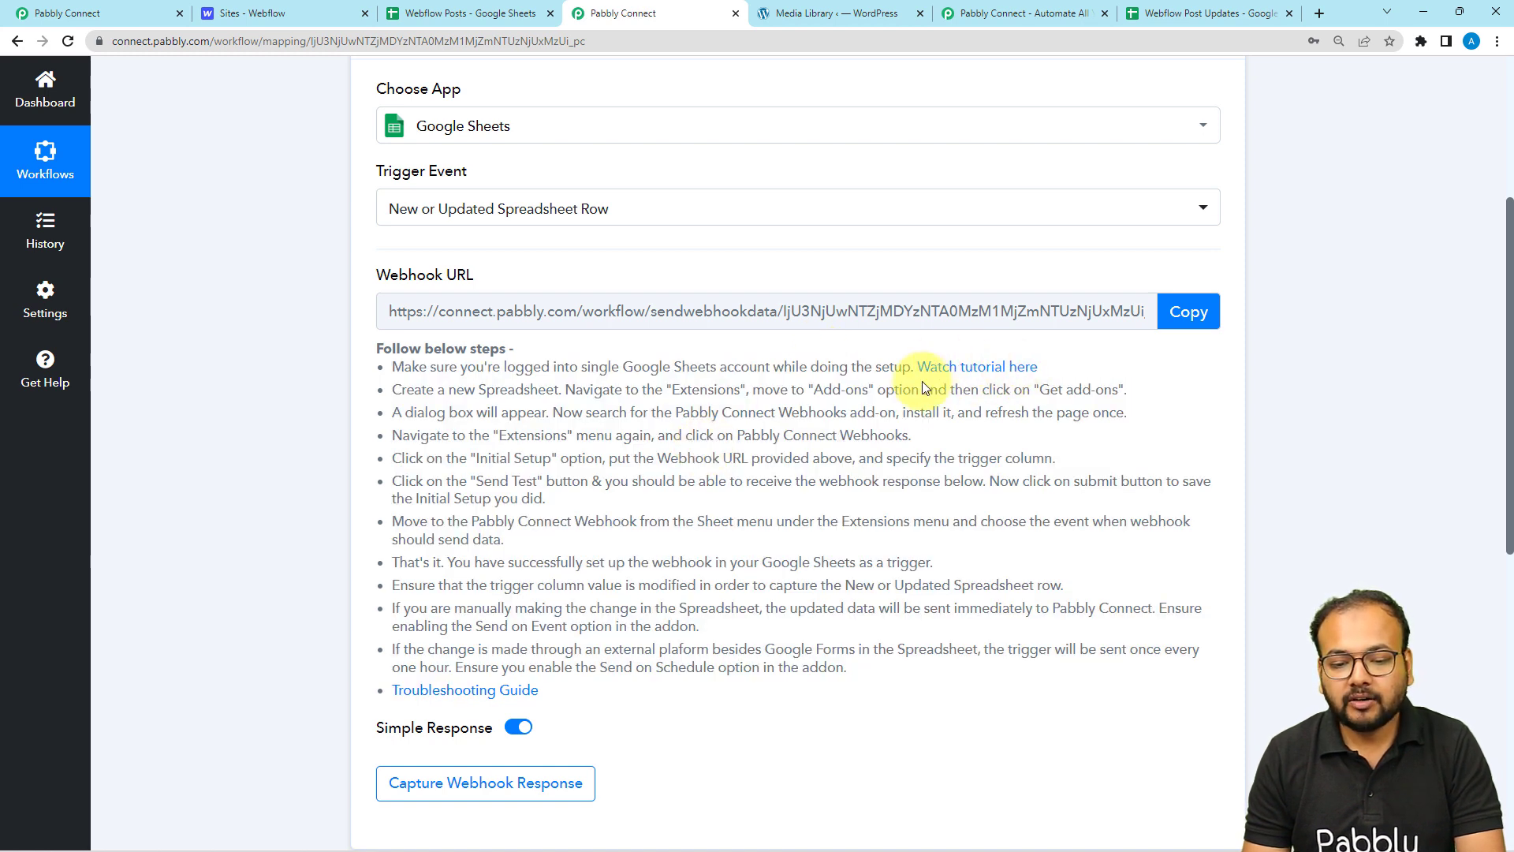
click(959, 368)
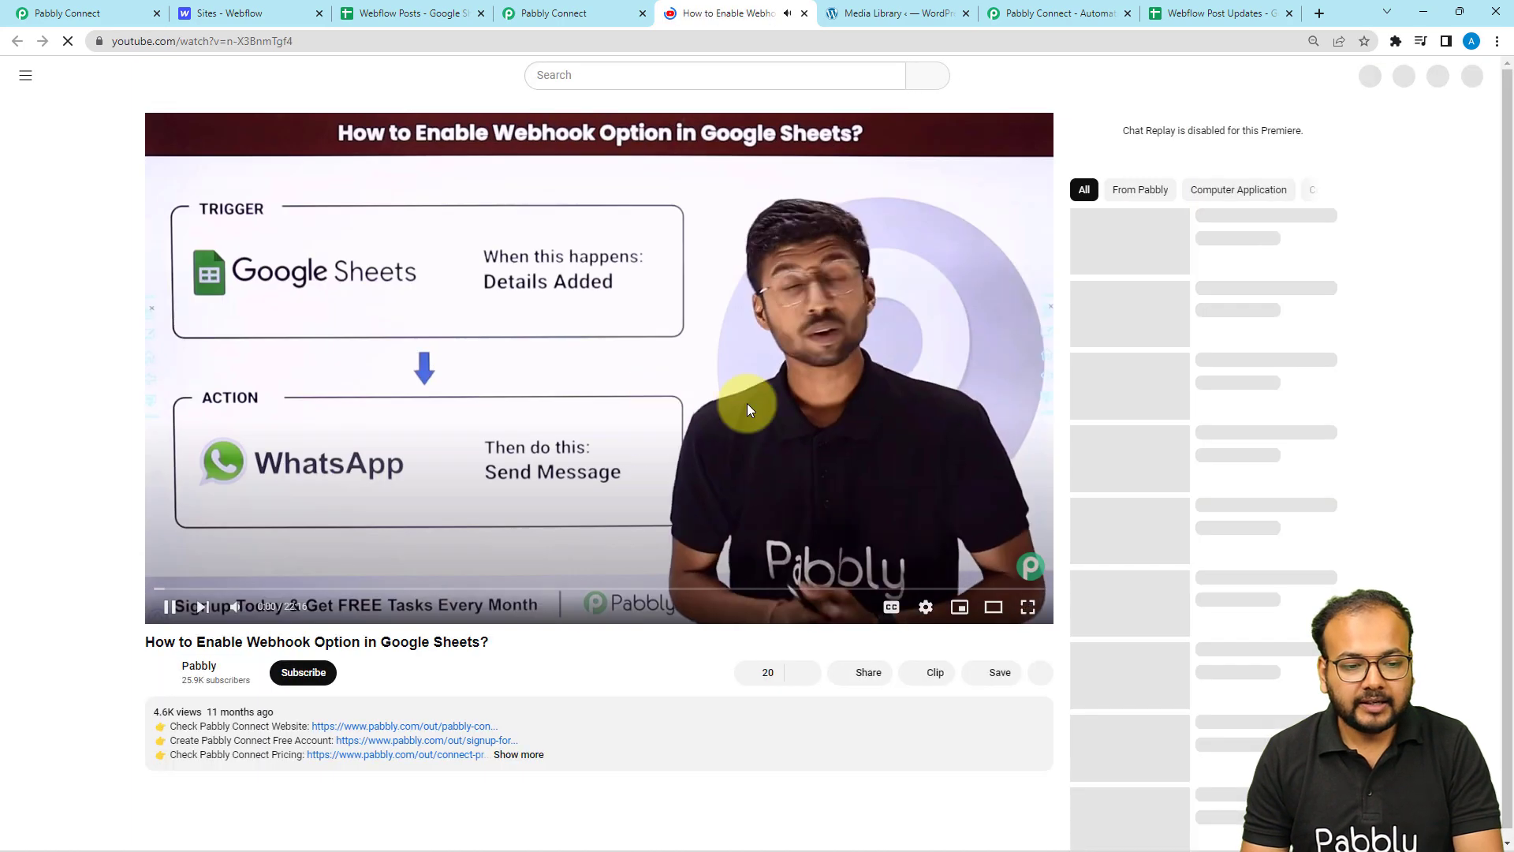
click(748, 409)
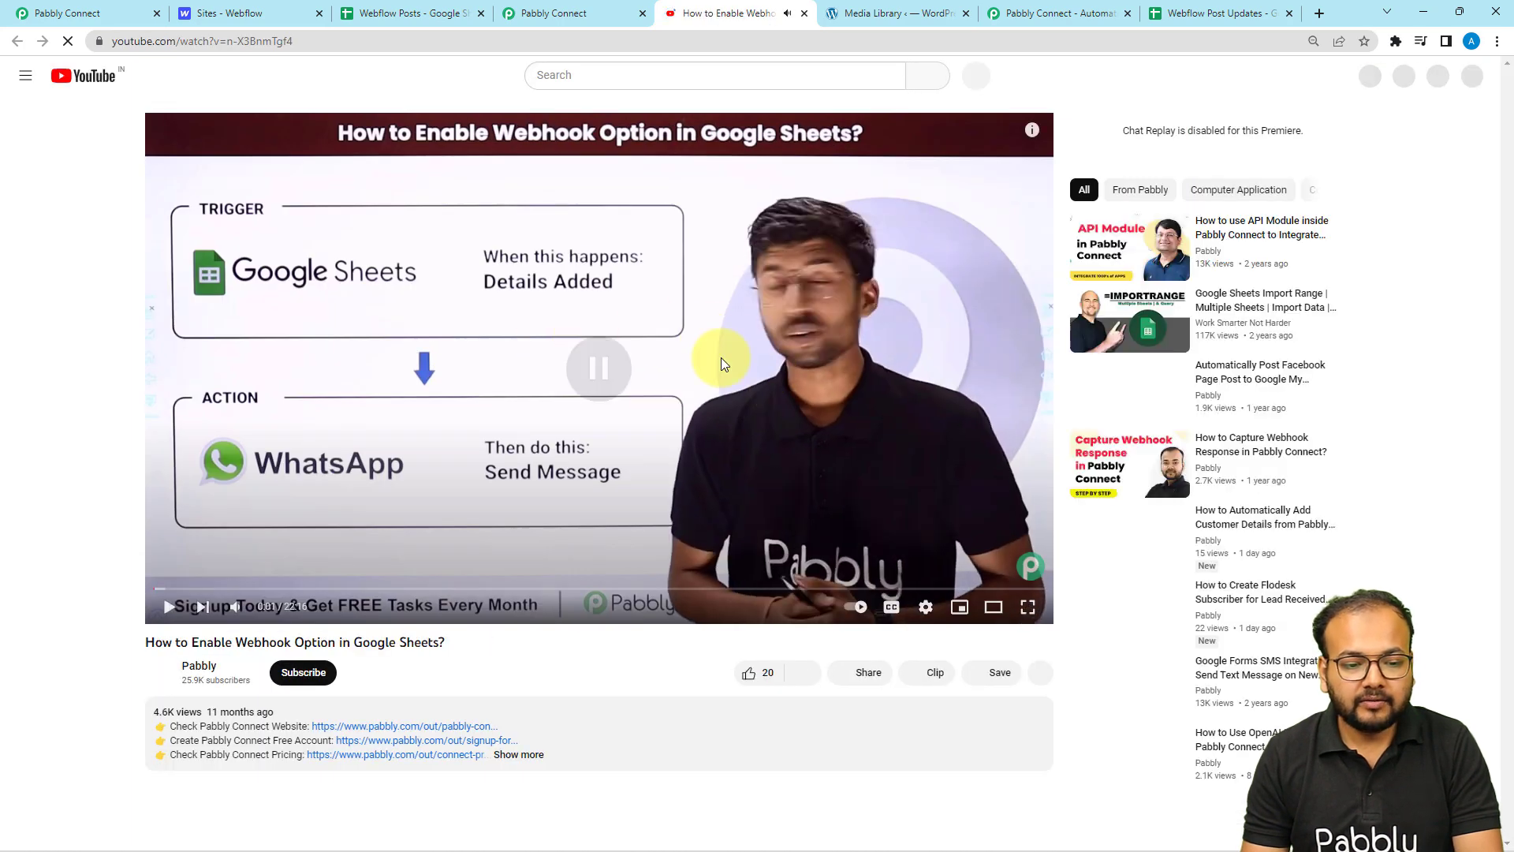
click(552, 13)
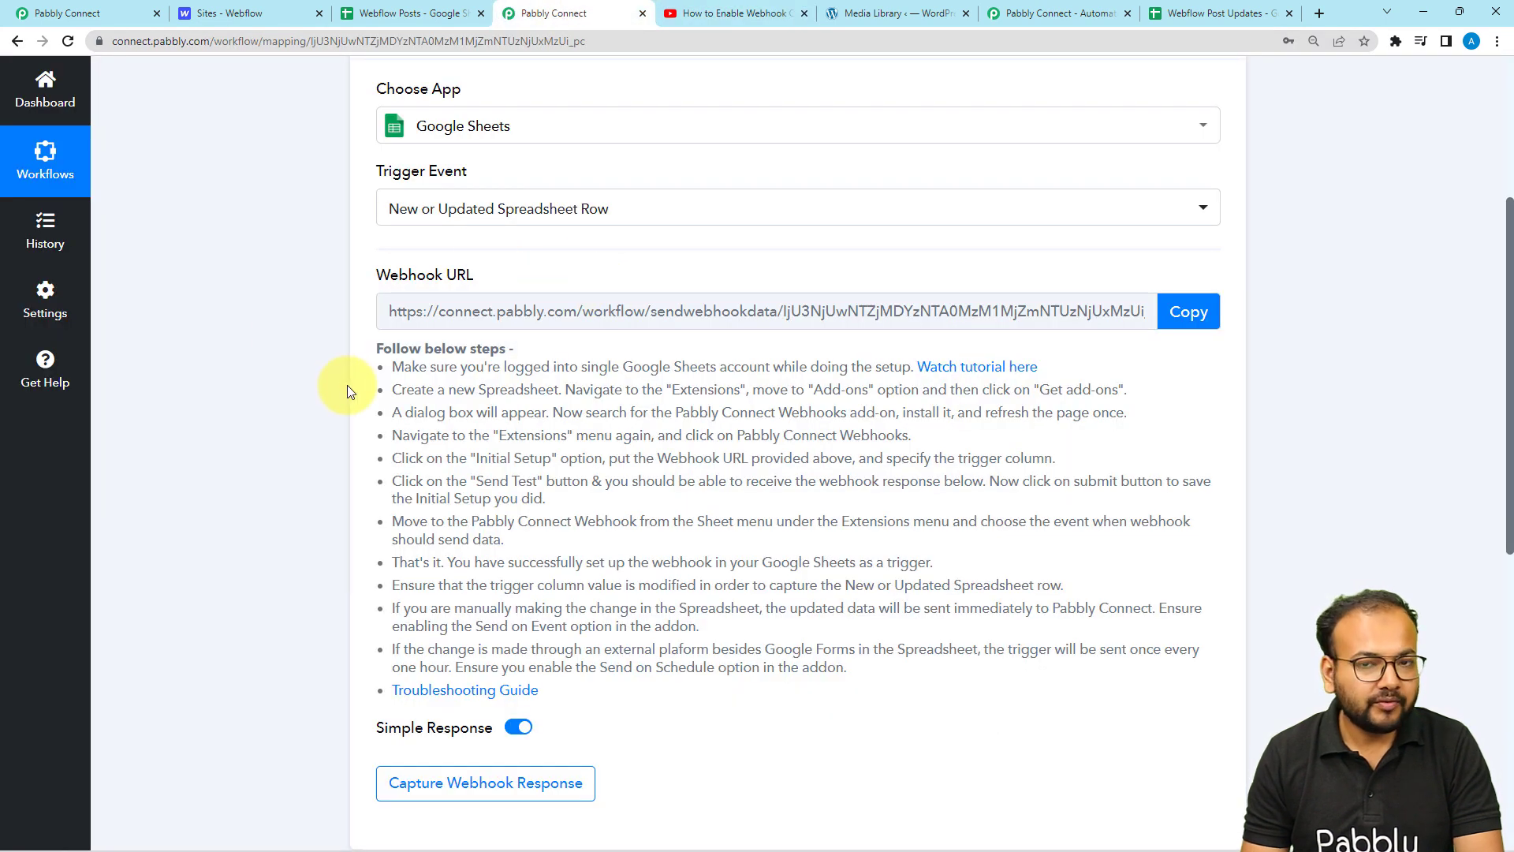
Copy the Google Sheets trigger's webhook URL and capture the webhook response.
scroll(343, 398, down, 2)
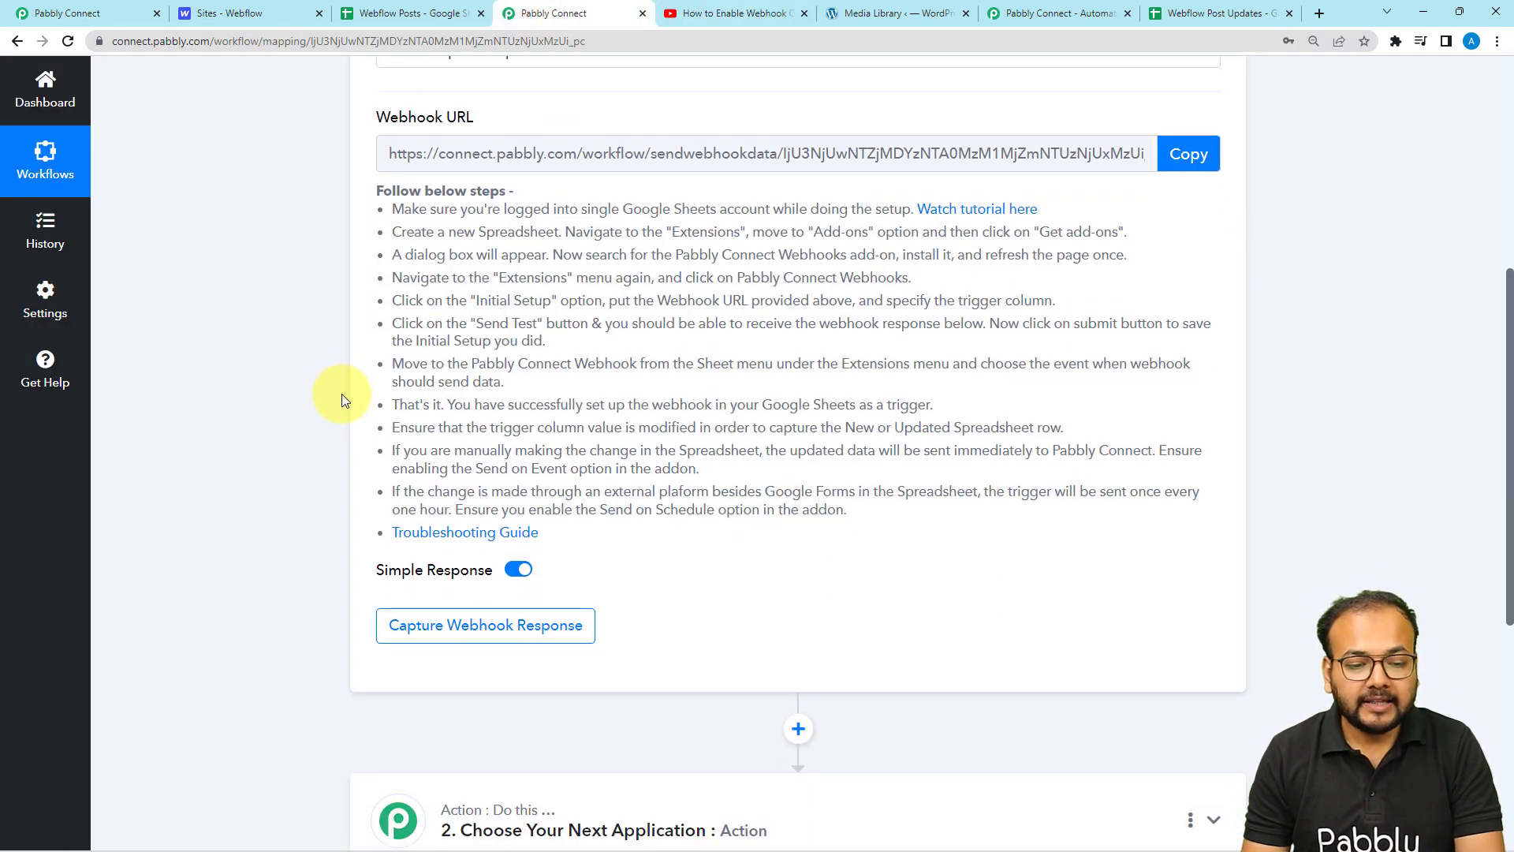
scroll(342, 398, down, 1)
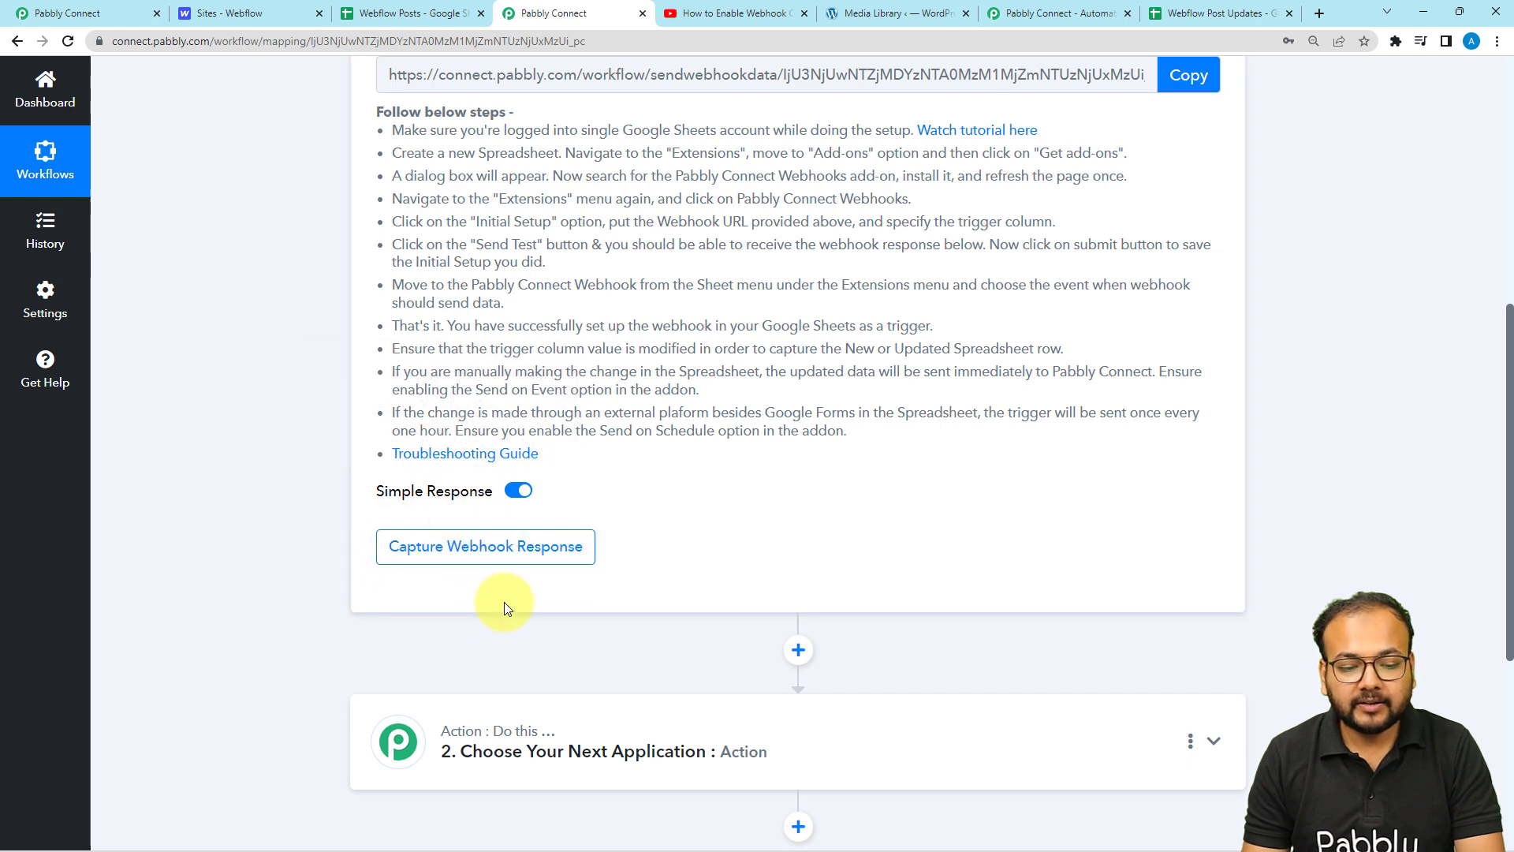
scroll(892, 476, up, 2)
click(1190, 230)
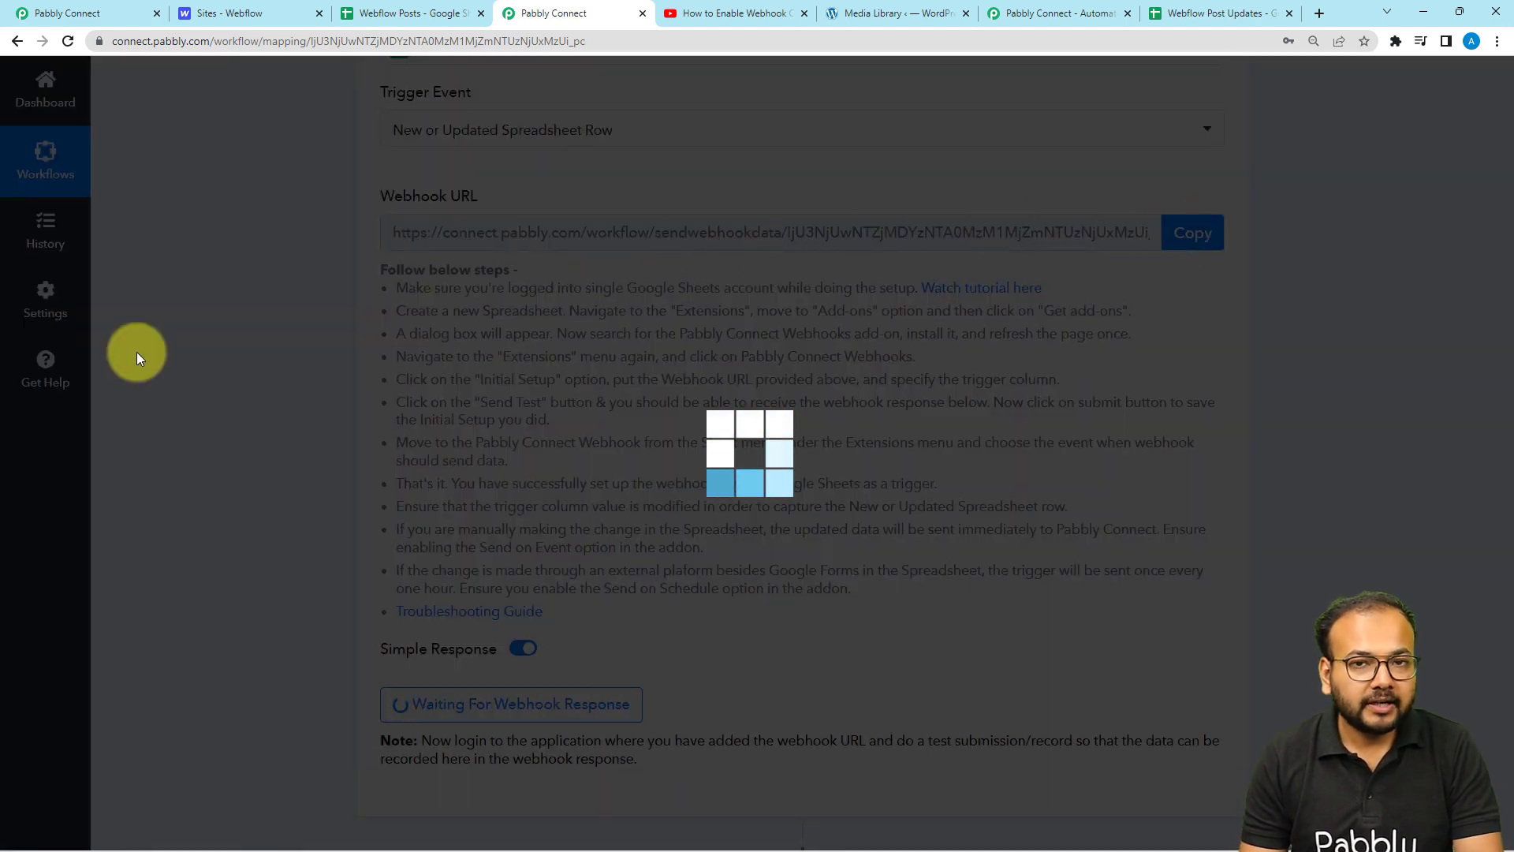
scroll(136, 352, down, 1)
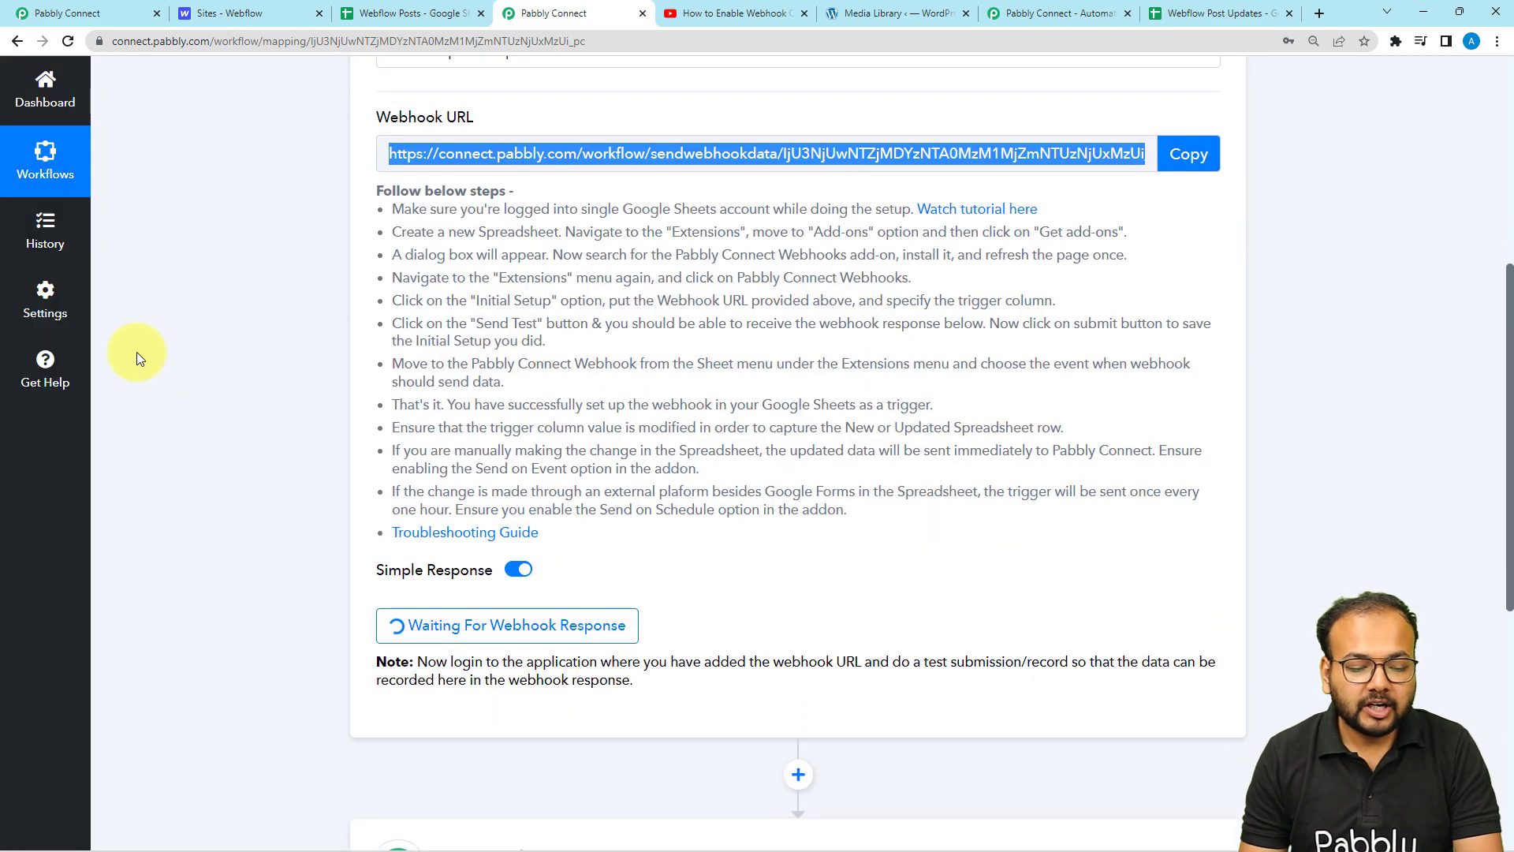
scroll(136, 352, down, 1)
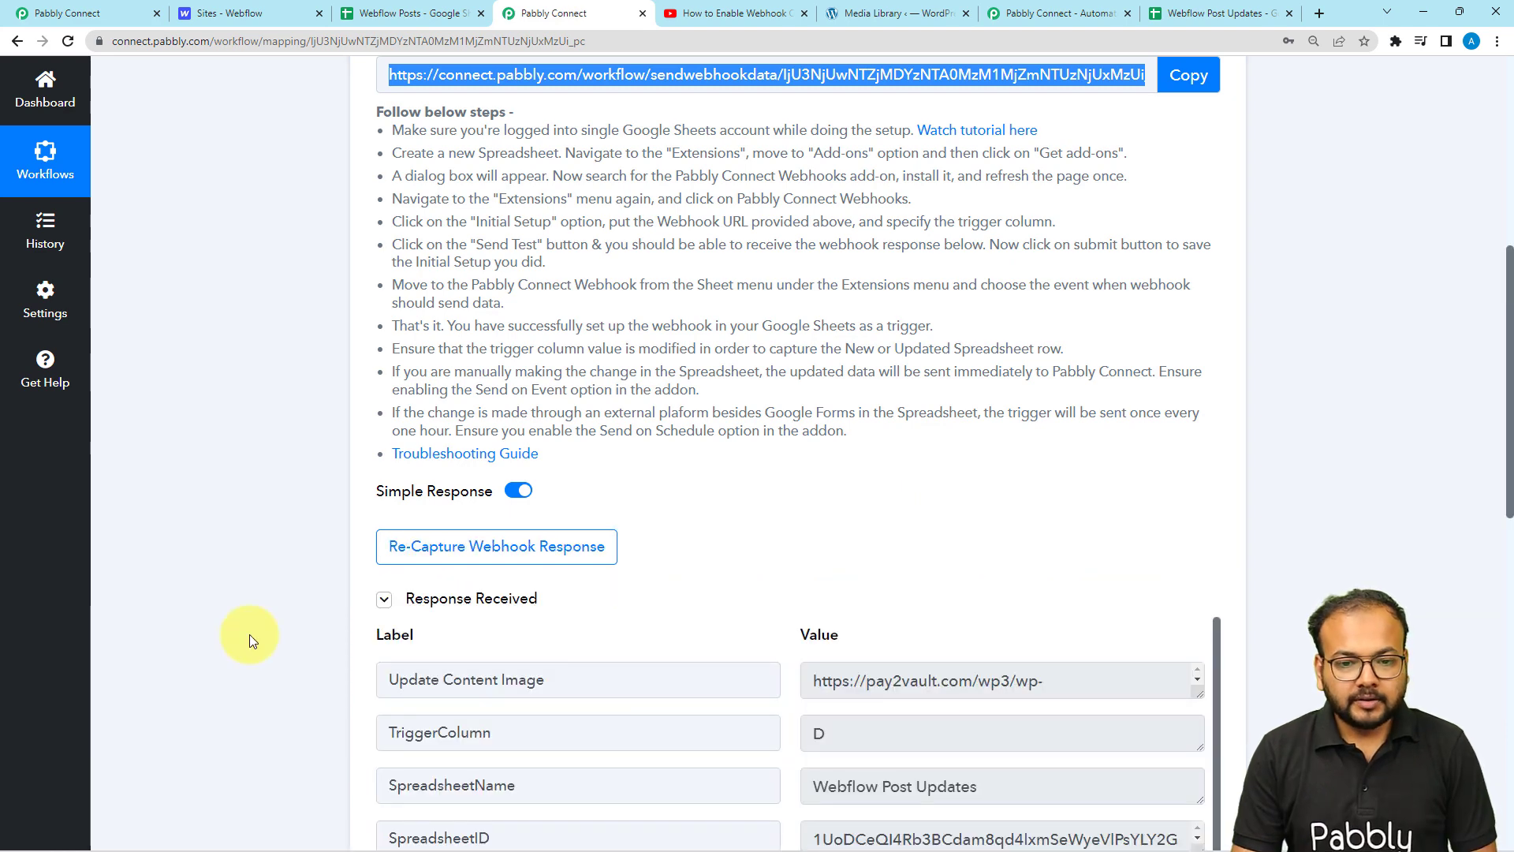
Compare the captured response's spreadsheet name, Slug, Live Item Id and Blog Name with the row in the Webflow Post Updates spreadsheet.
scroll(249, 640, down, 4)
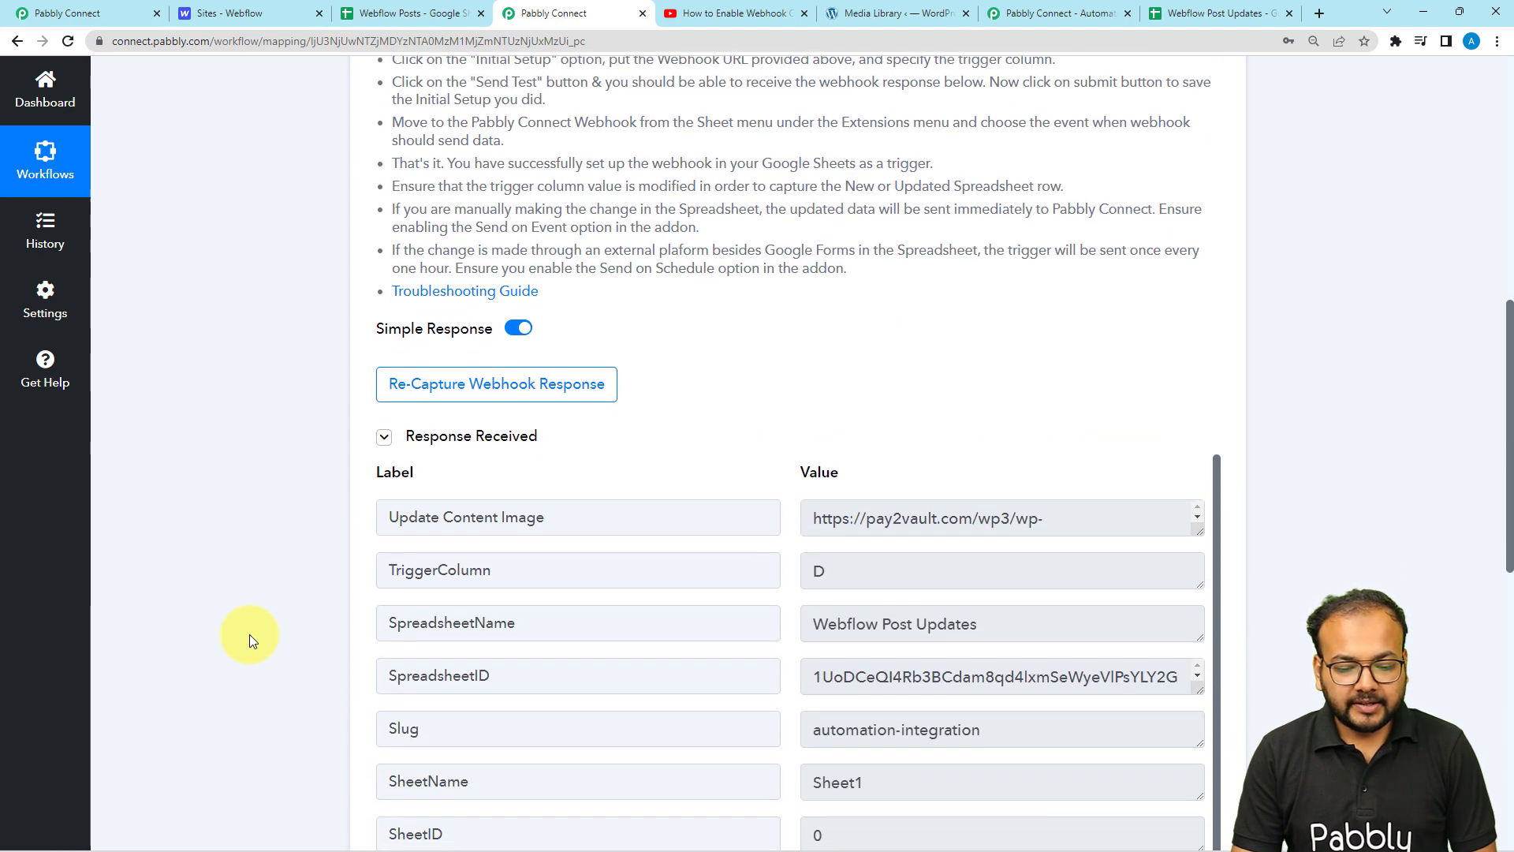
scroll(250, 636, down, 2)
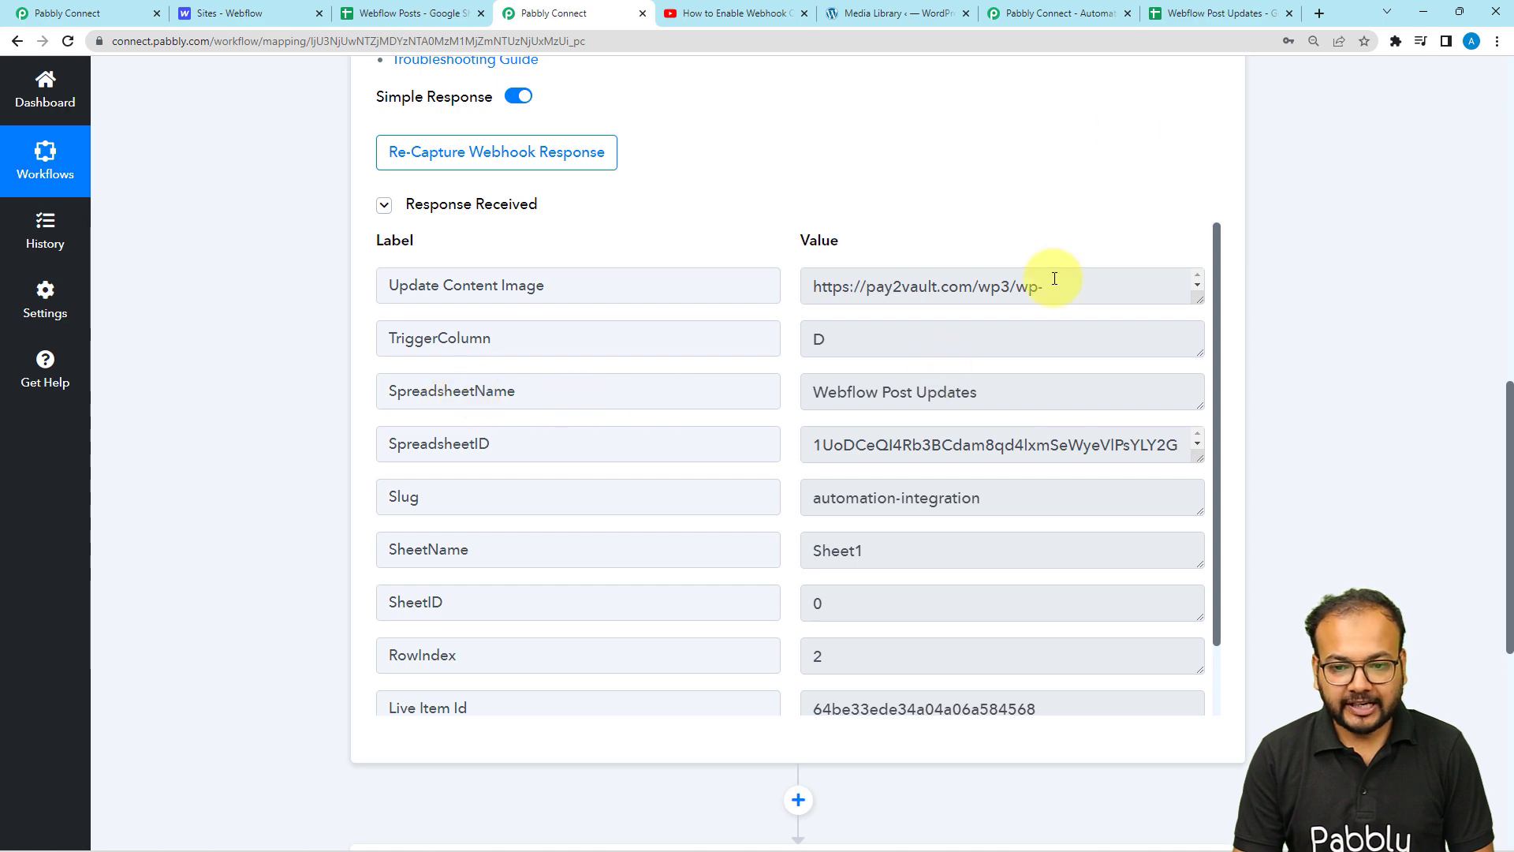
click(1200, 14)
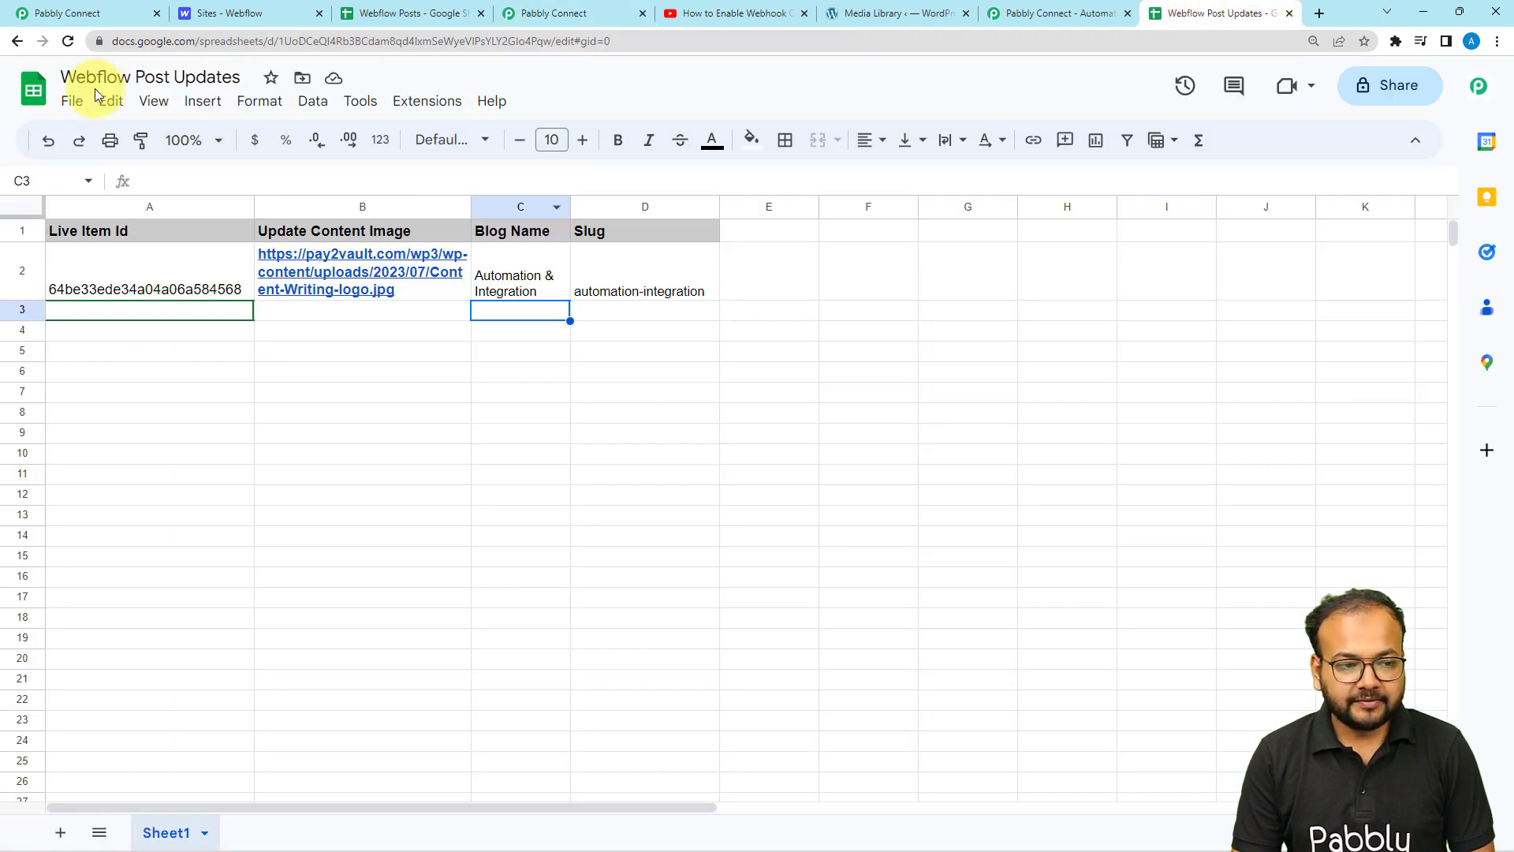
click(521, 15)
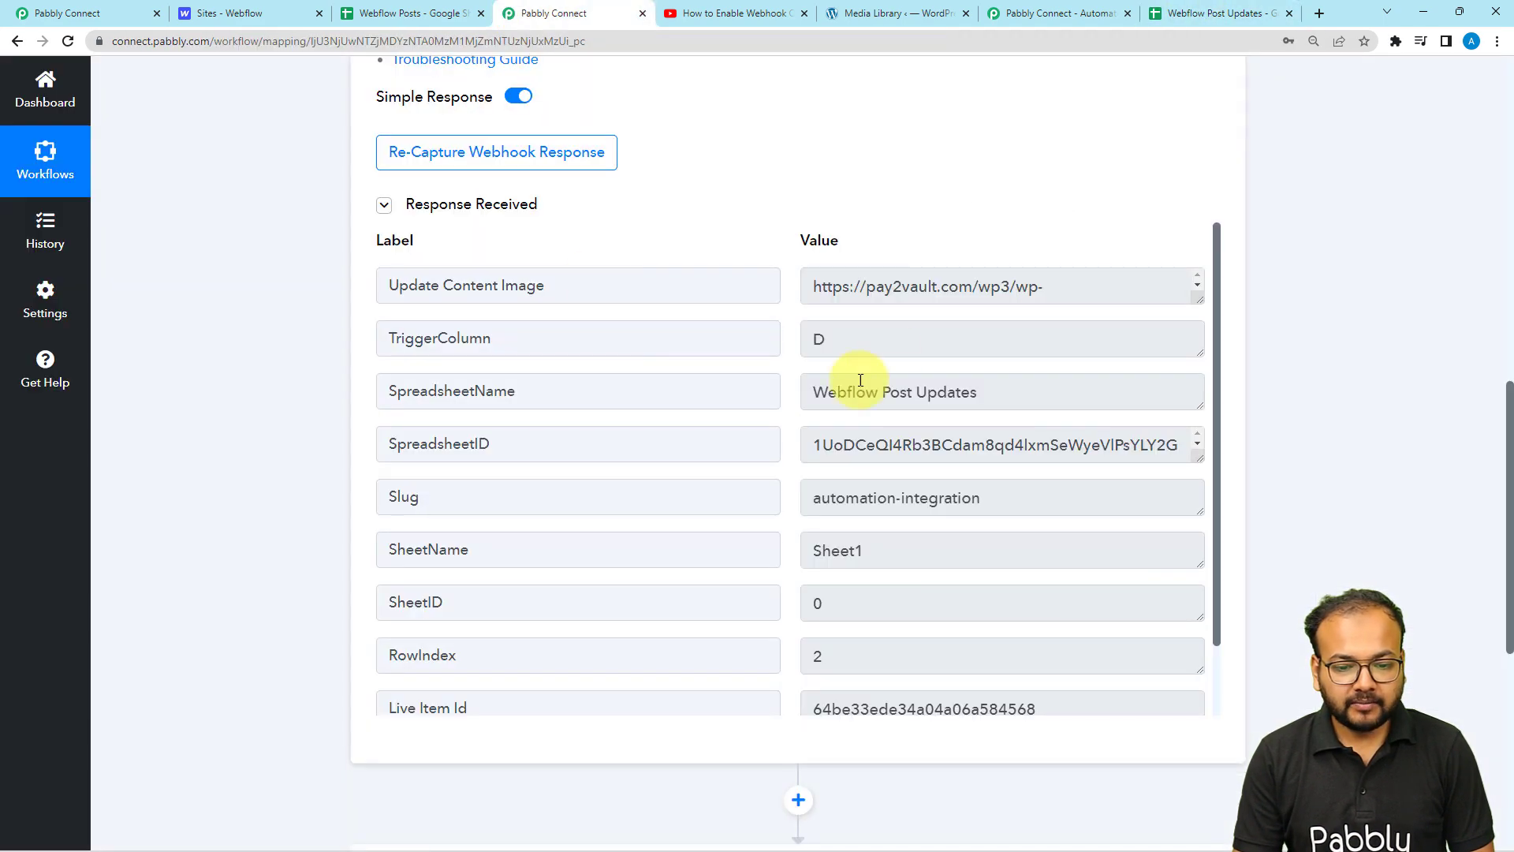
drag(1000, 398, 601, 438)
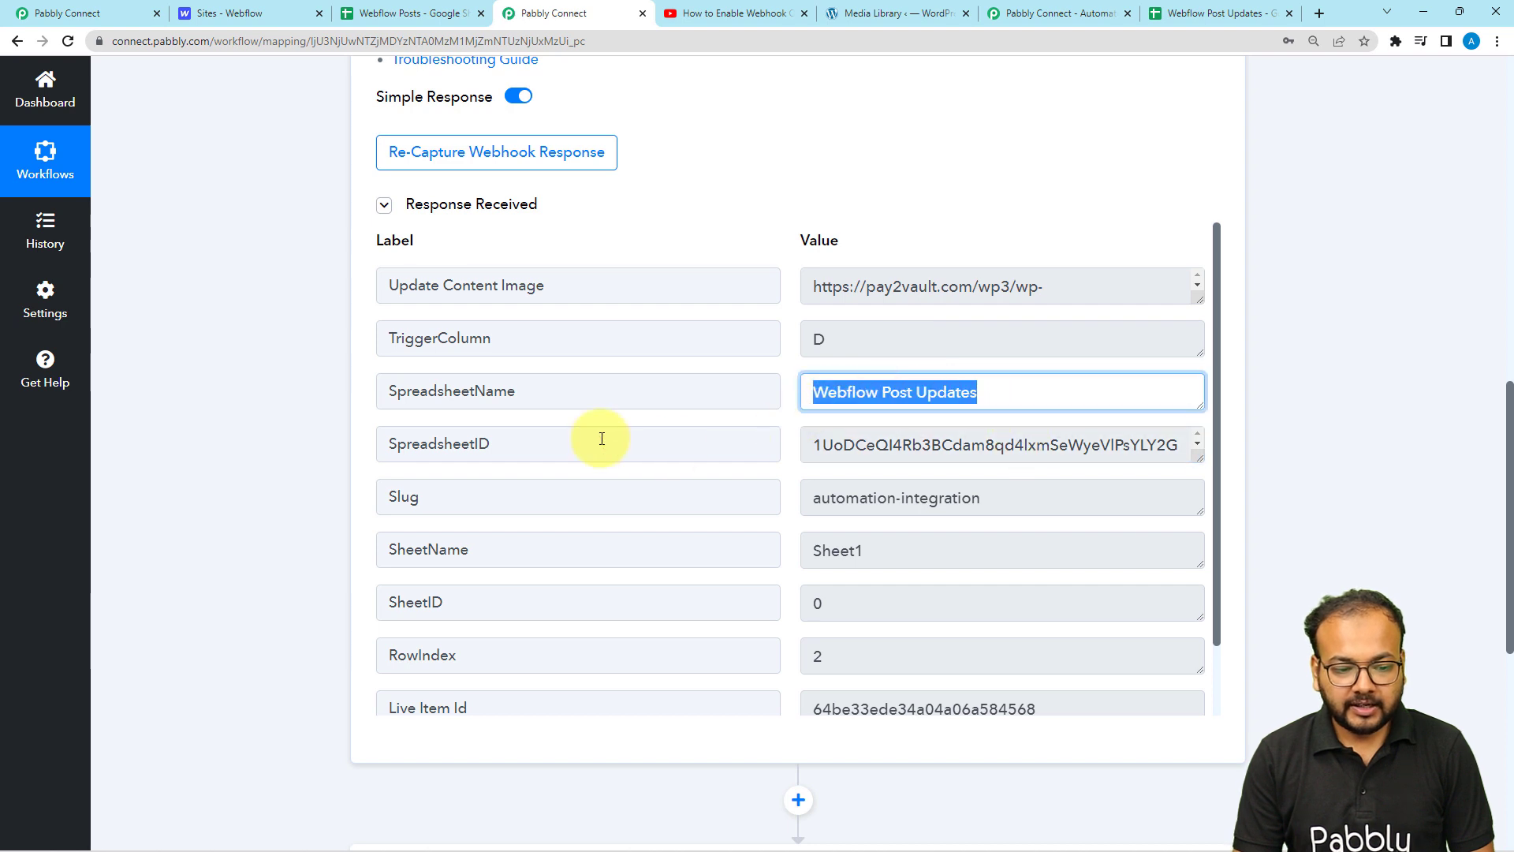
scroll(898, 404, down, 1)
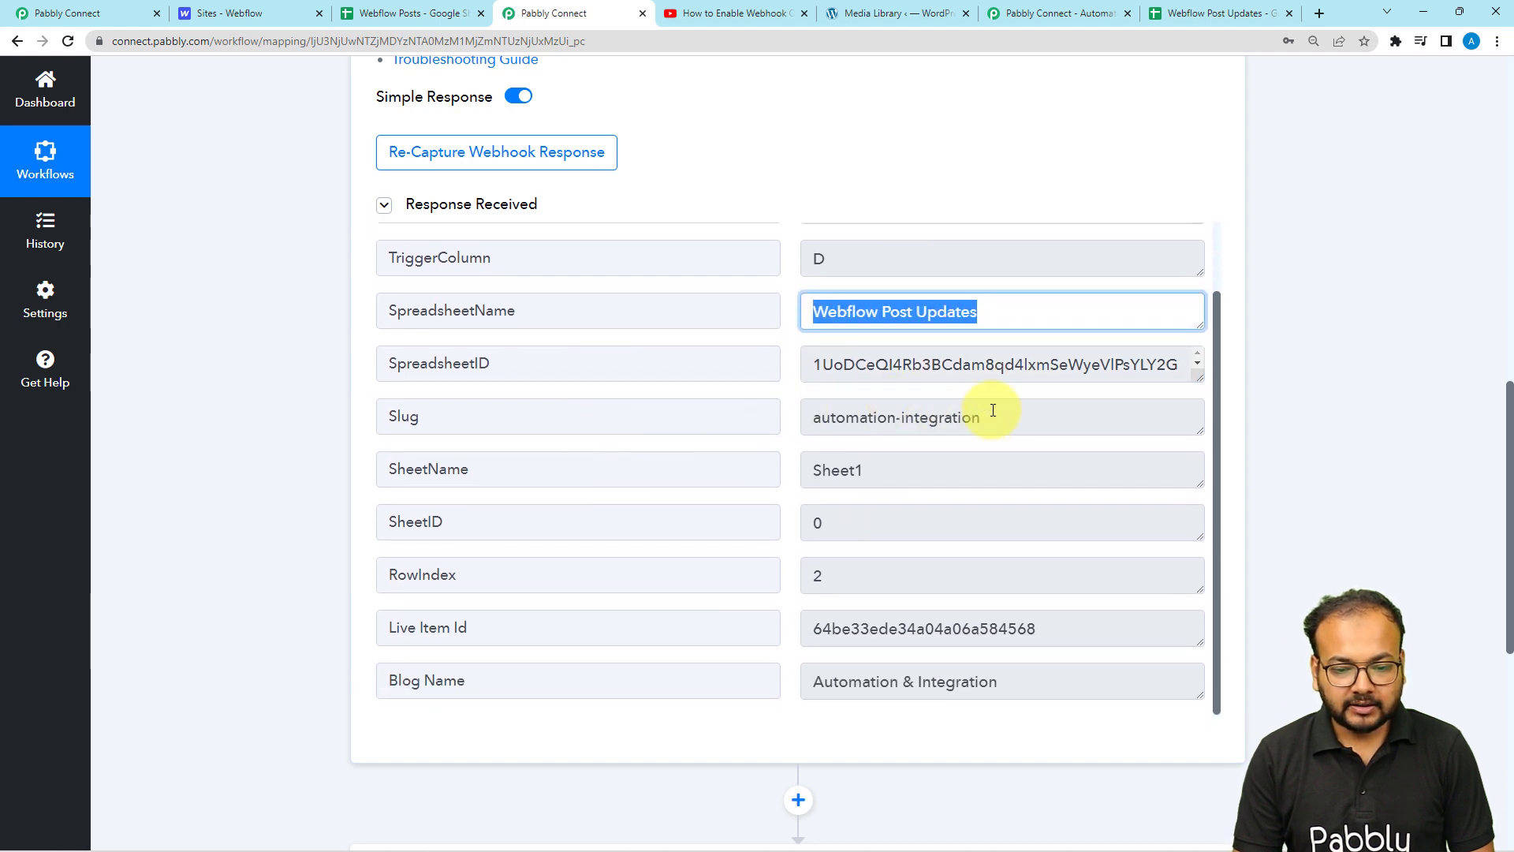
click(1199, 14)
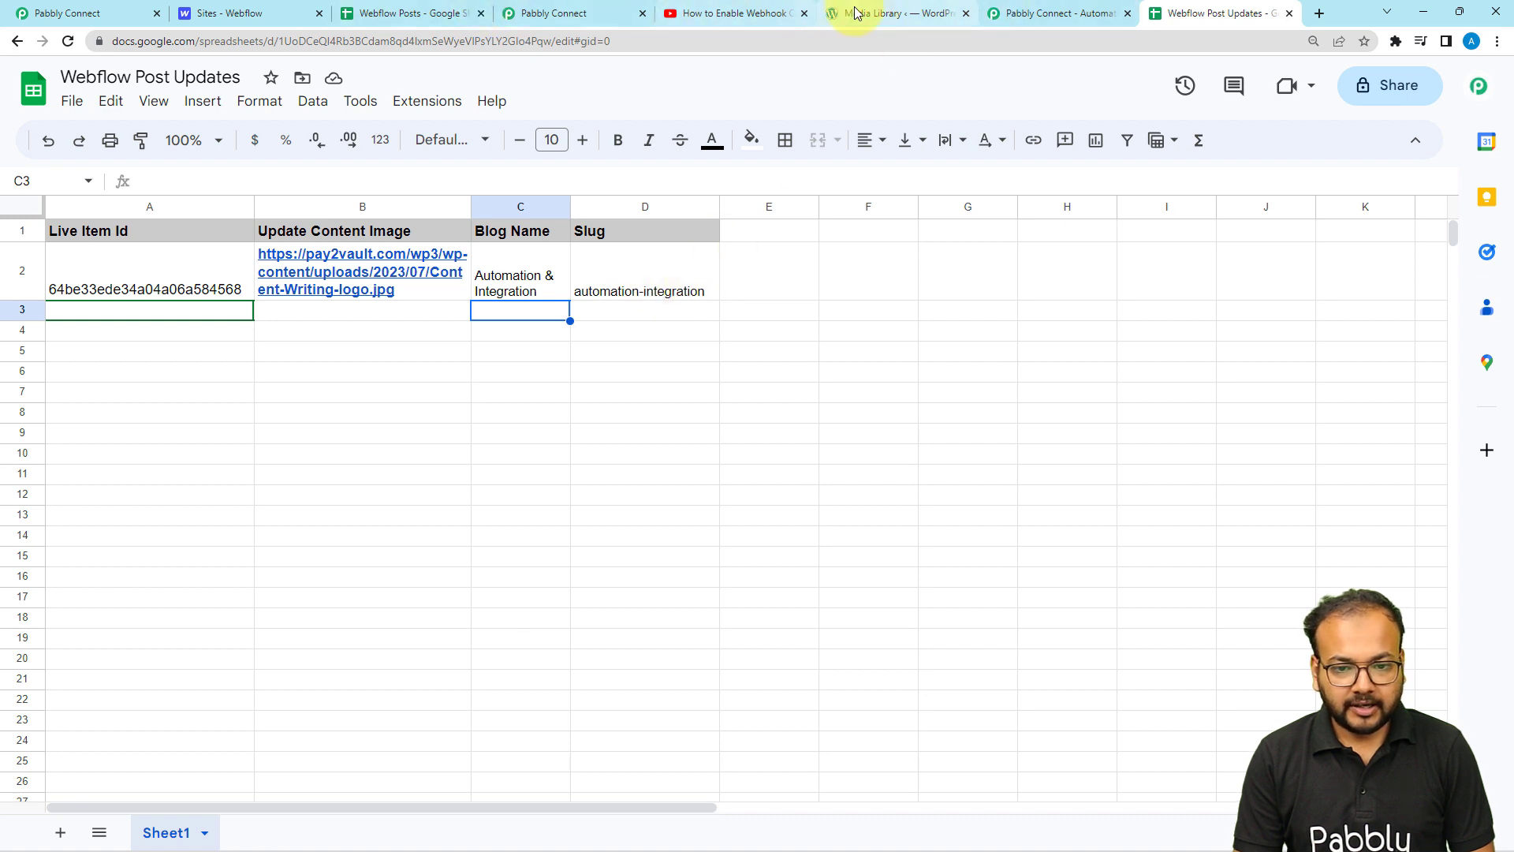
click(631, 12)
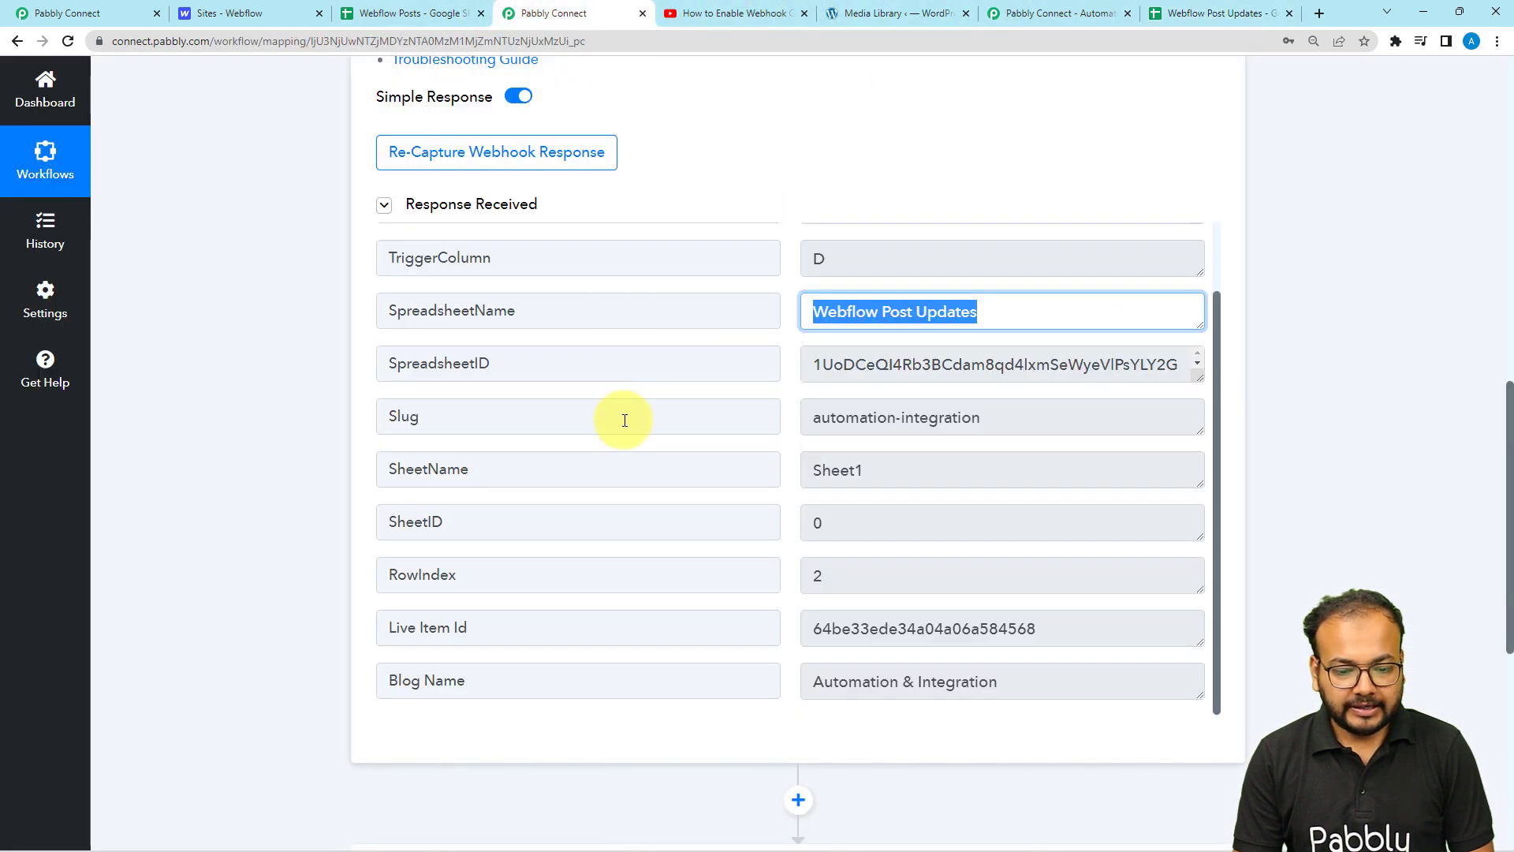
scroll(621, 419, down, 2)
scroll(625, 419, down, 2)
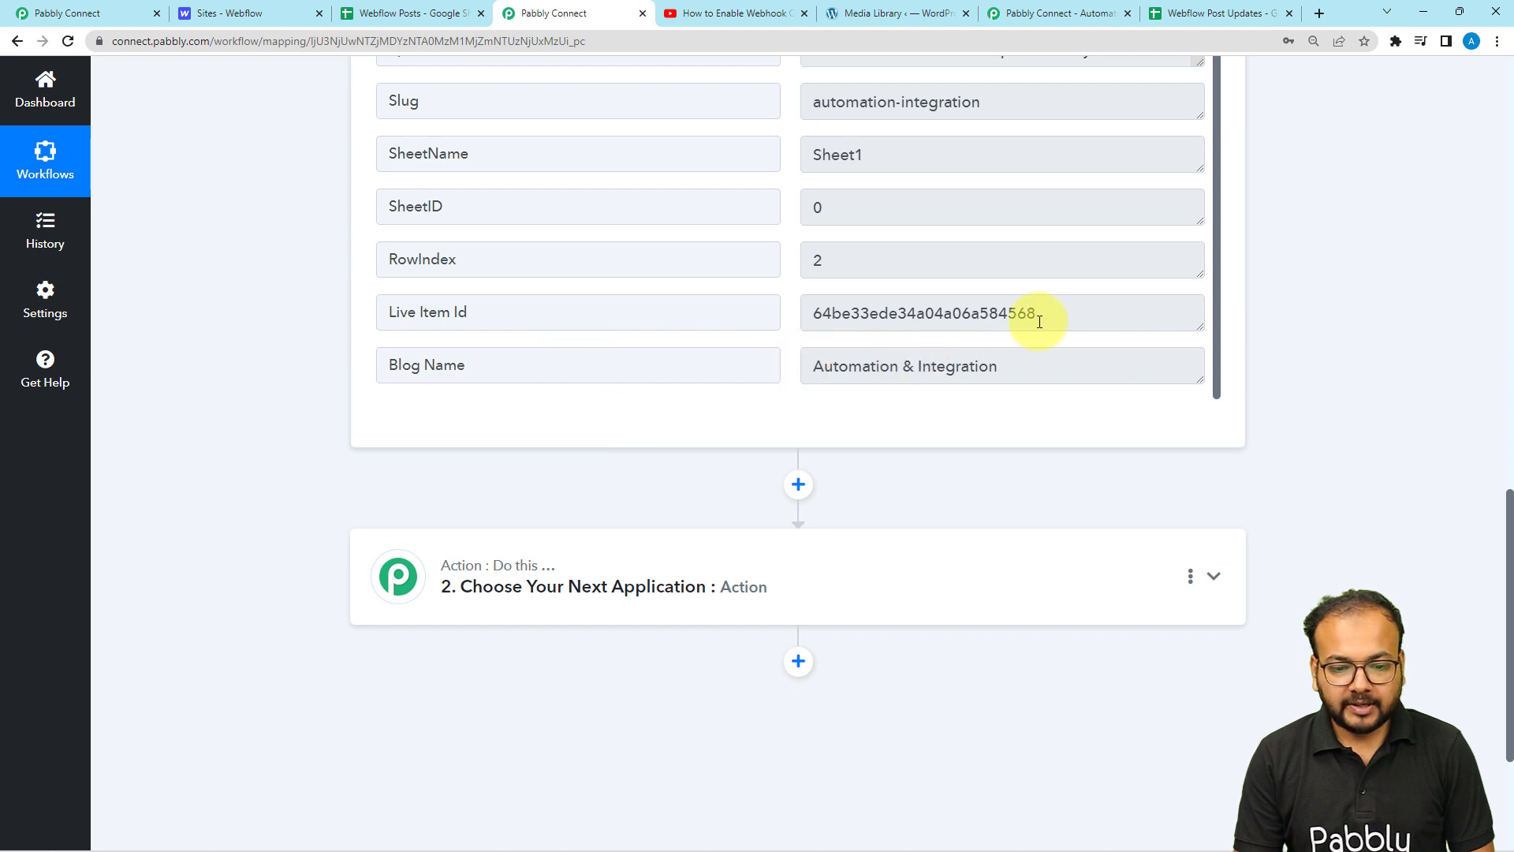
drag(1028, 315, 806, 321)
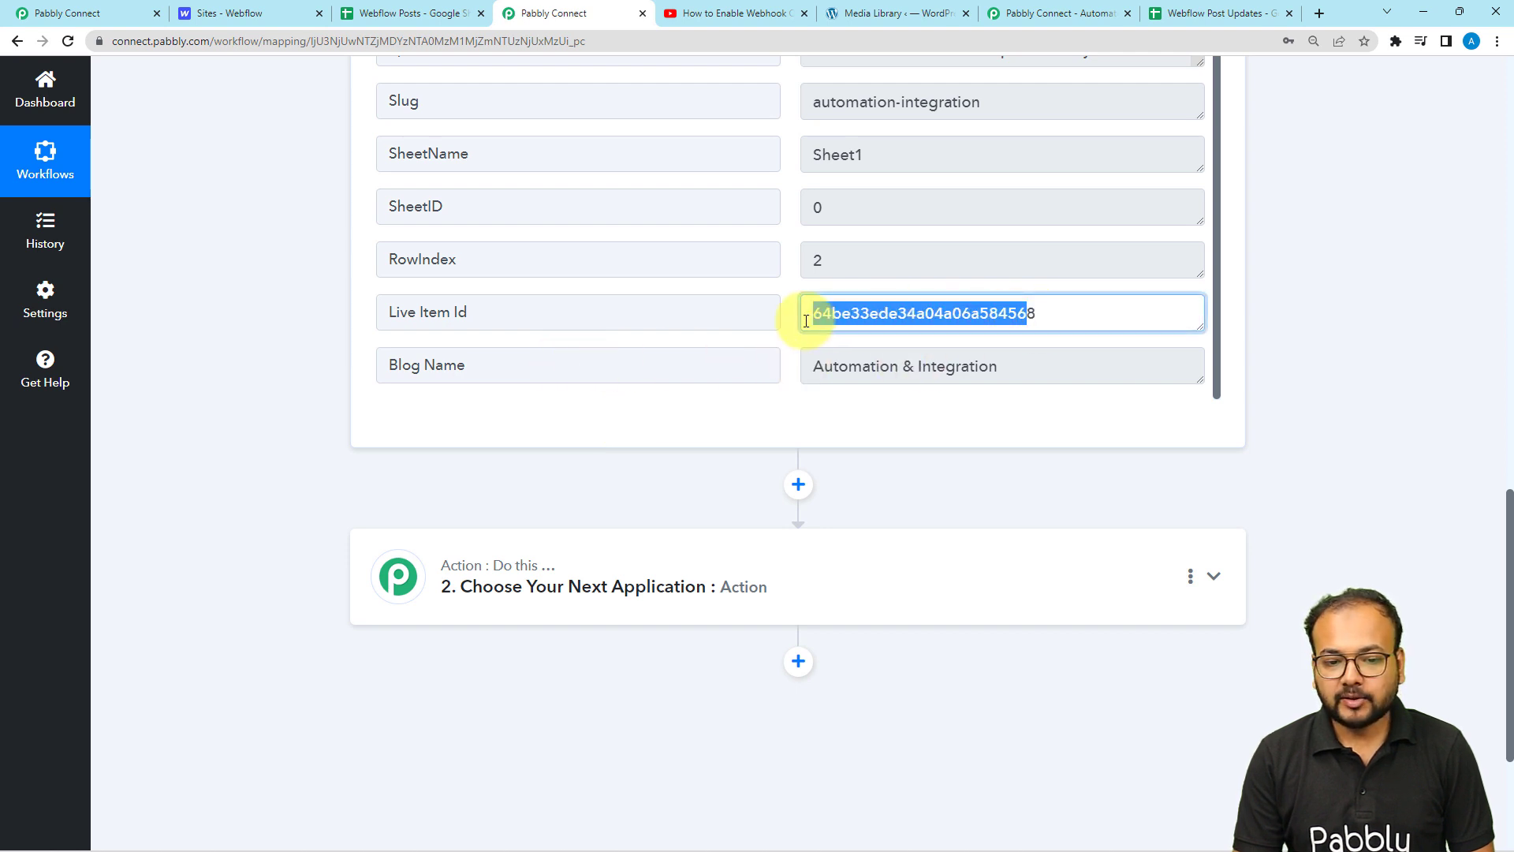
click(319, 314)
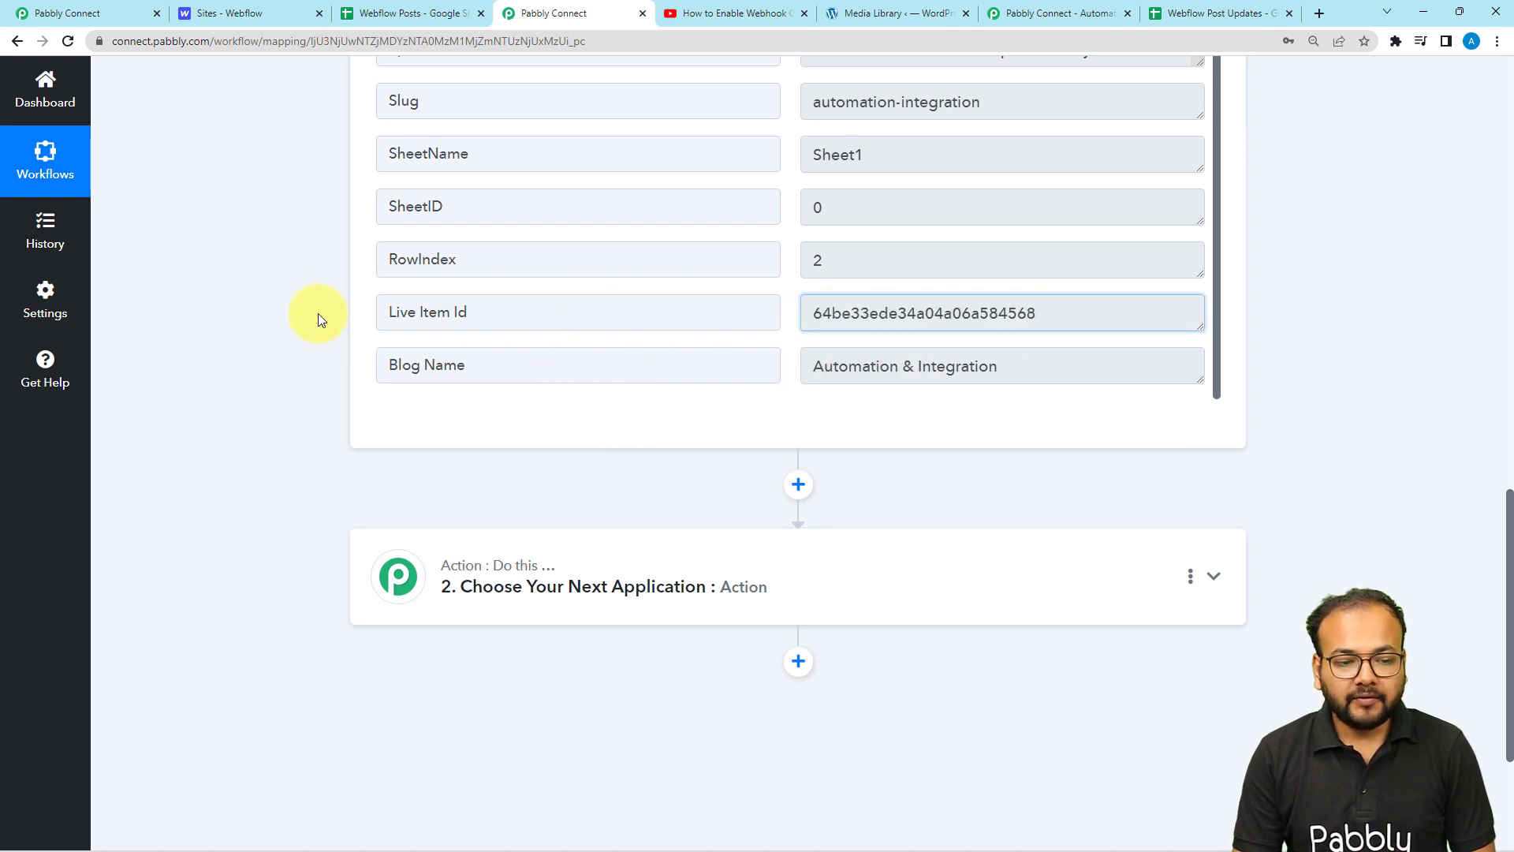
Choose Webflow as the application for the workflow's action step.
scroll(318, 314, down, 3)
click(544, 338)
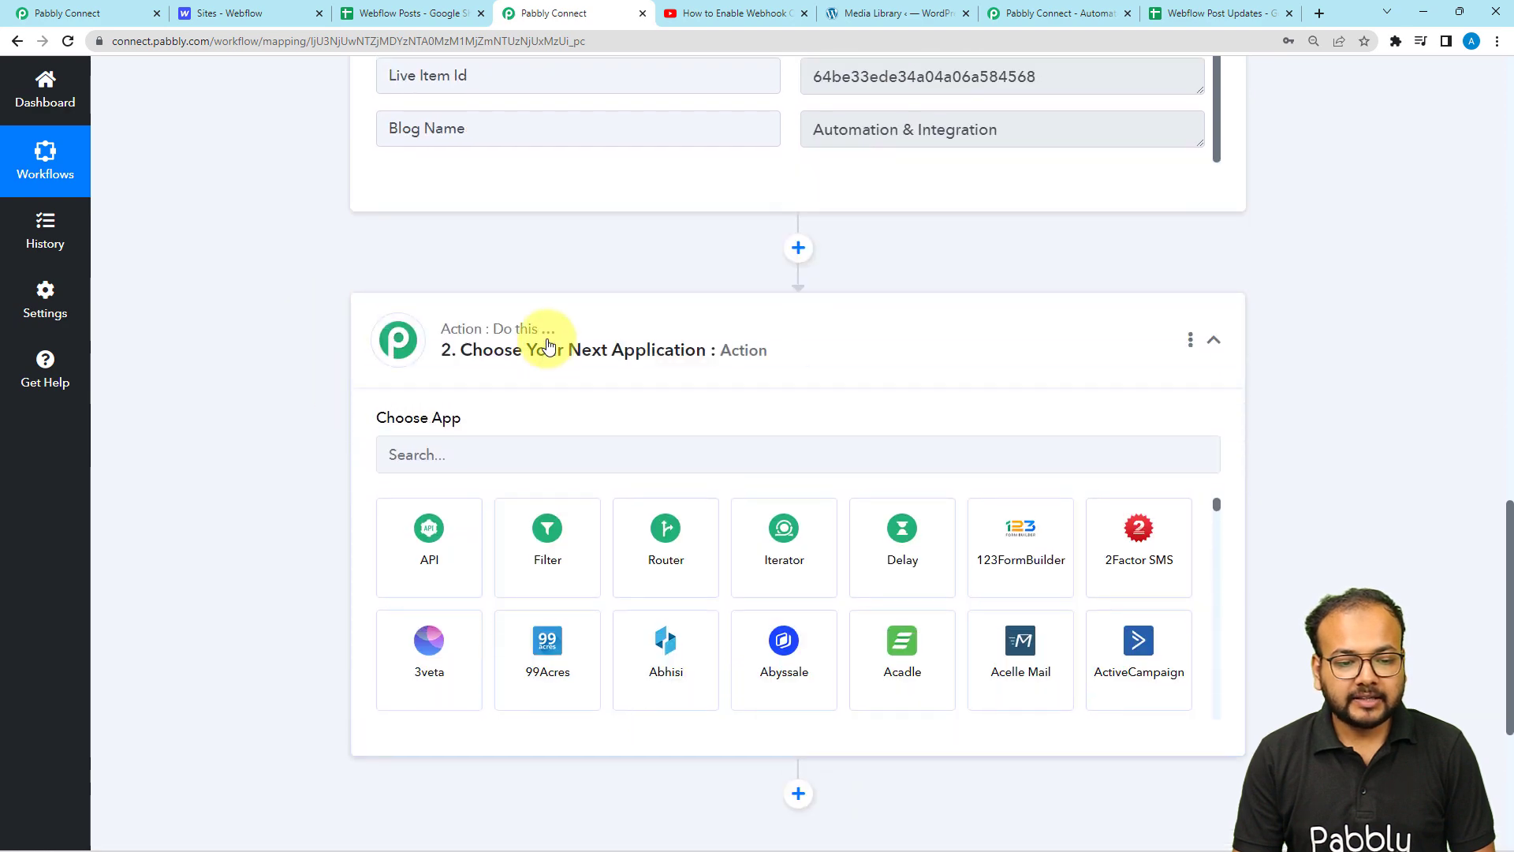
scroll(549, 346, up, 4)
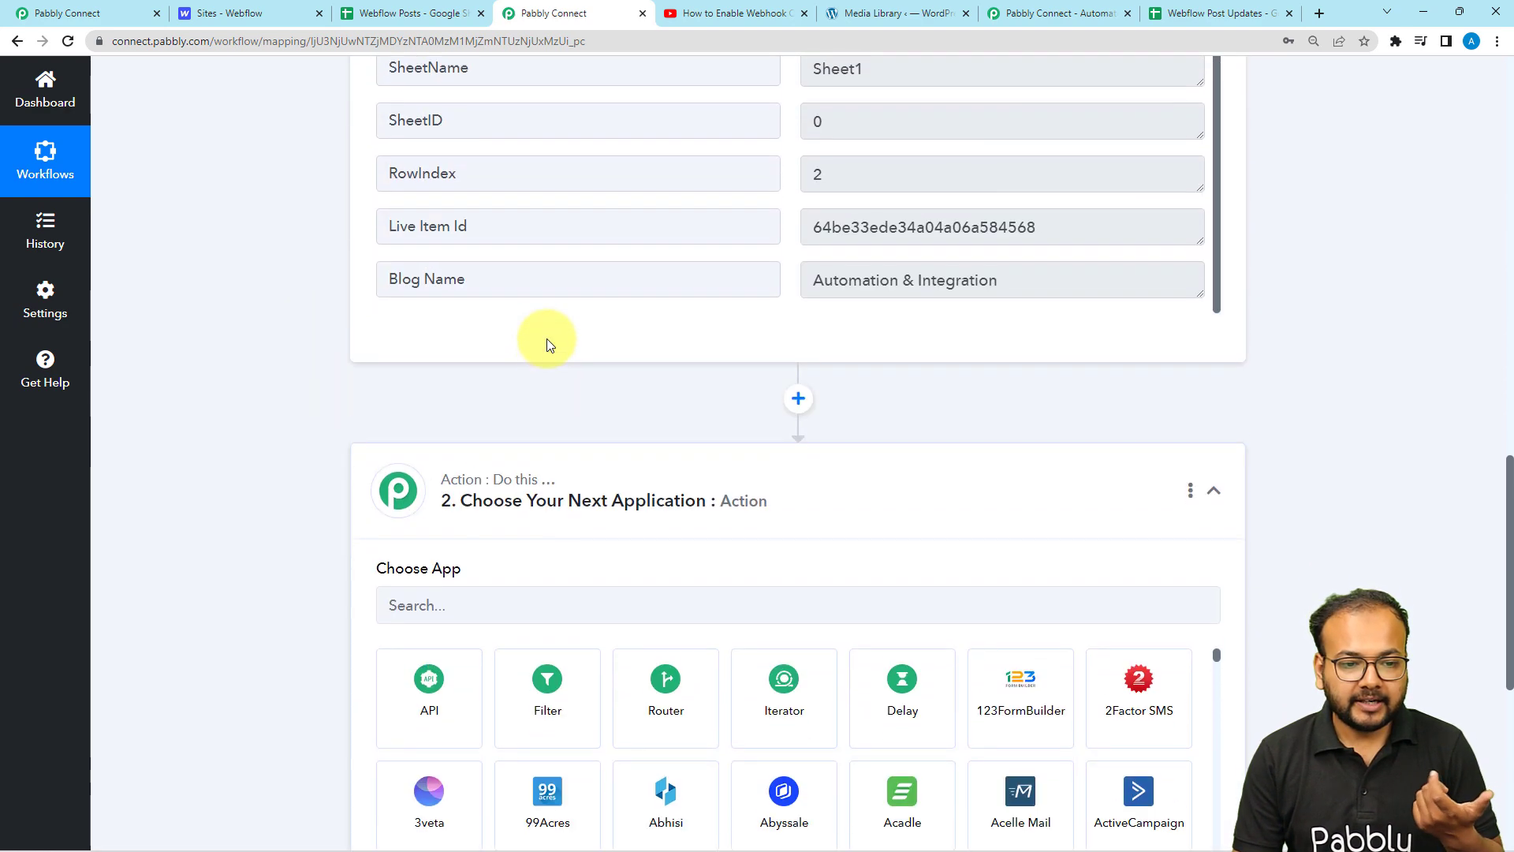
scroll(505, 530, down, 1)
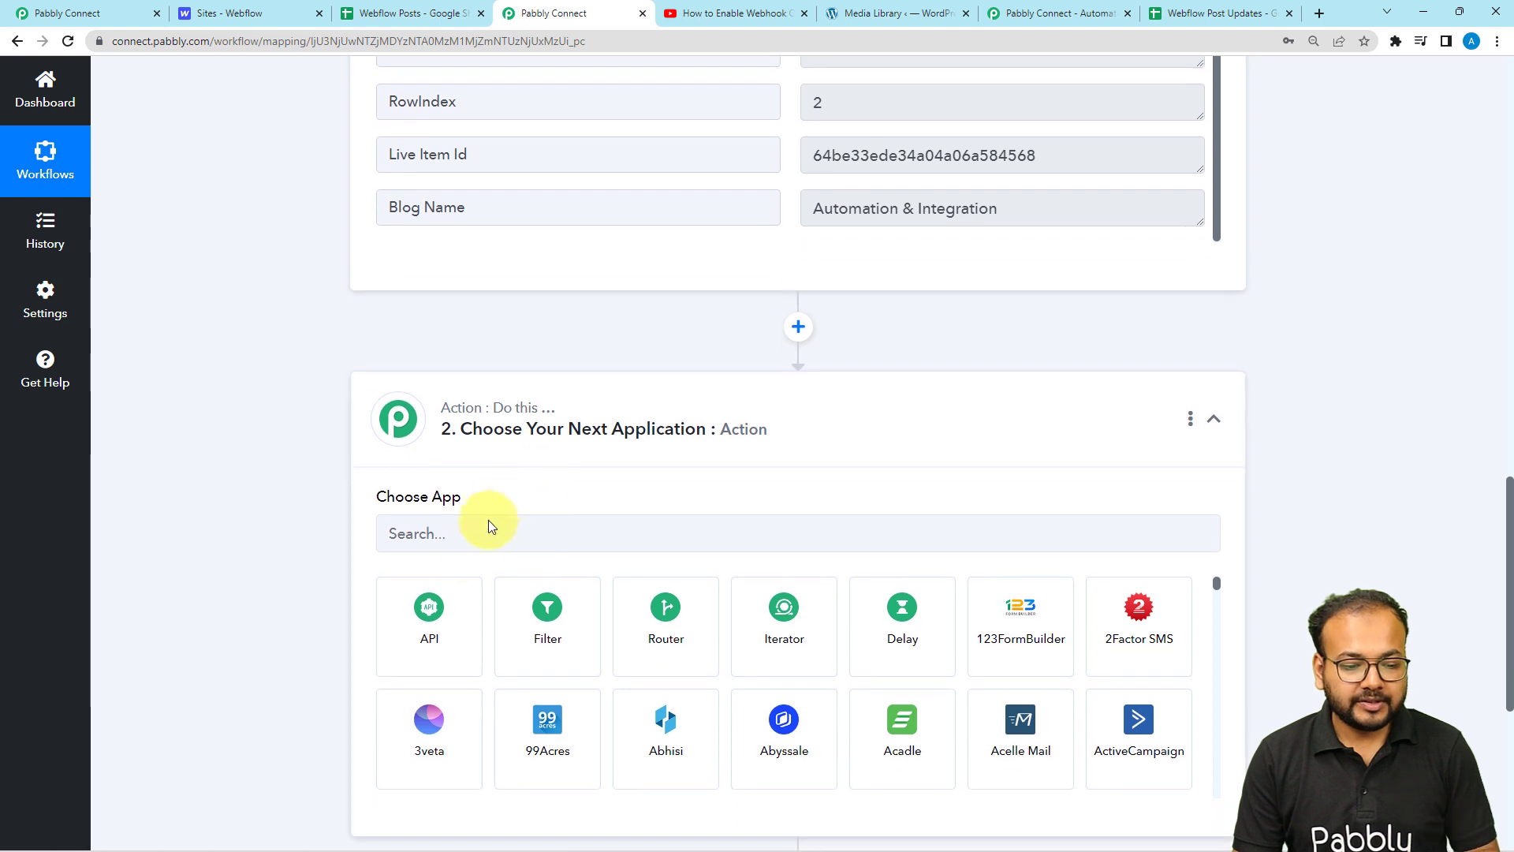
click(476, 537)
text(we)
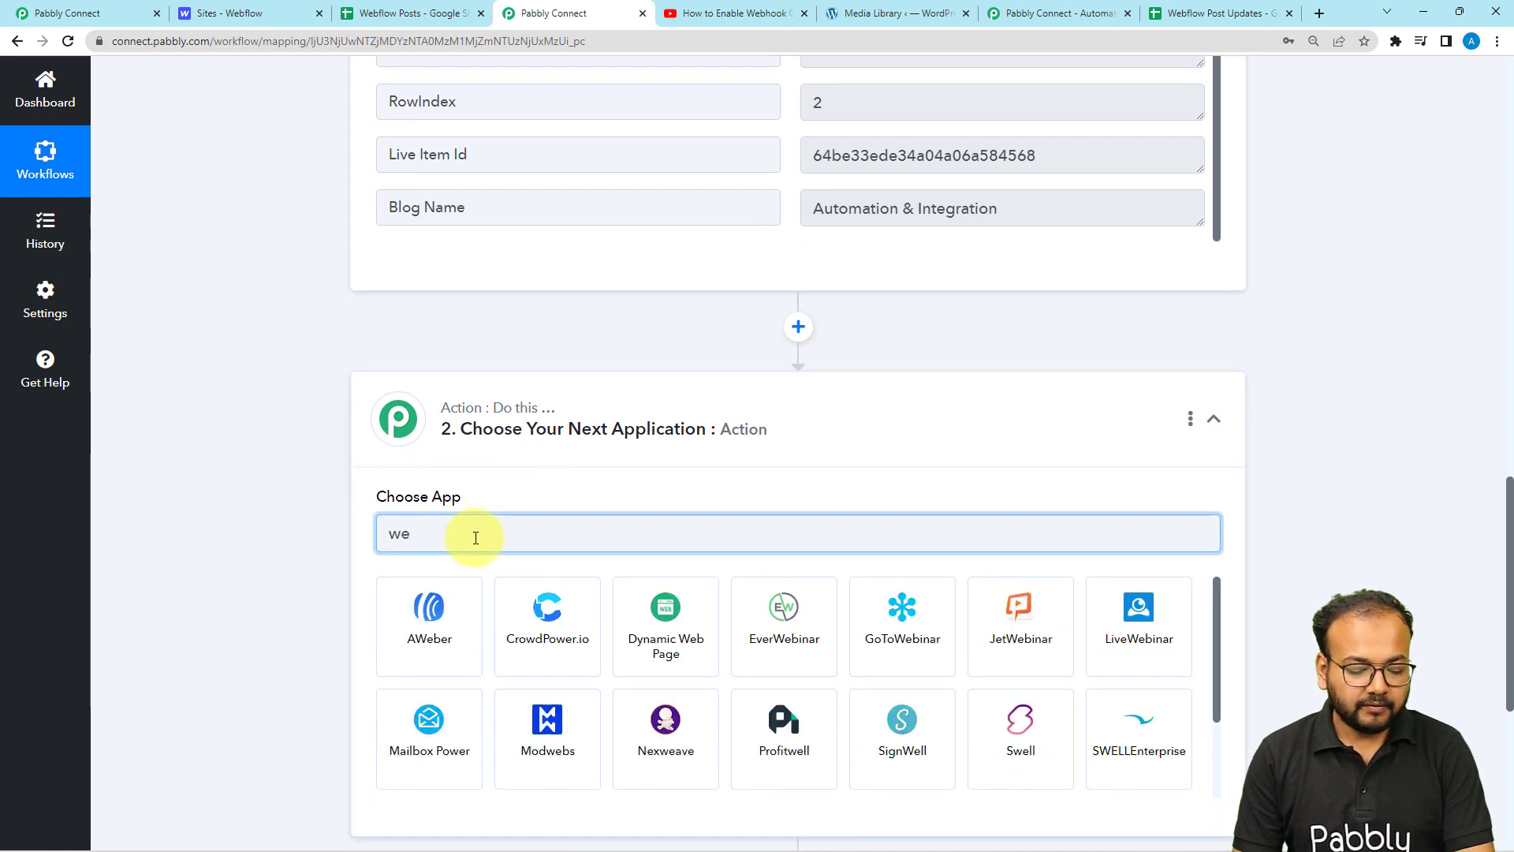
text(bfl)
click(418, 627)
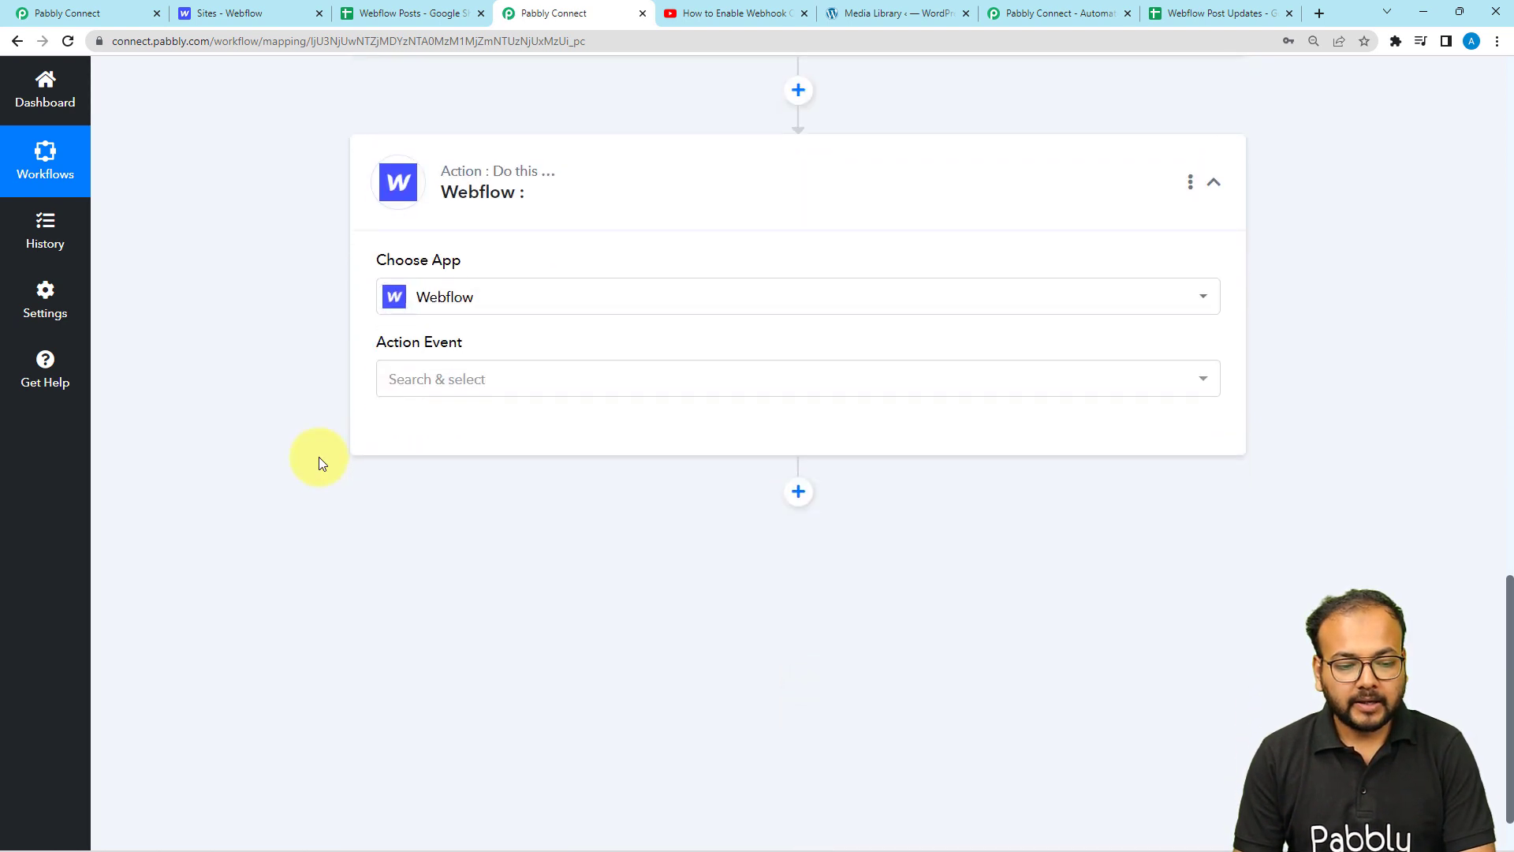
Set the Webflow action's event to Update Live Item and start adding a new Webflow connection.
click(416, 394)
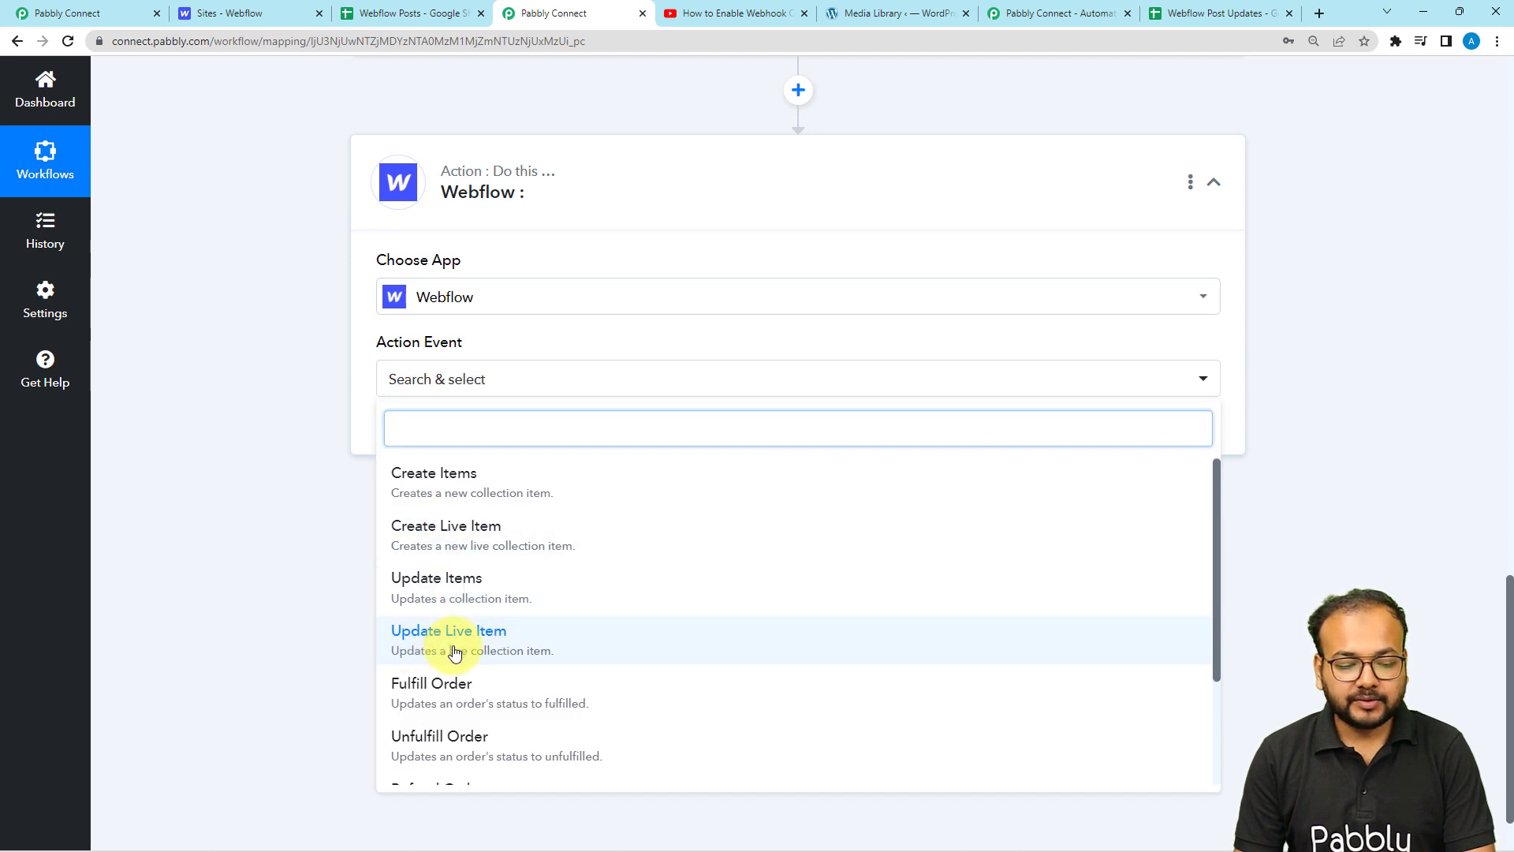
click(402, 643)
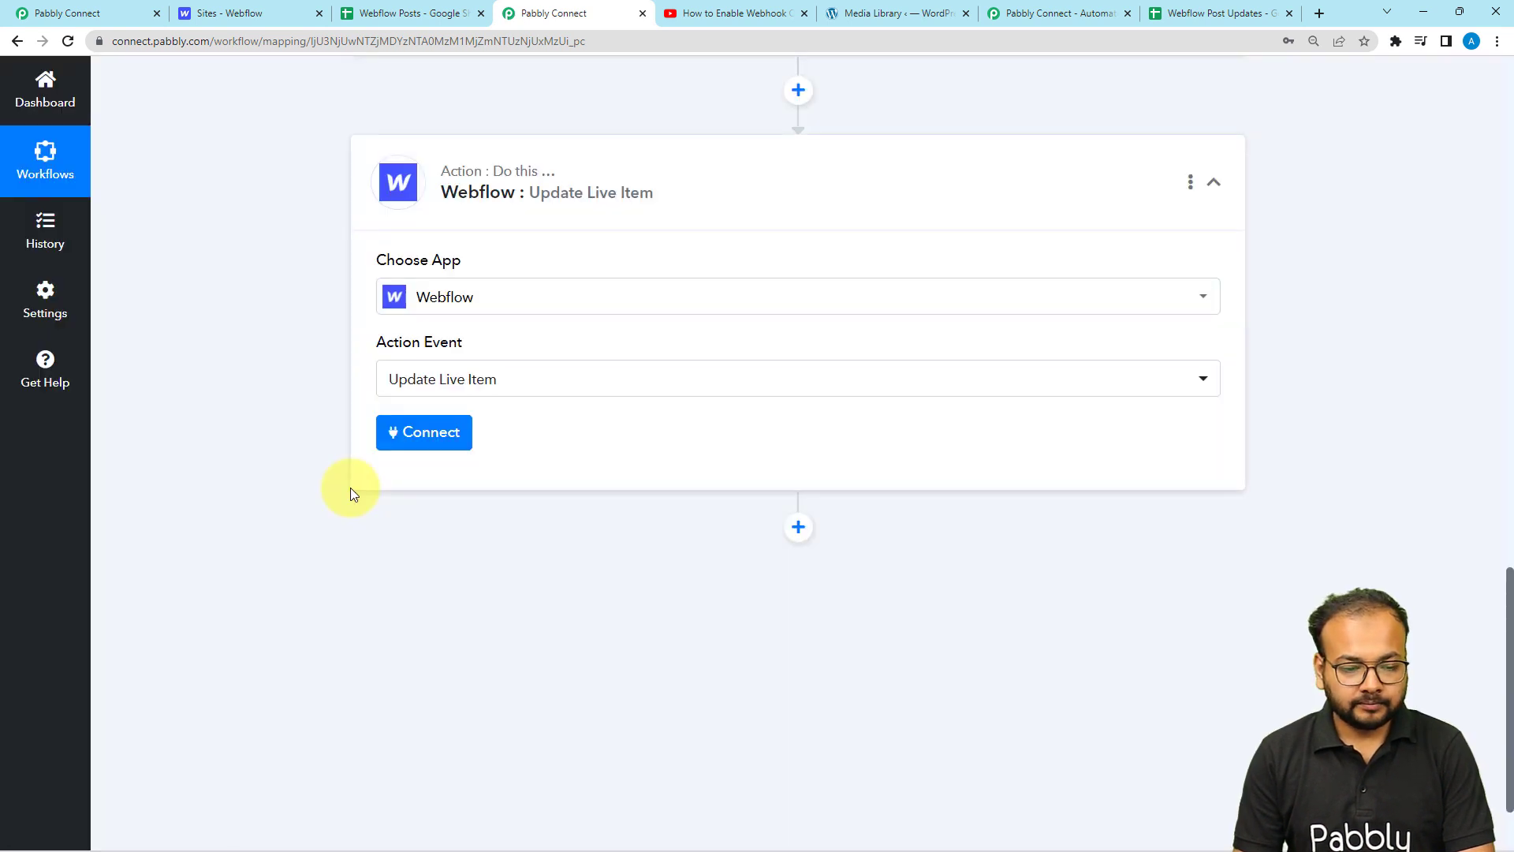
click(420, 440)
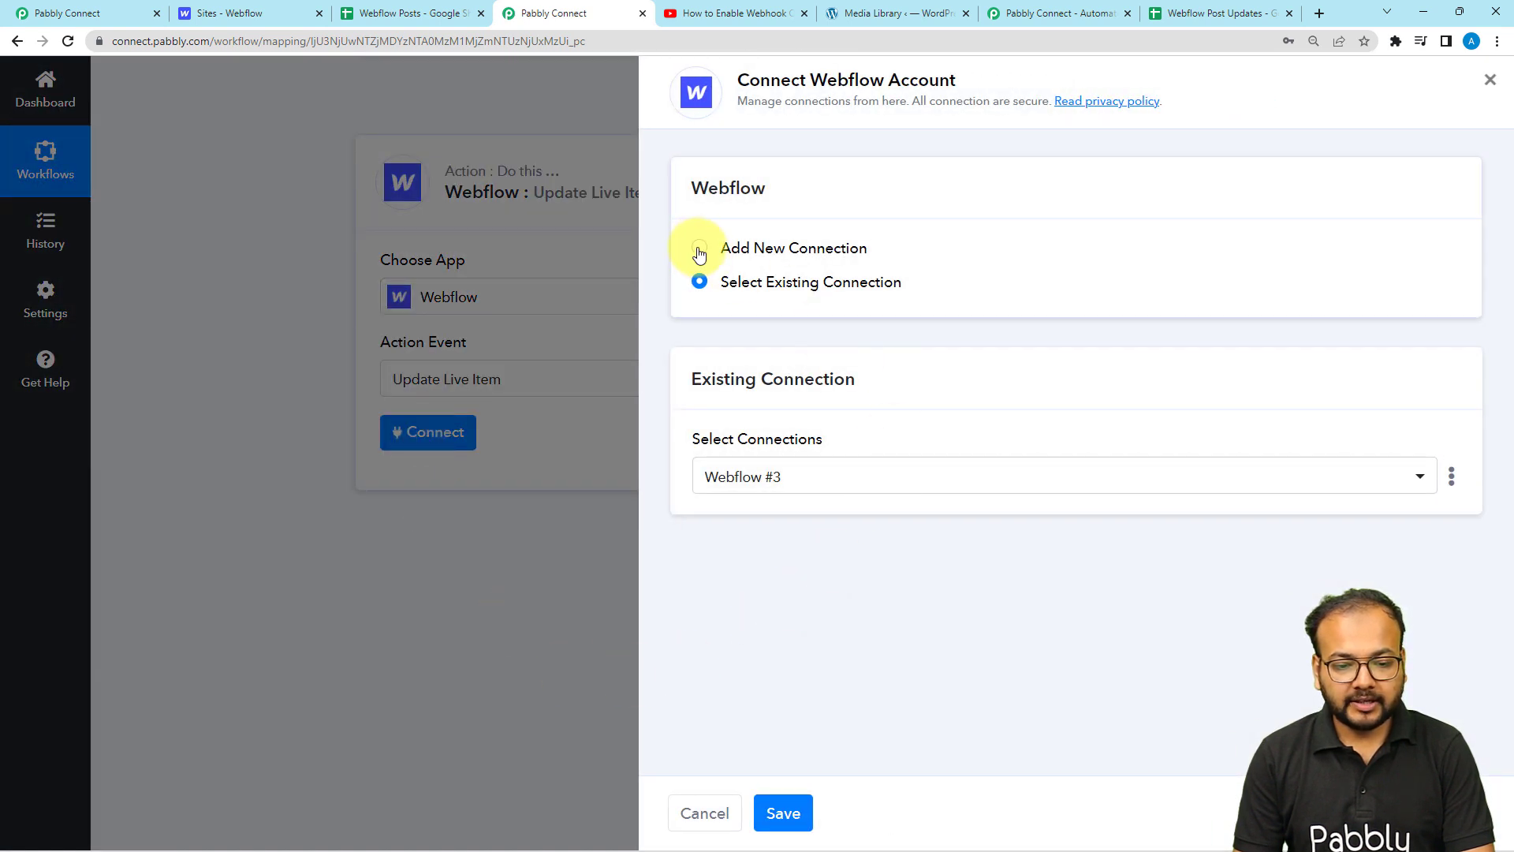
click(699, 253)
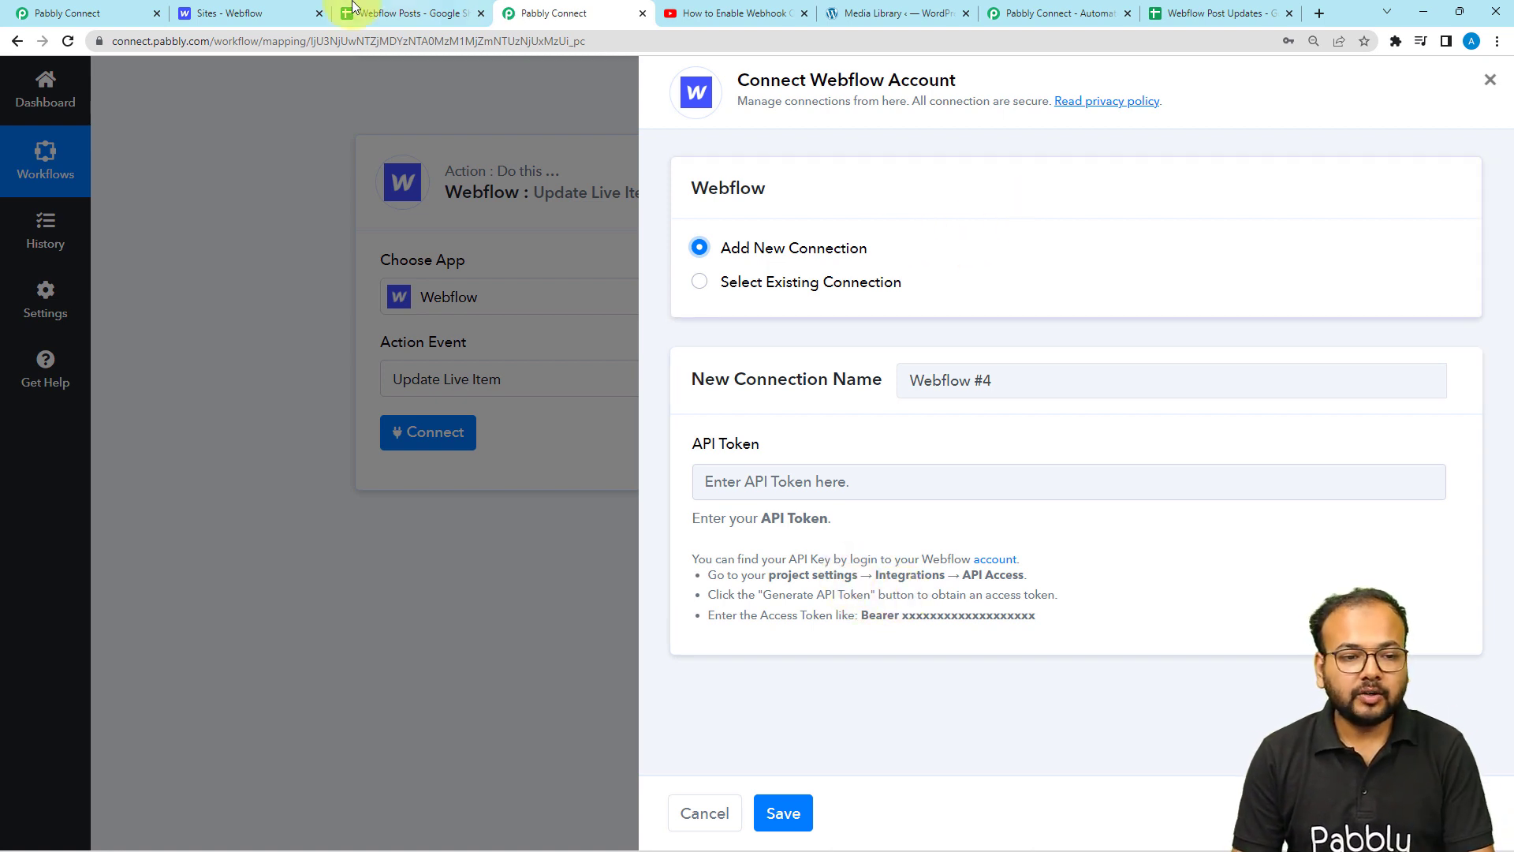
Switch to Webflow and open the integration settings of the Techno Institution site.
click(270, 11)
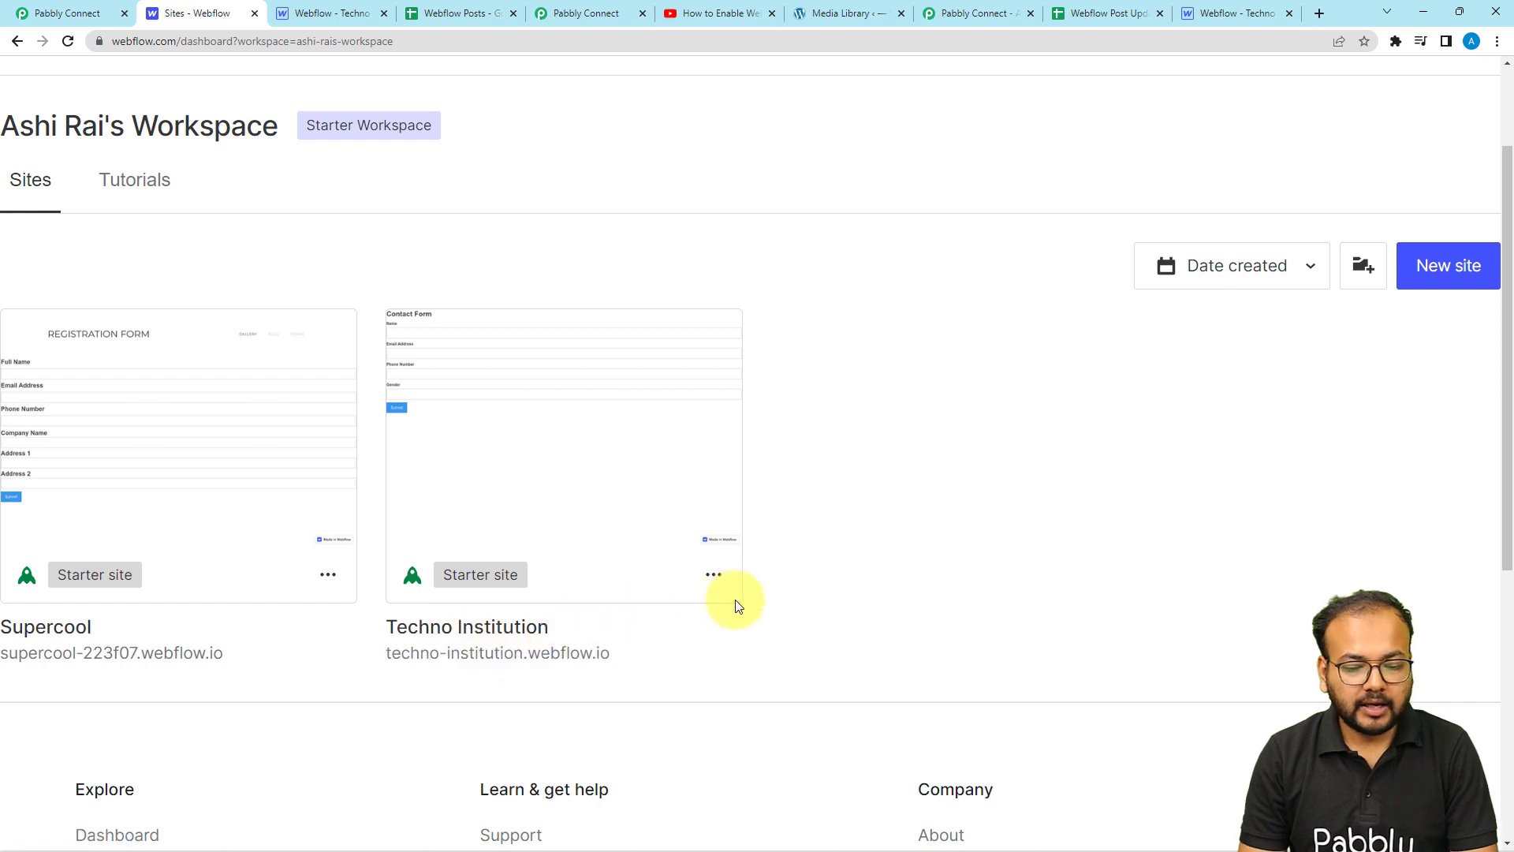
click(714, 585)
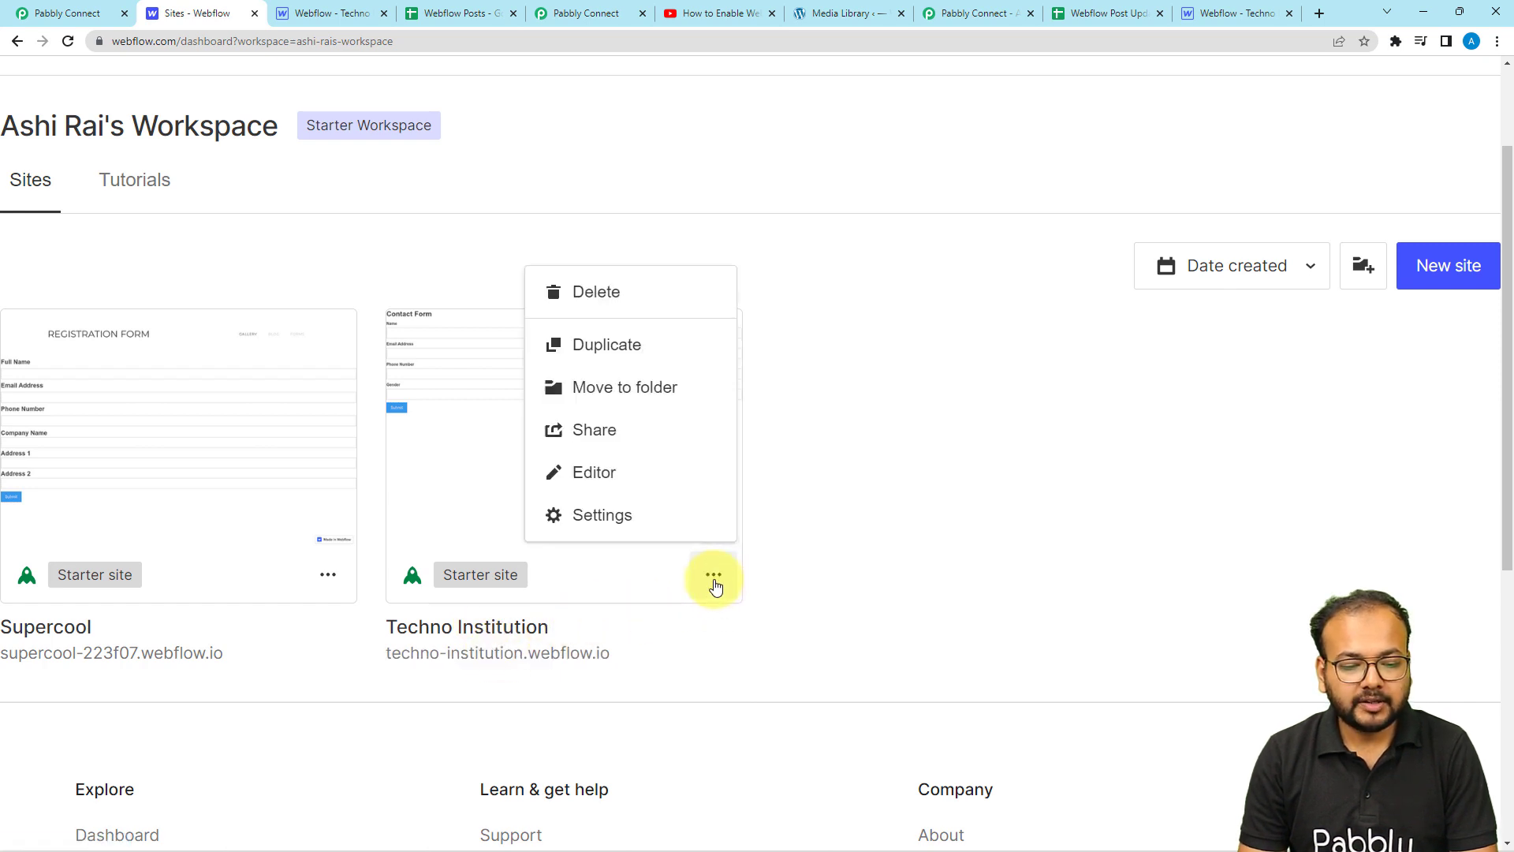
click(632, 516)
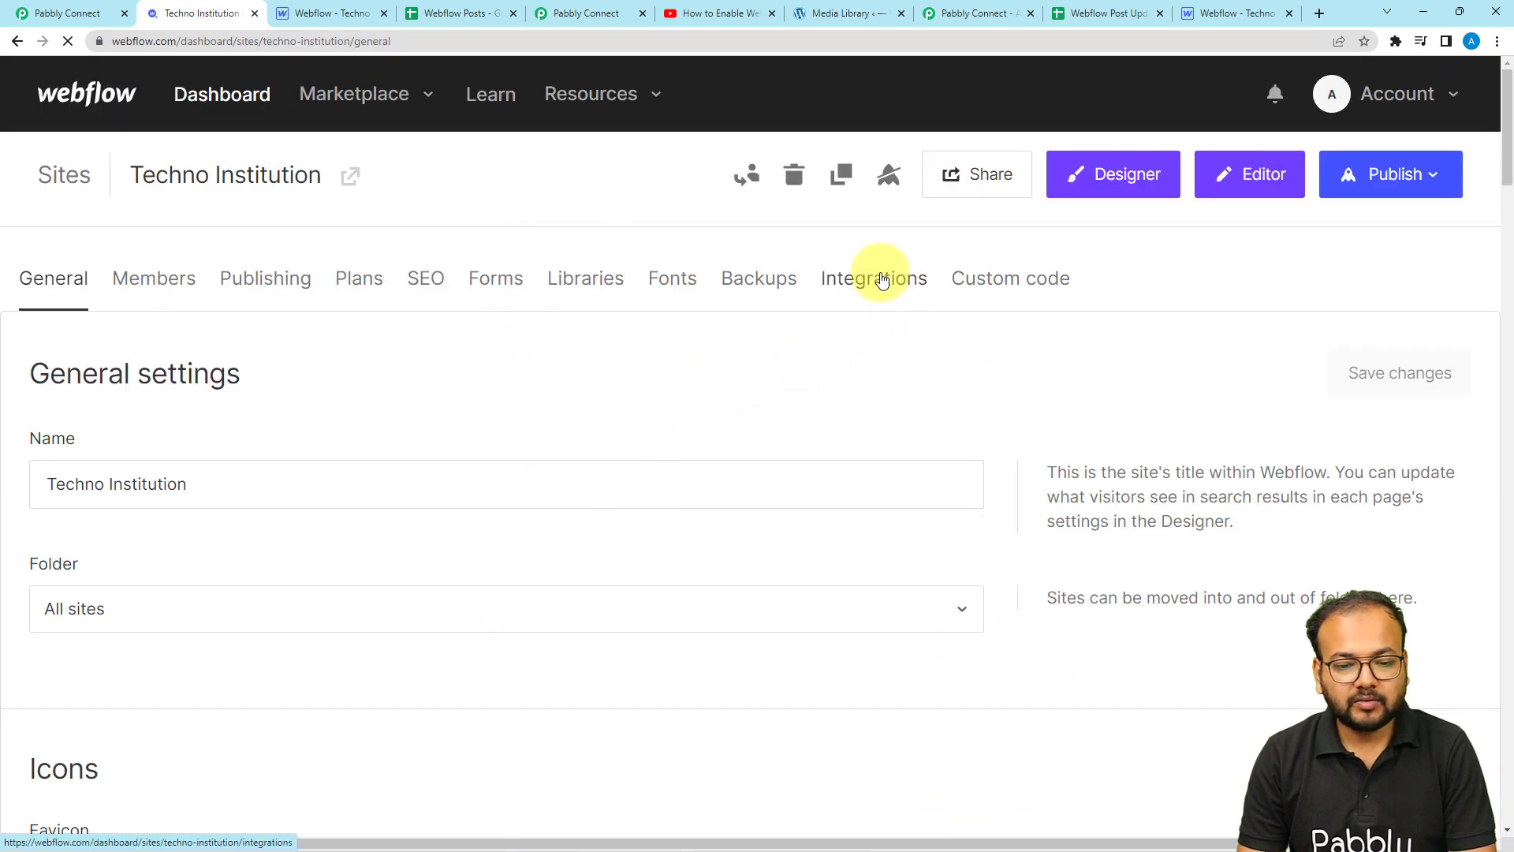
click(854, 284)
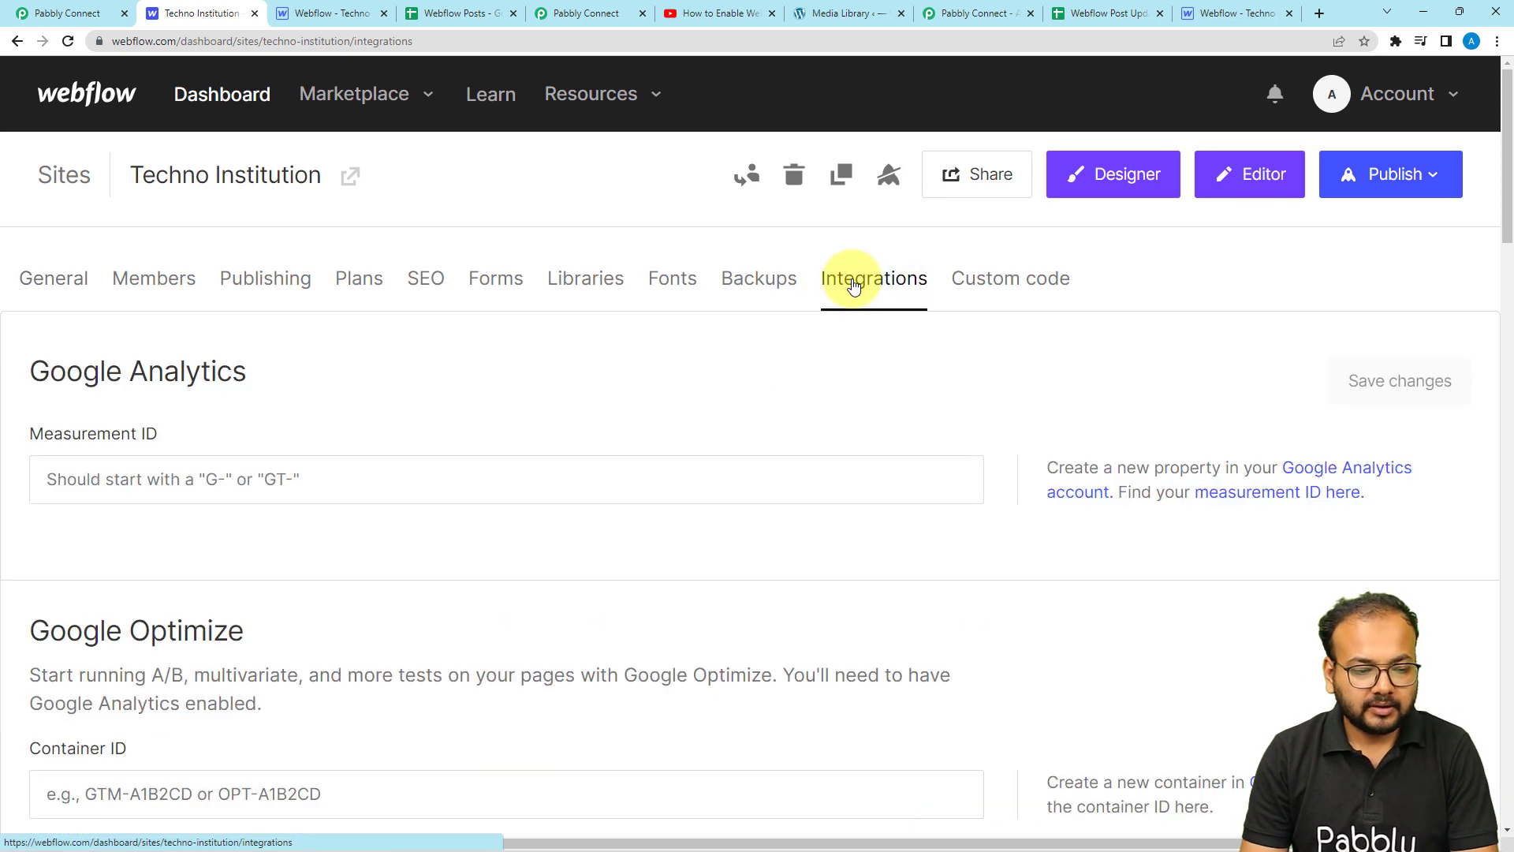
Generate a new API token for the Techno Institution site and copy it.
scroll(473, 475, down, 2)
scroll(473, 476, down, 10)
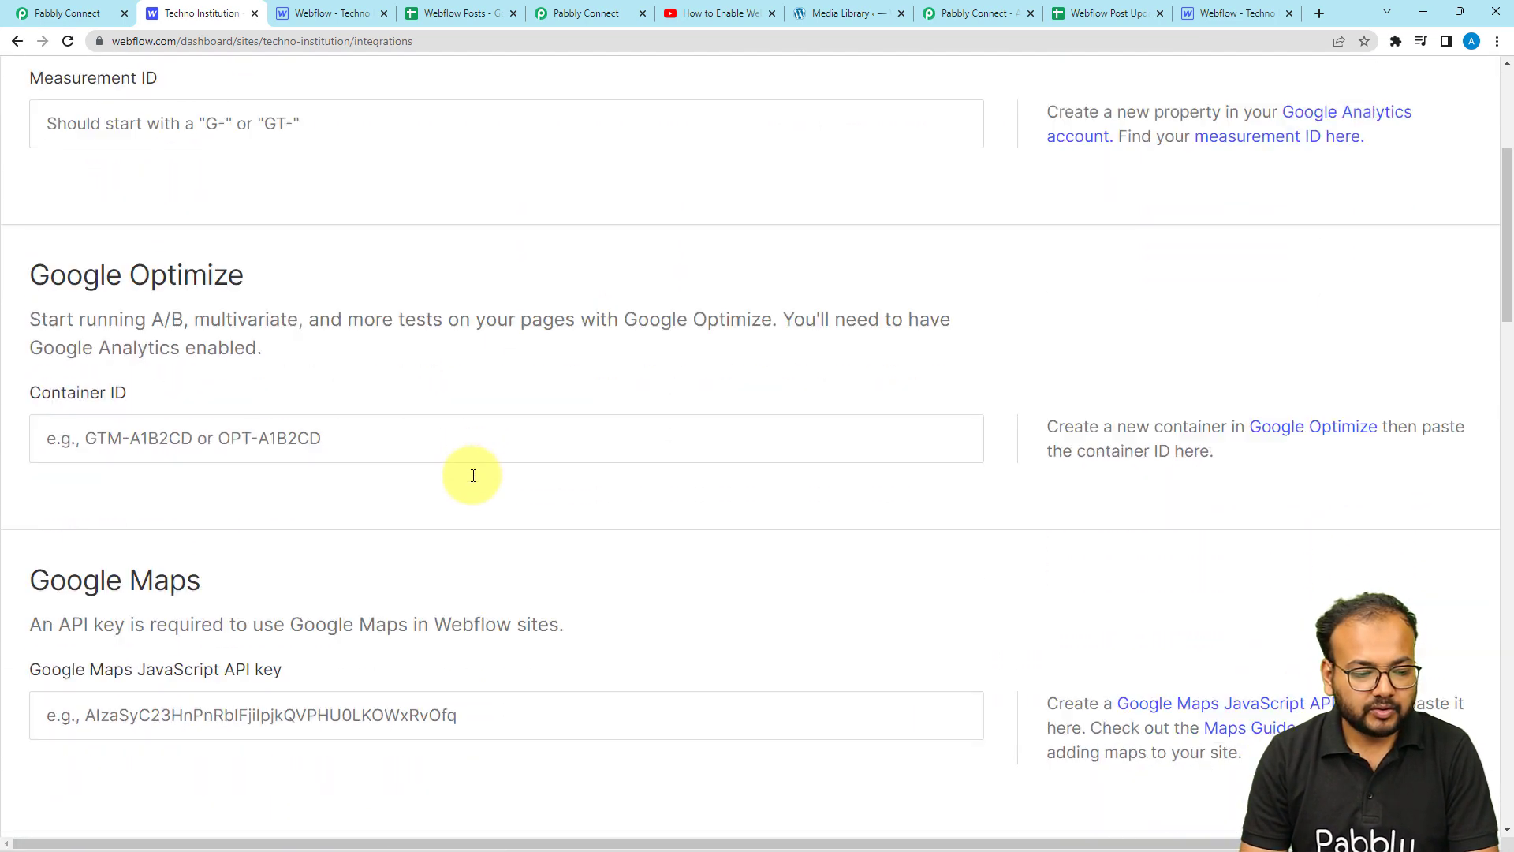
scroll(473, 477, down, 3)
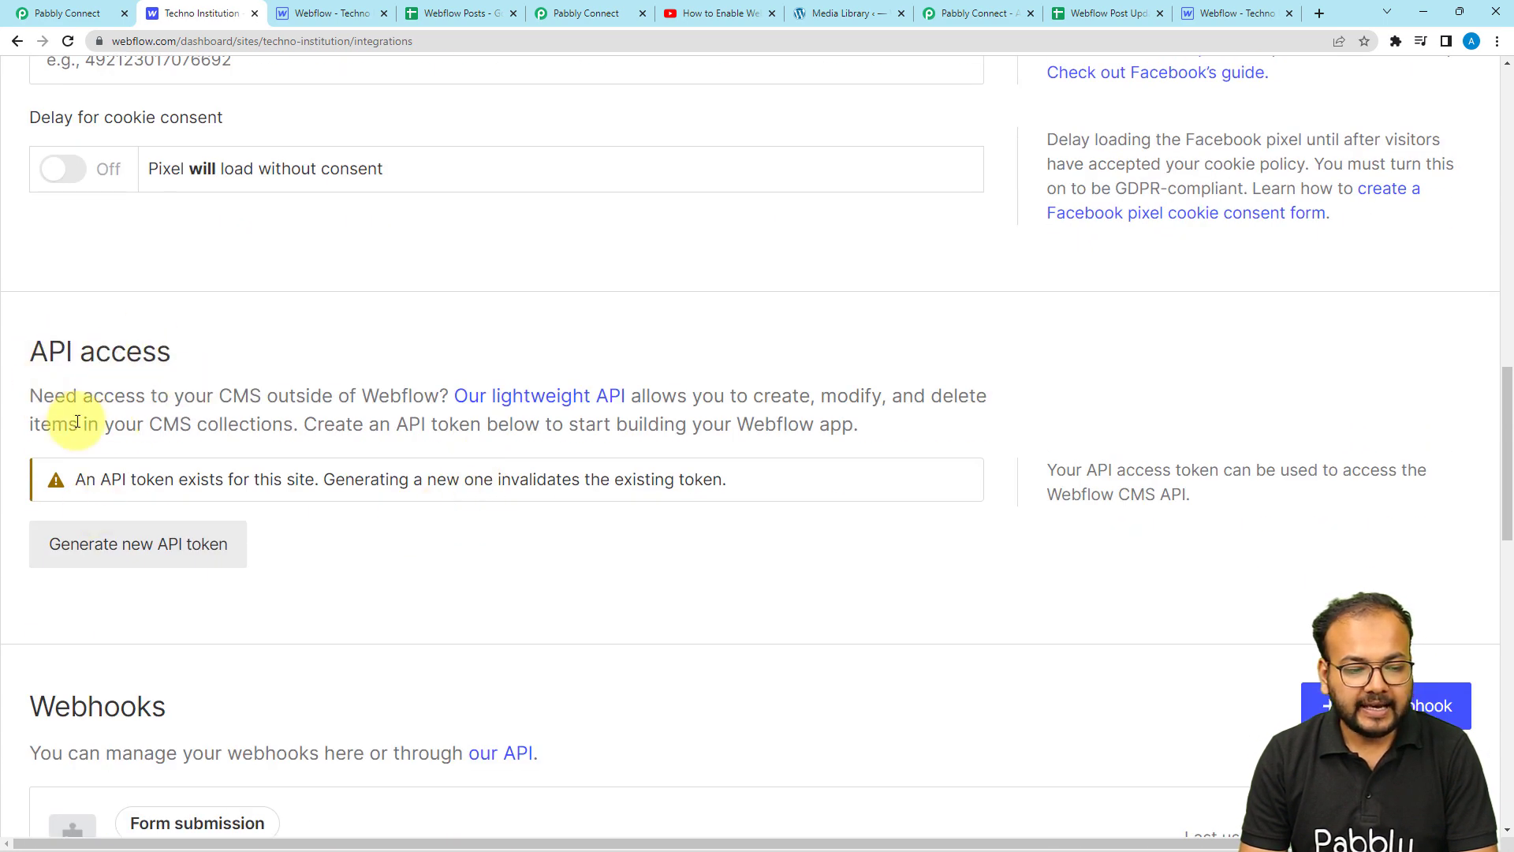
click(177, 559)
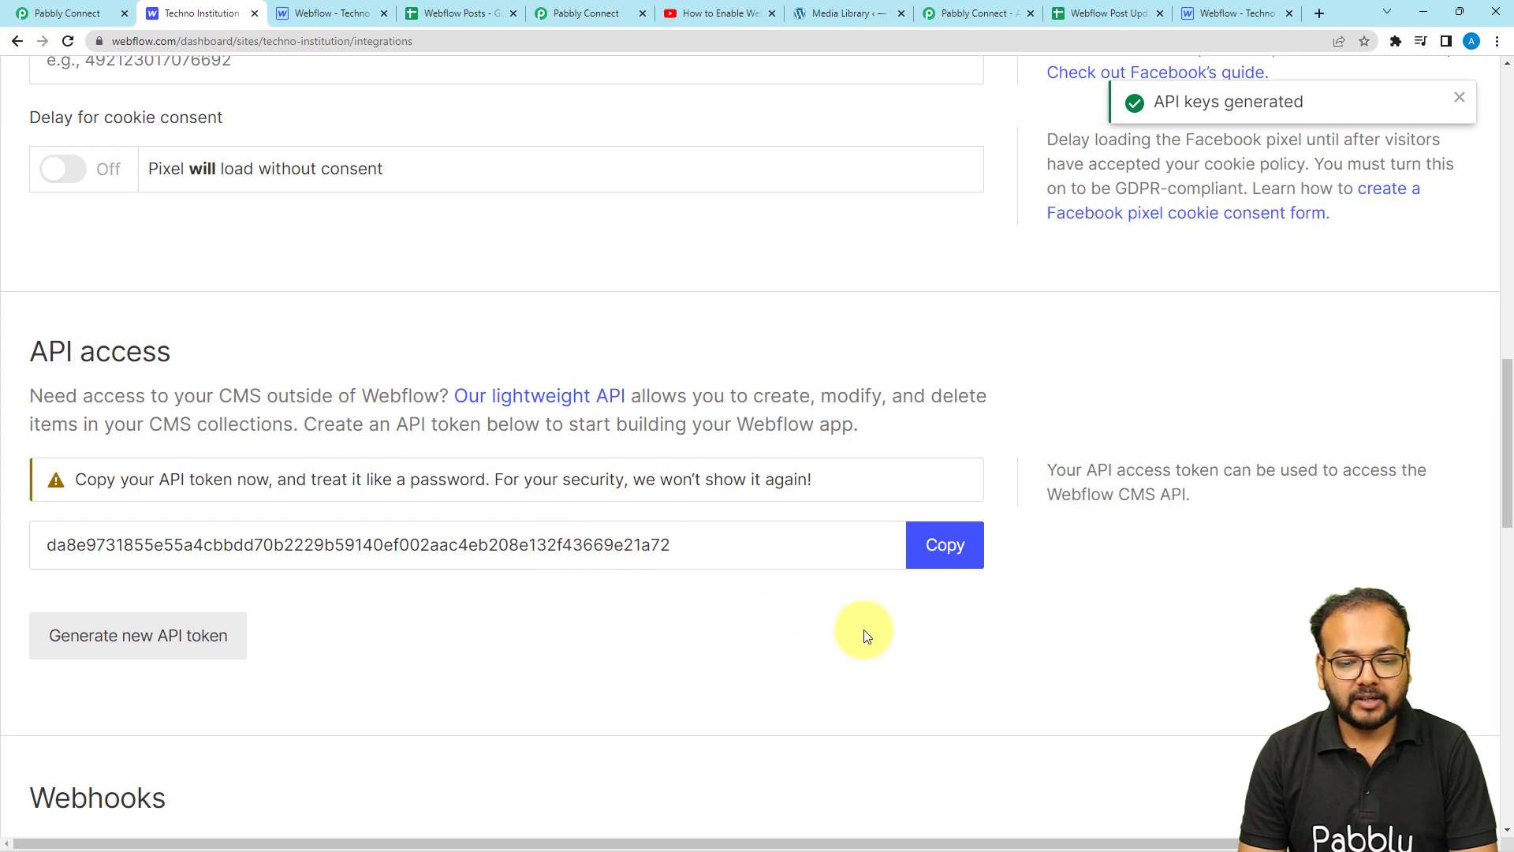
click(950, 555)
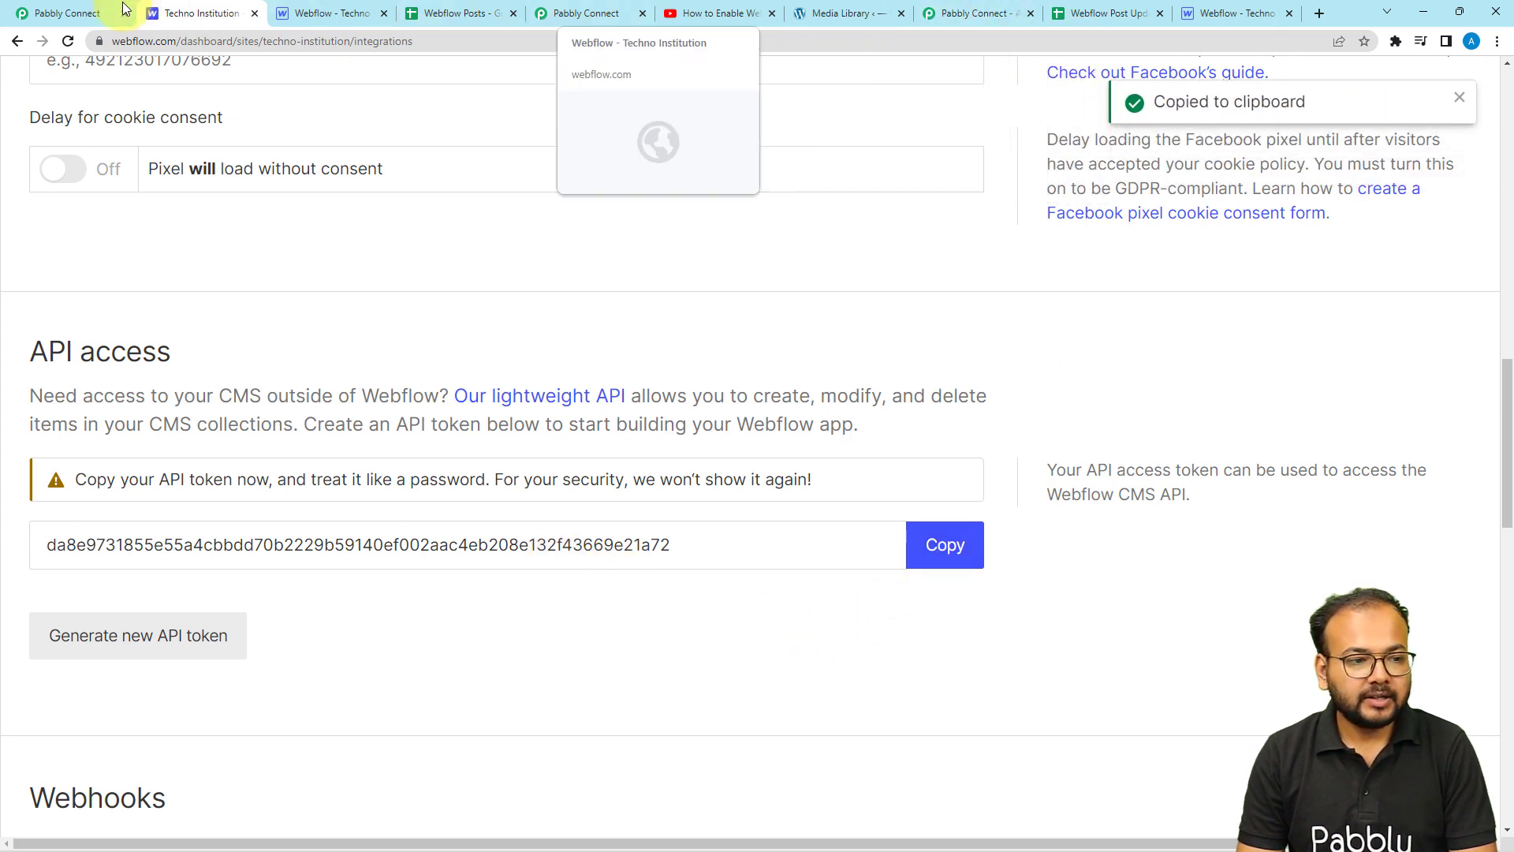
Back in Pabbly Connect, paste the API token into the new Webflow connection, prefix it with "Bearer " and save the connection.
click(35, 12)
scroll(281, 301, up, 1)
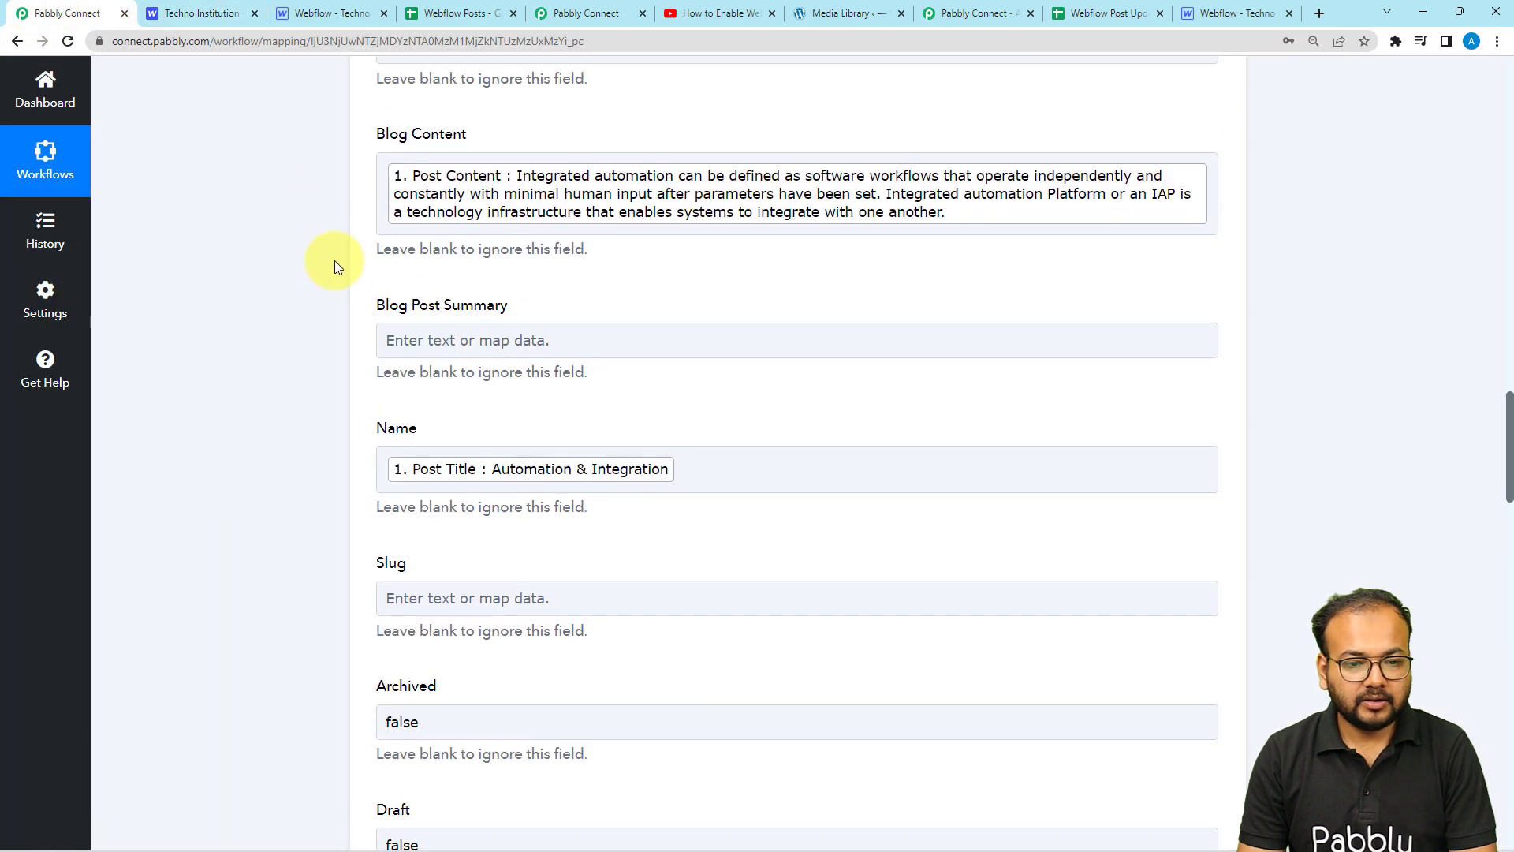
click(563, 14)
click(825, 481)
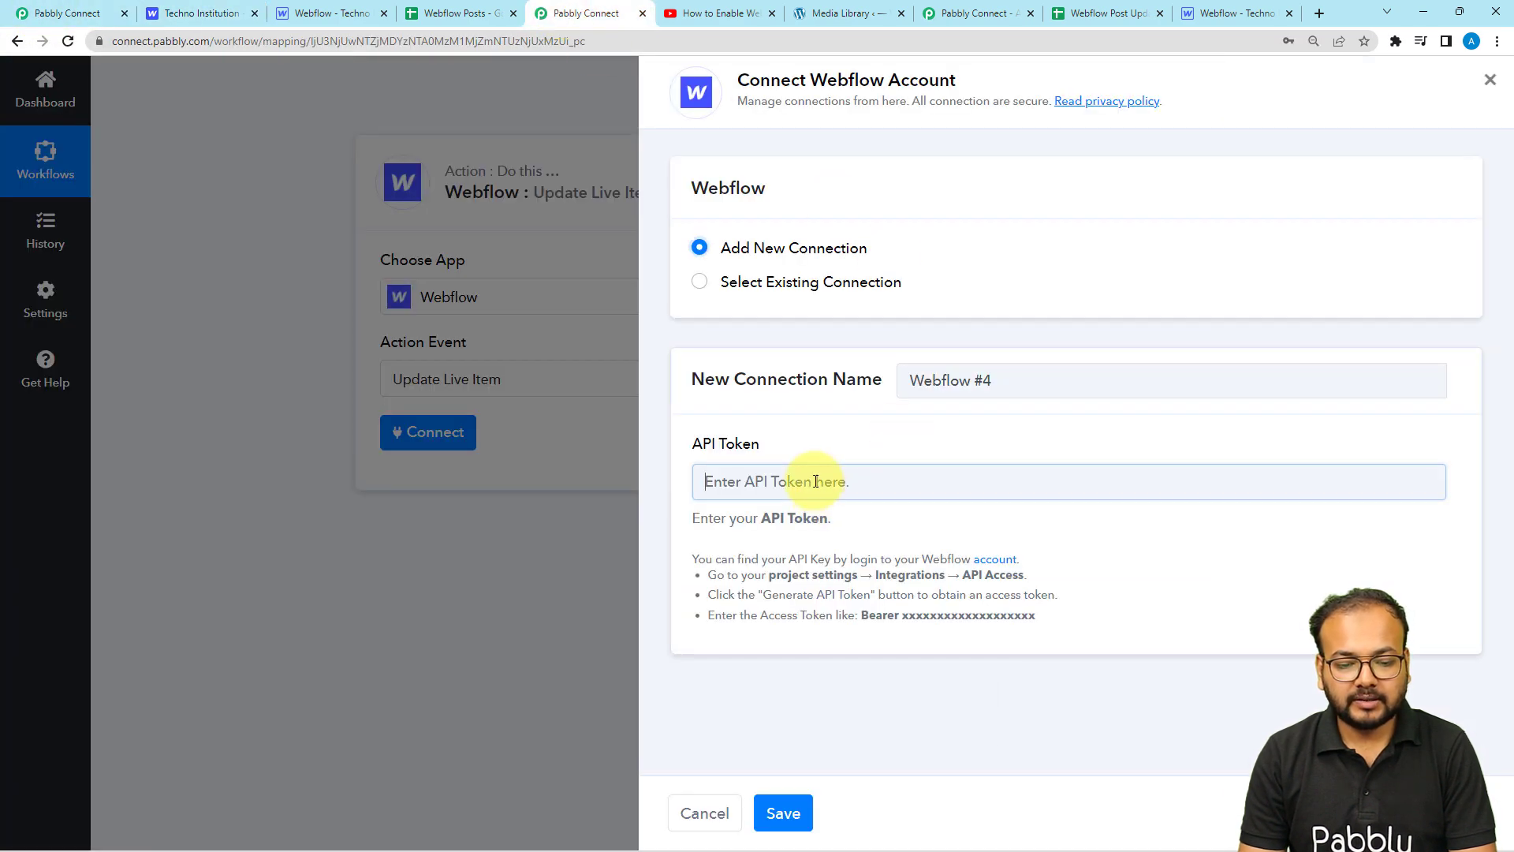
right_click(815, 483)
click(860, 611)
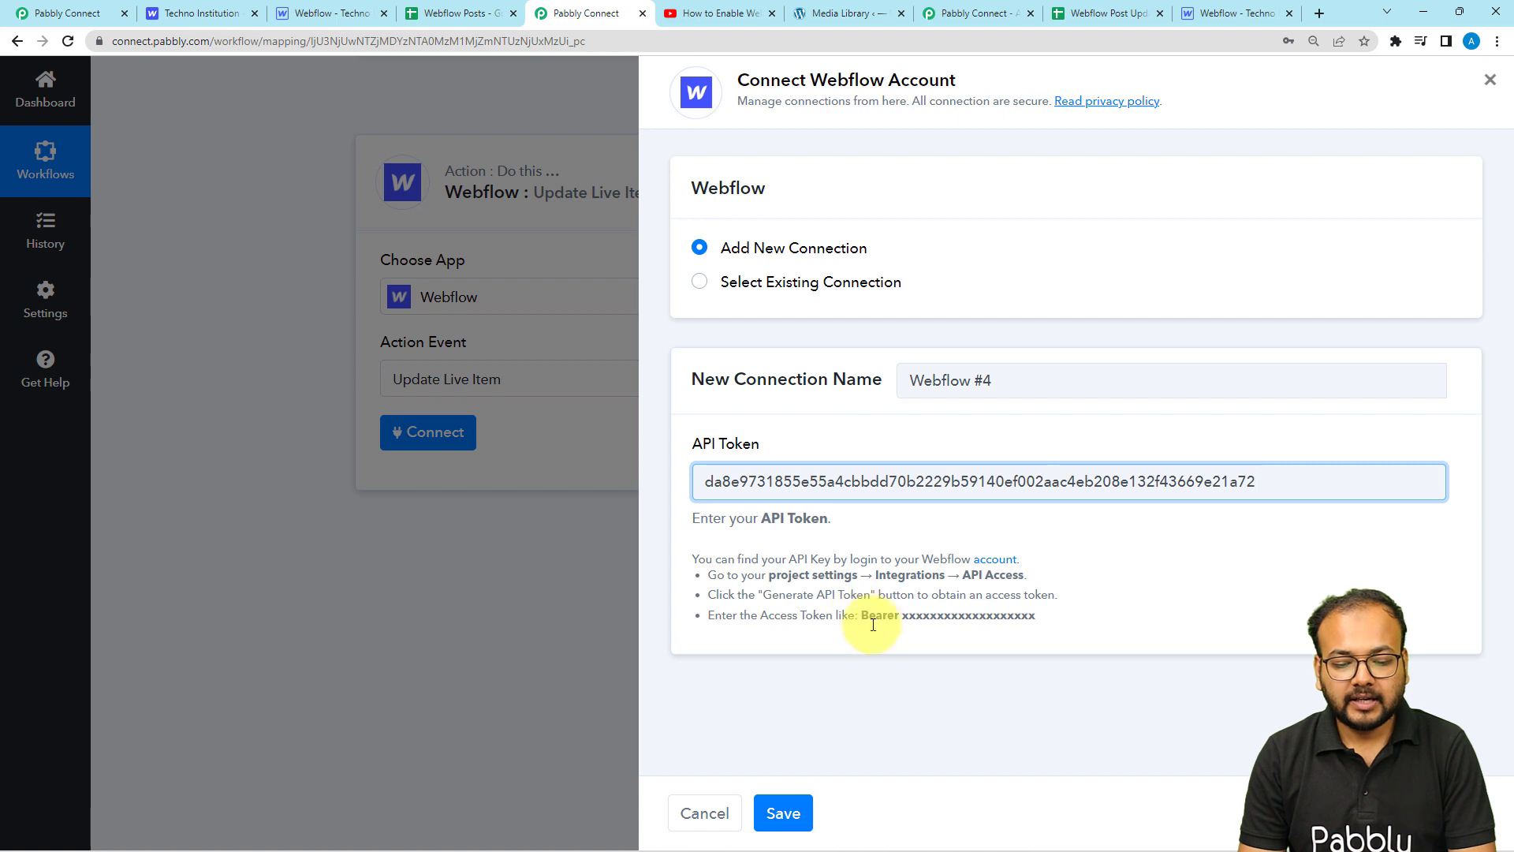
drag(862, 616, 999, 622)
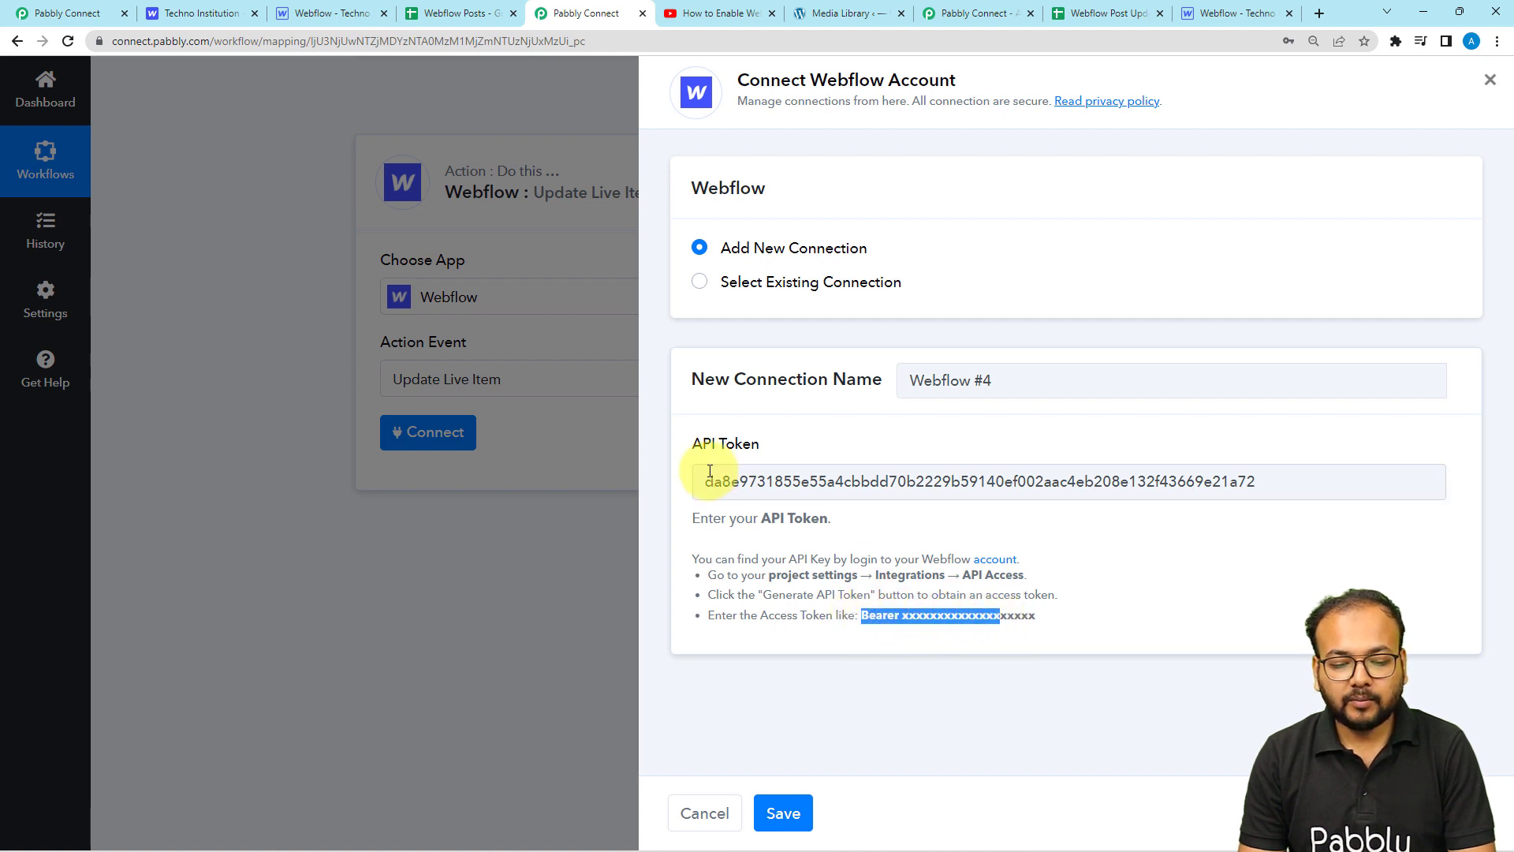
click(862, 612)
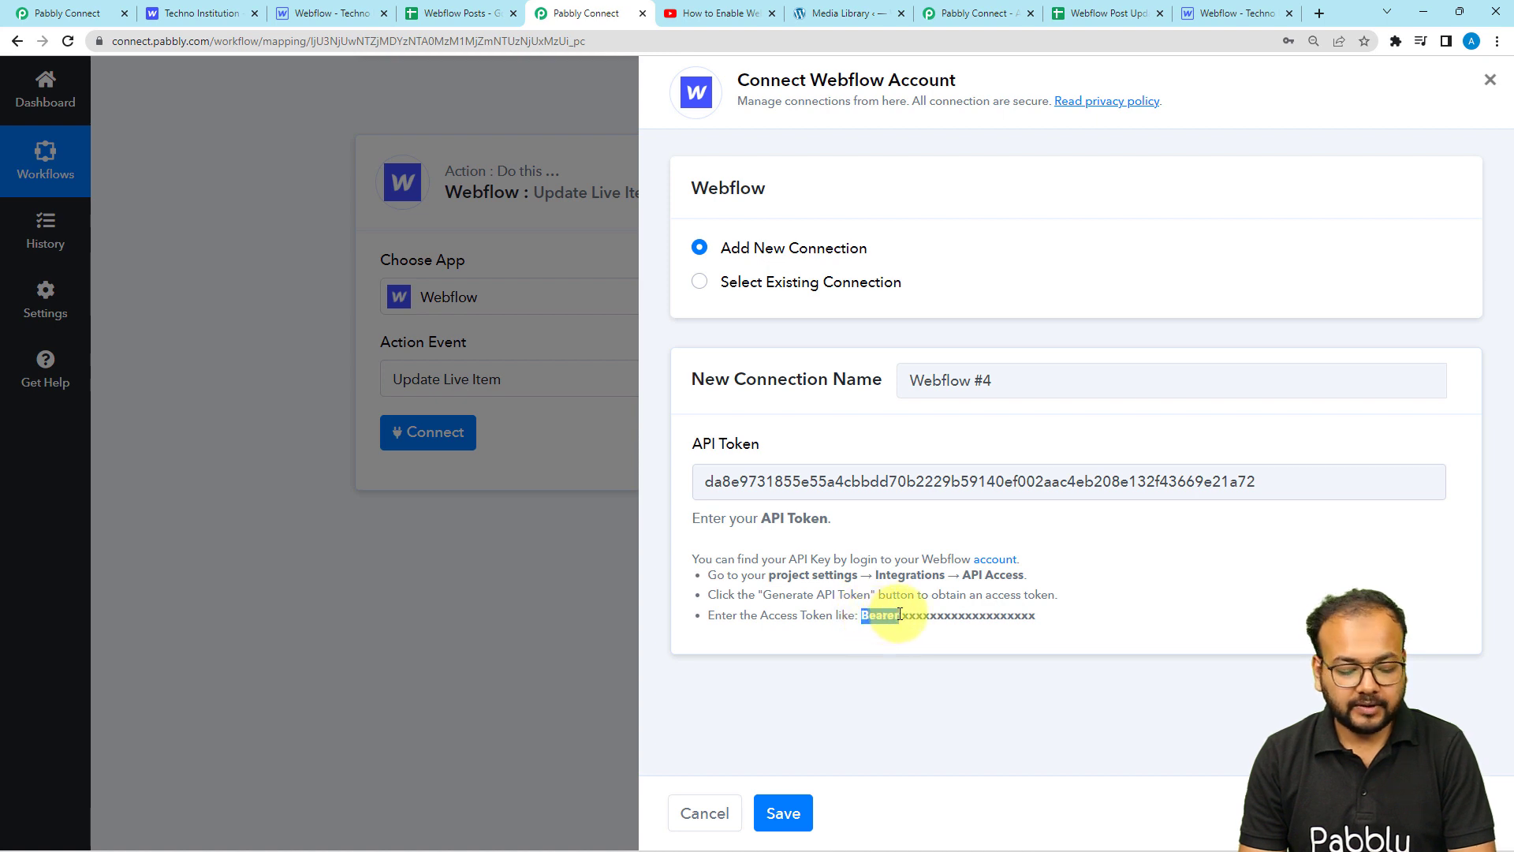
click(706, 483)
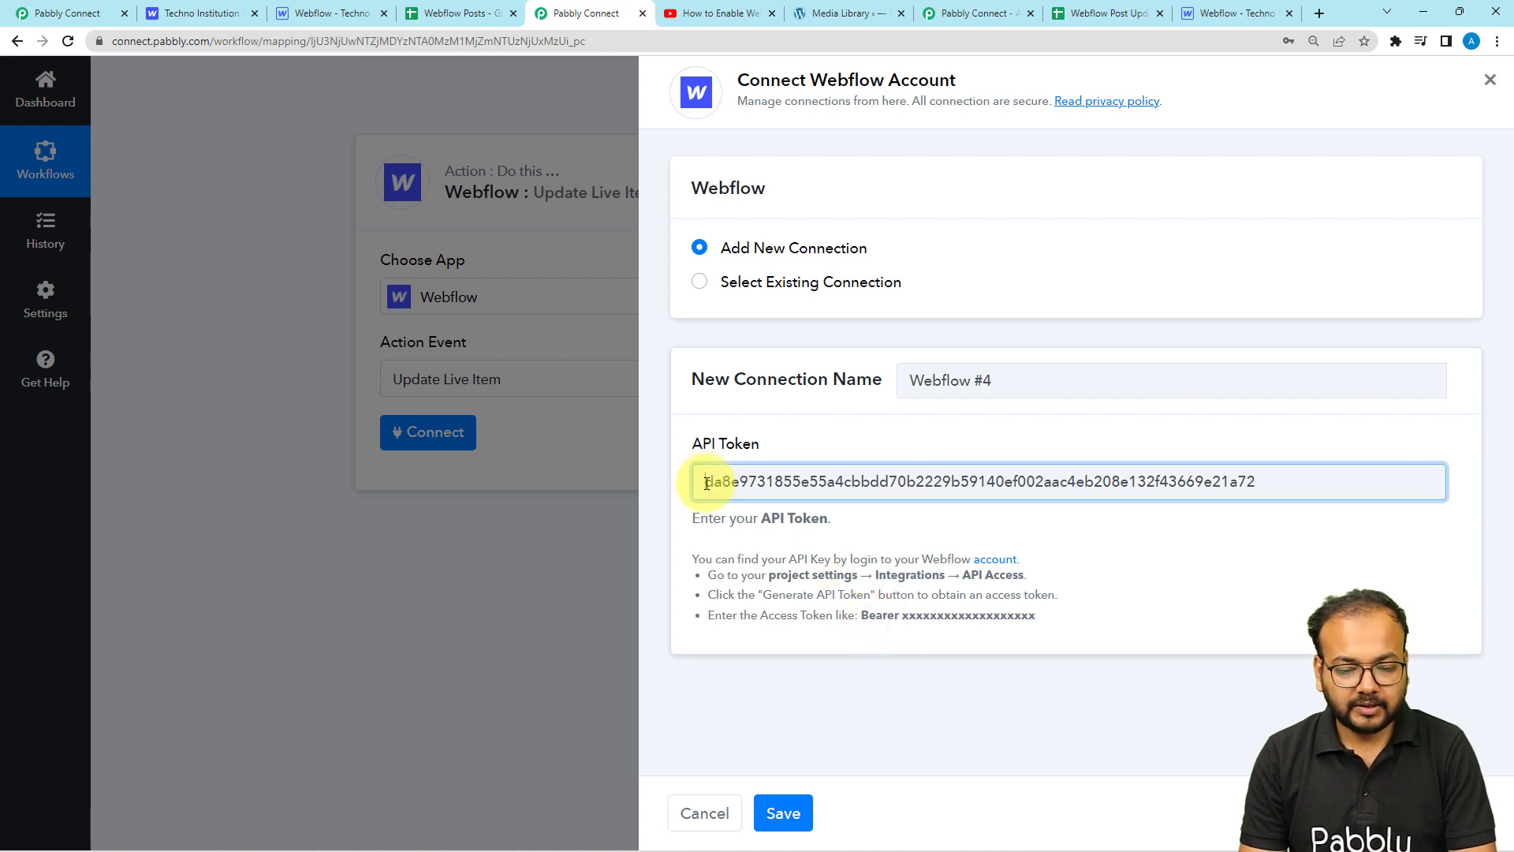
text(Bearer)
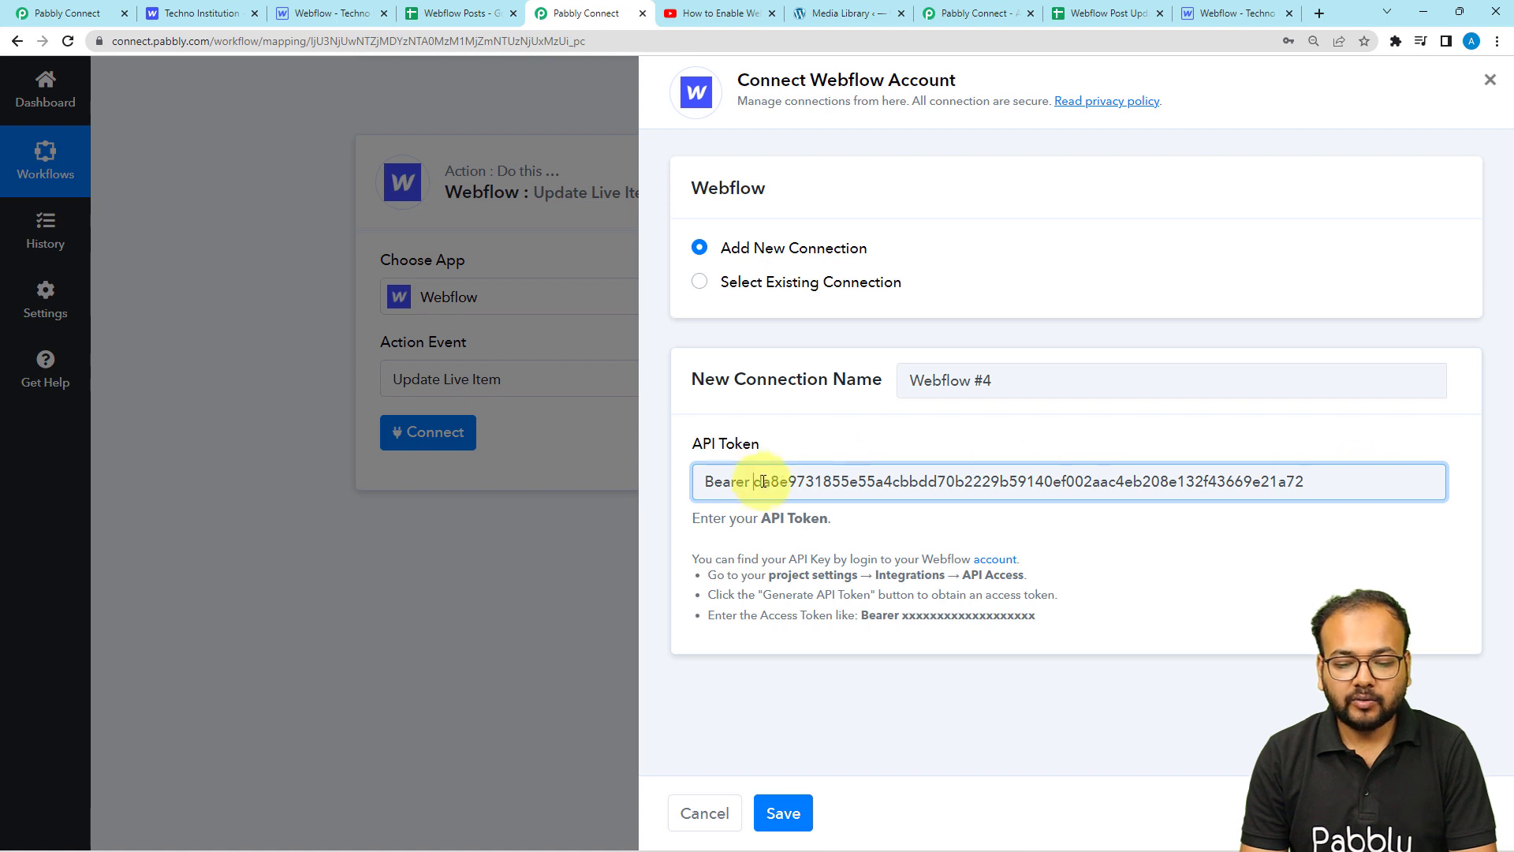
click(805, 792)
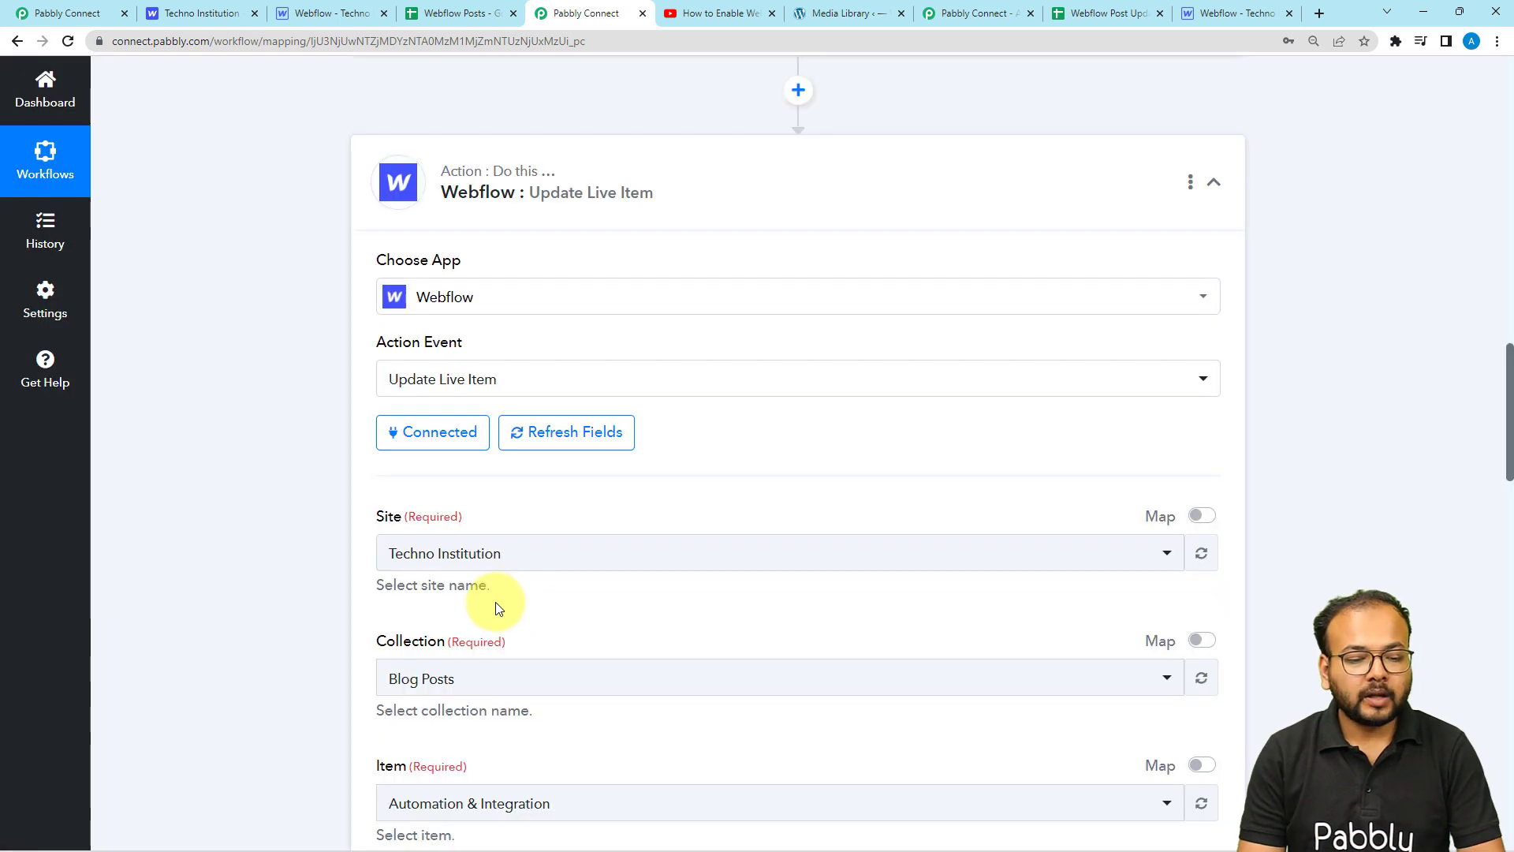
Keep Techno Institution as the action's site and choose Blog Posts as its collection.
scroll(292, 490, down, 3)
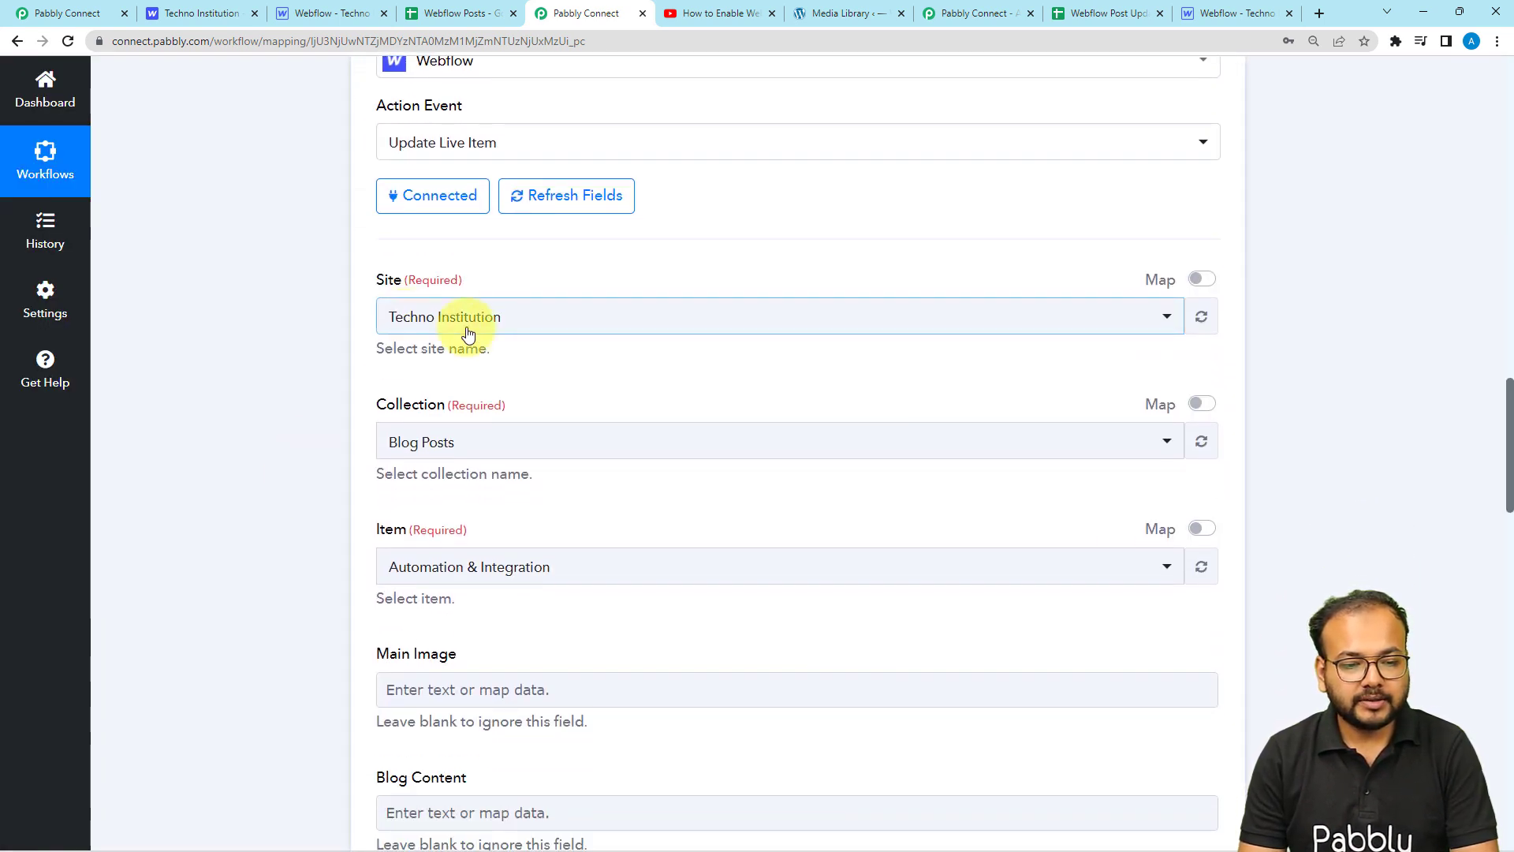
click(507, 329)
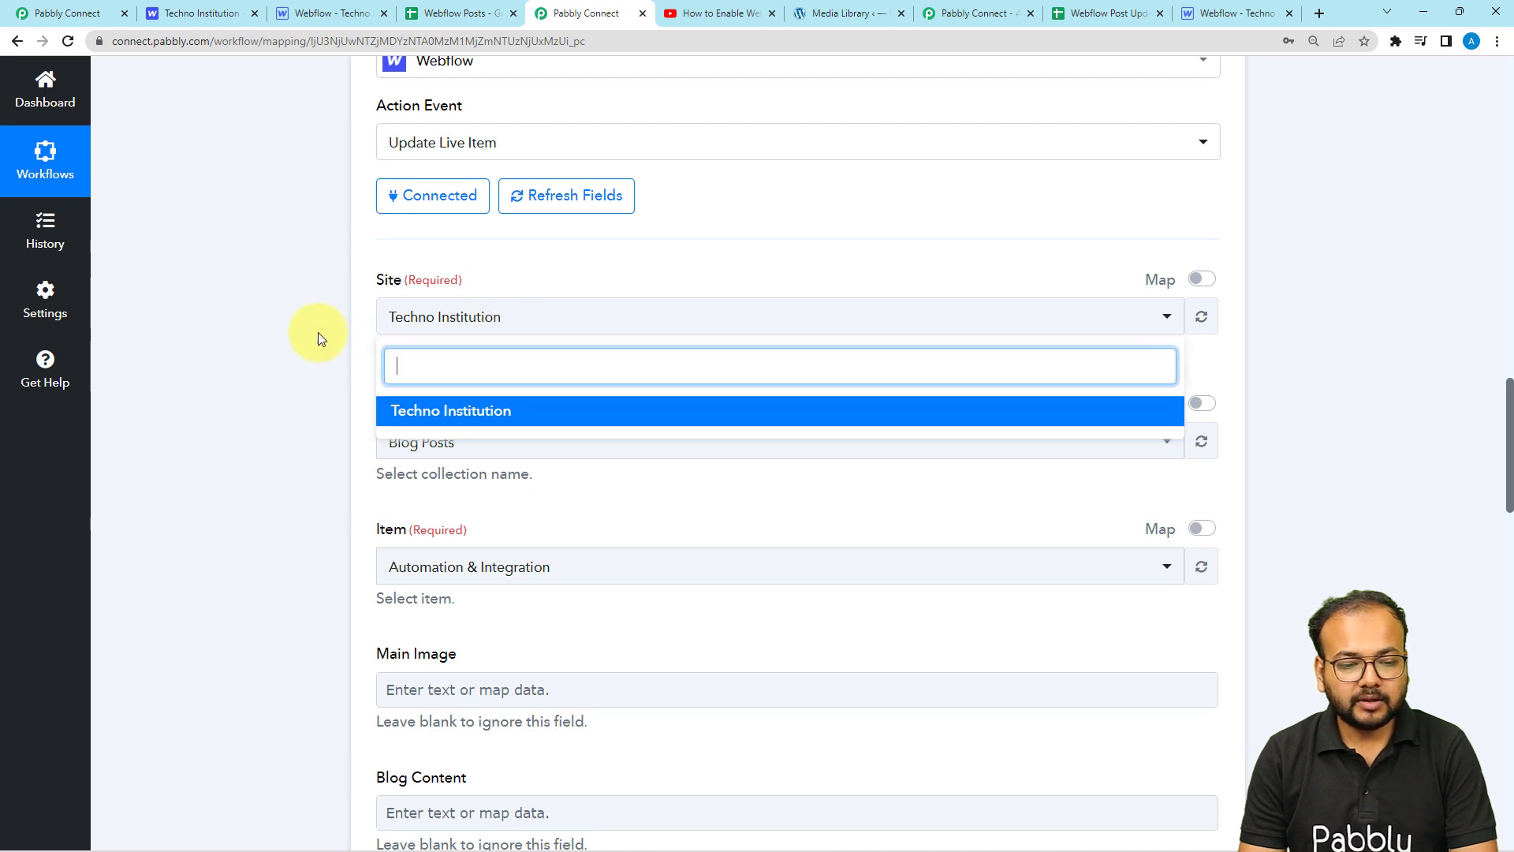
click(504, 333)
click(504, 338)
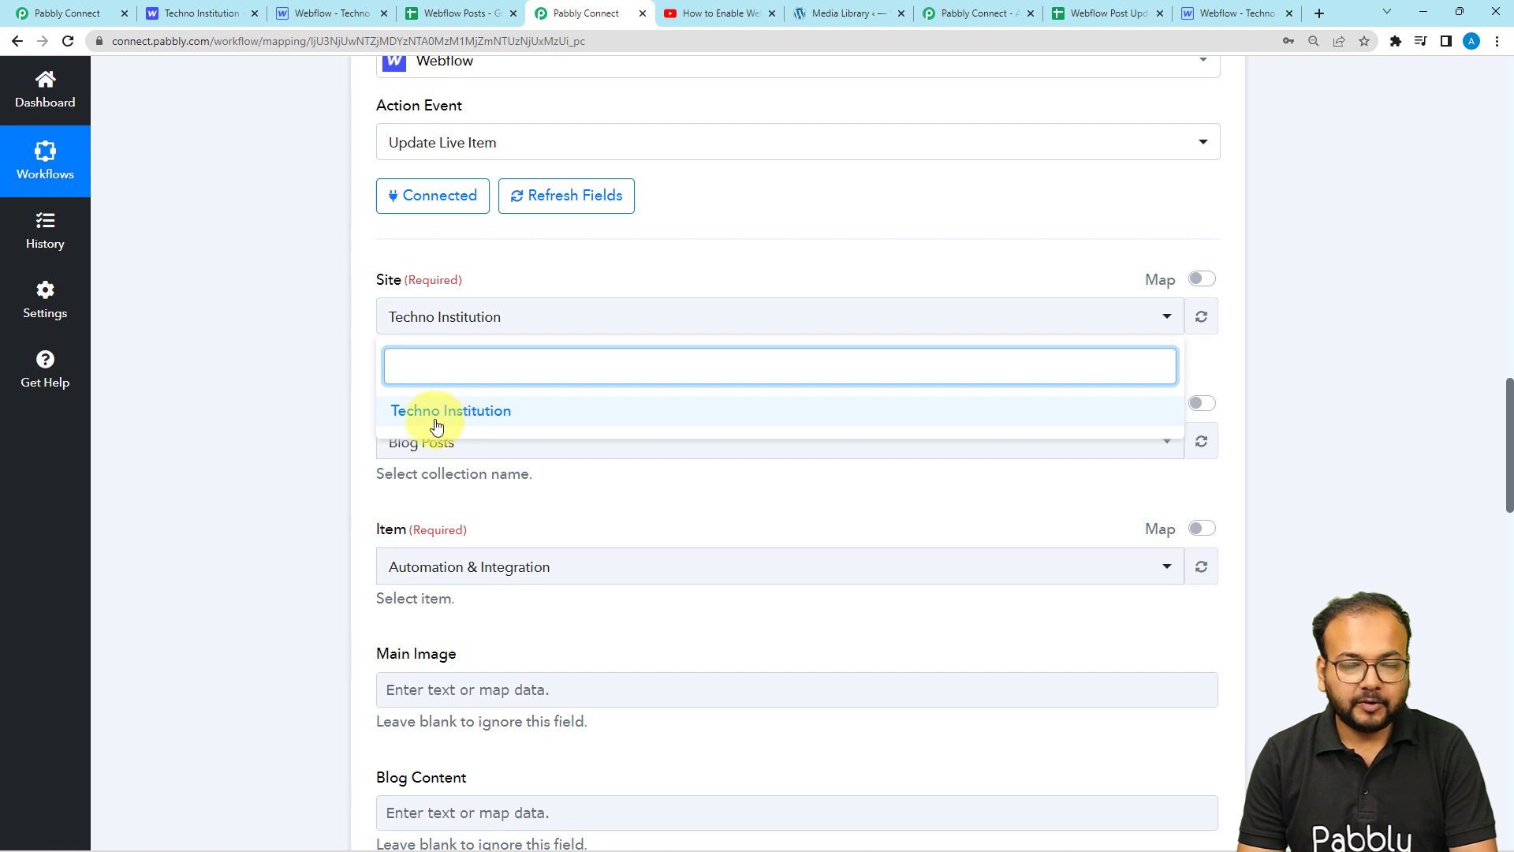
click(278, 349)
scroll(281, 349, down, 3)
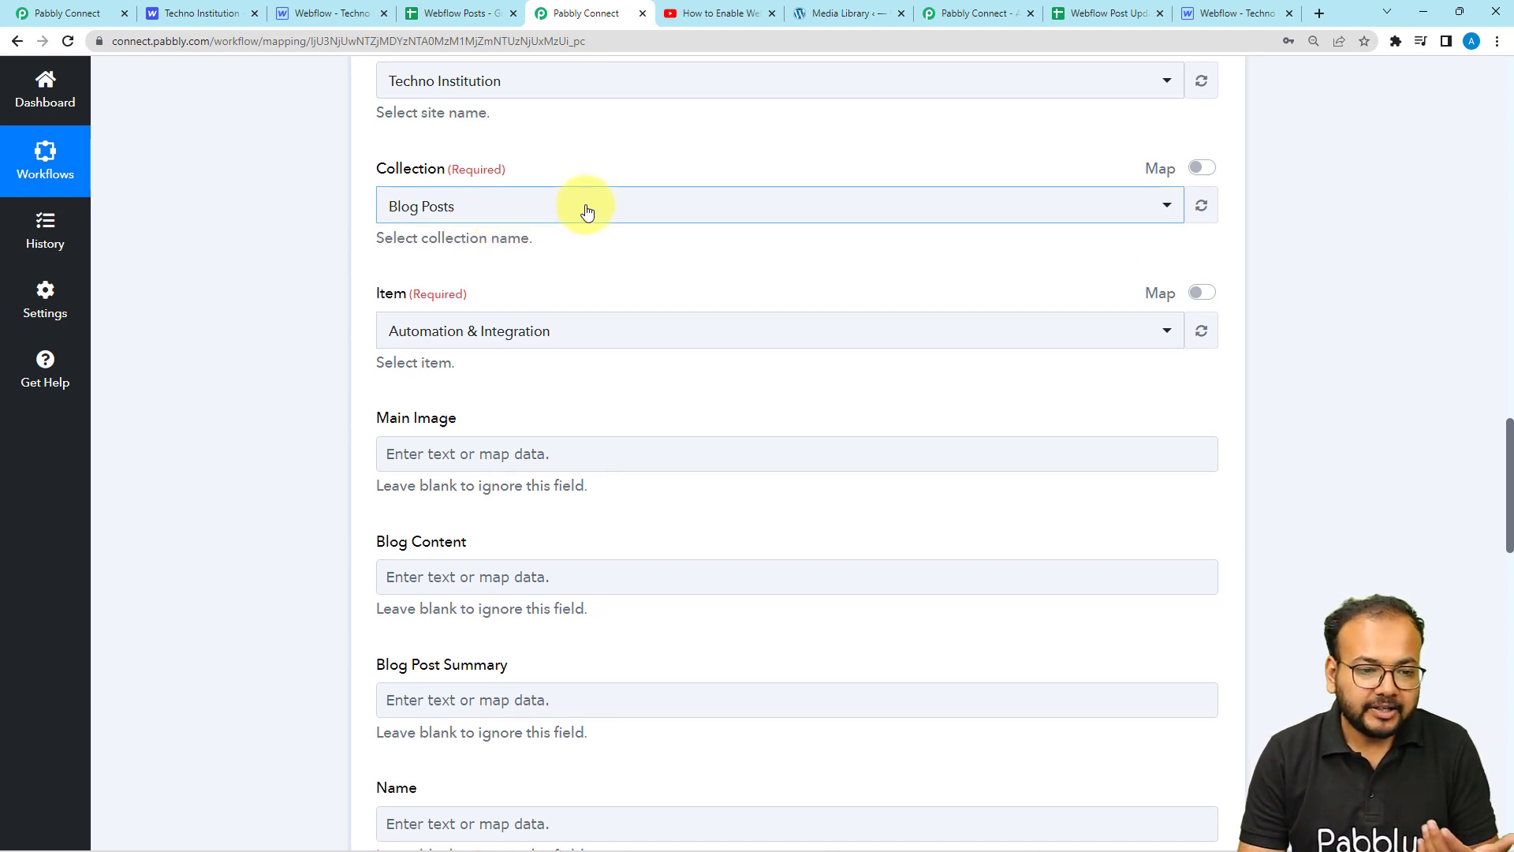
scroll(584, 211, up, 2)
click(559, 386)
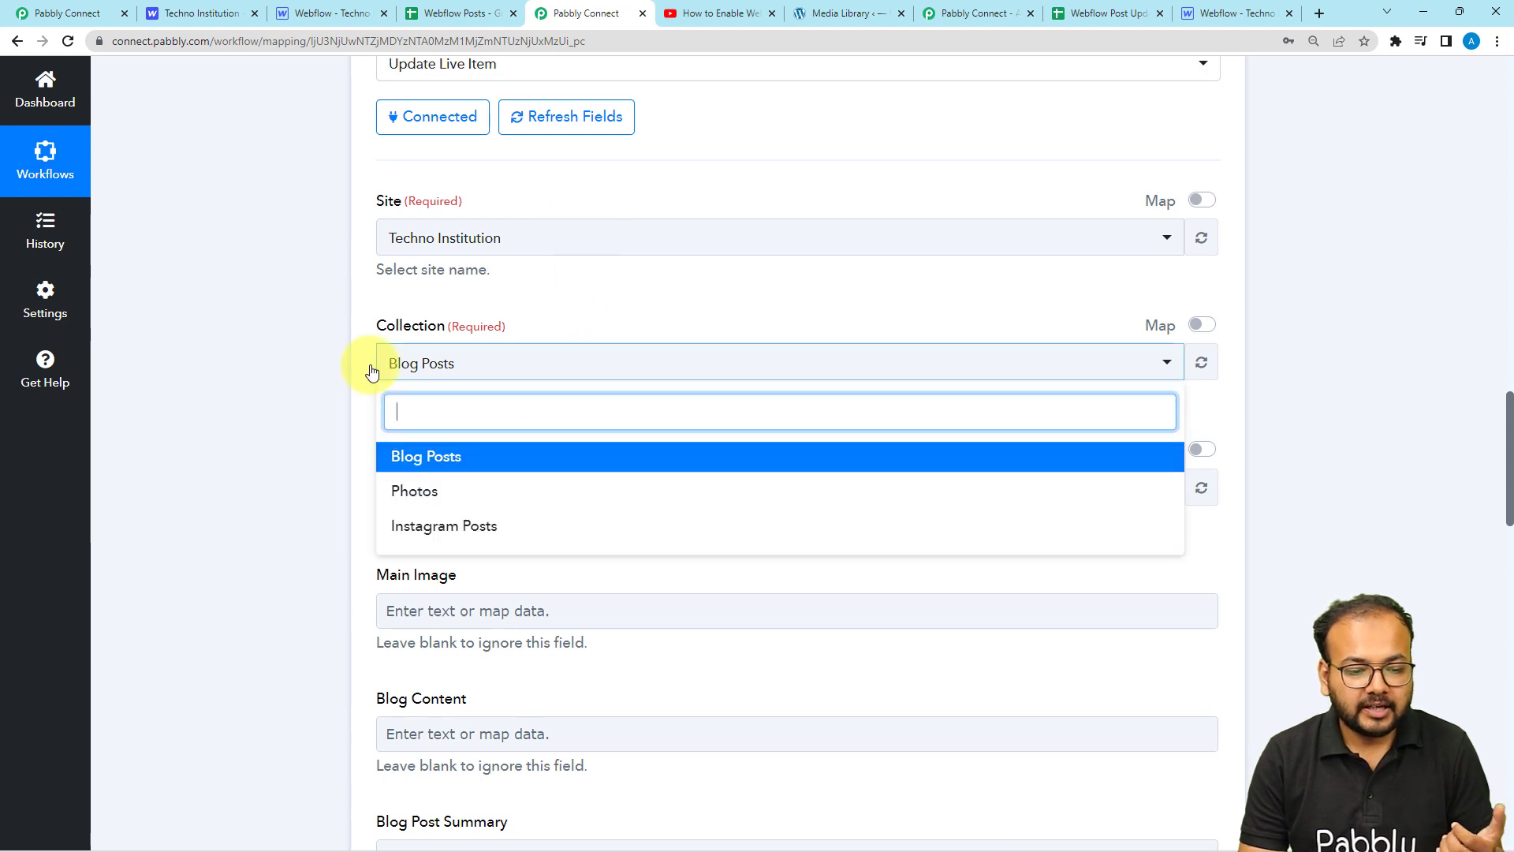
click(313, 369)
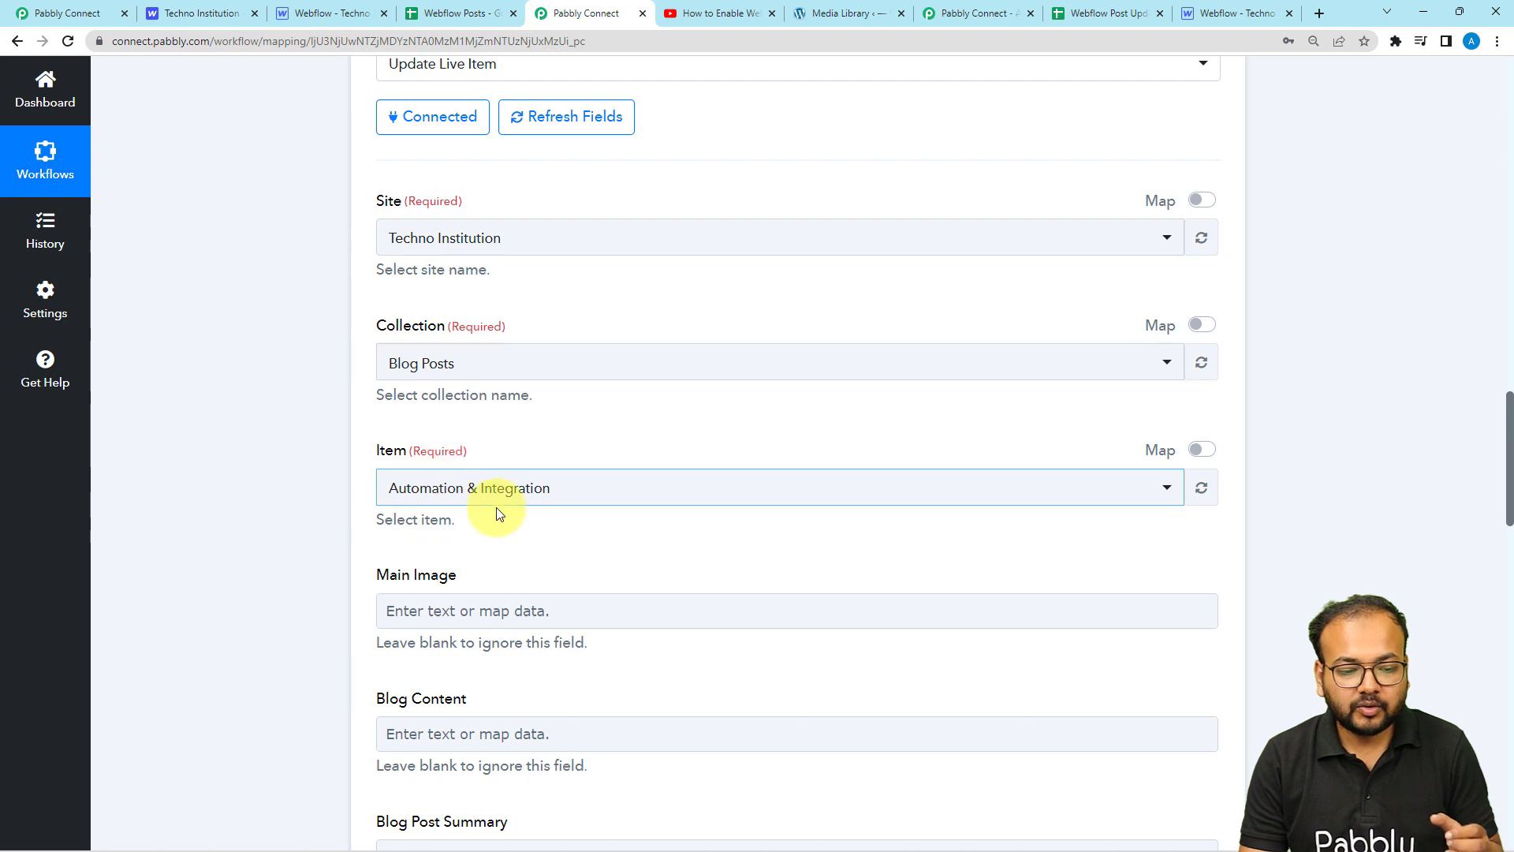
click(500, 365)
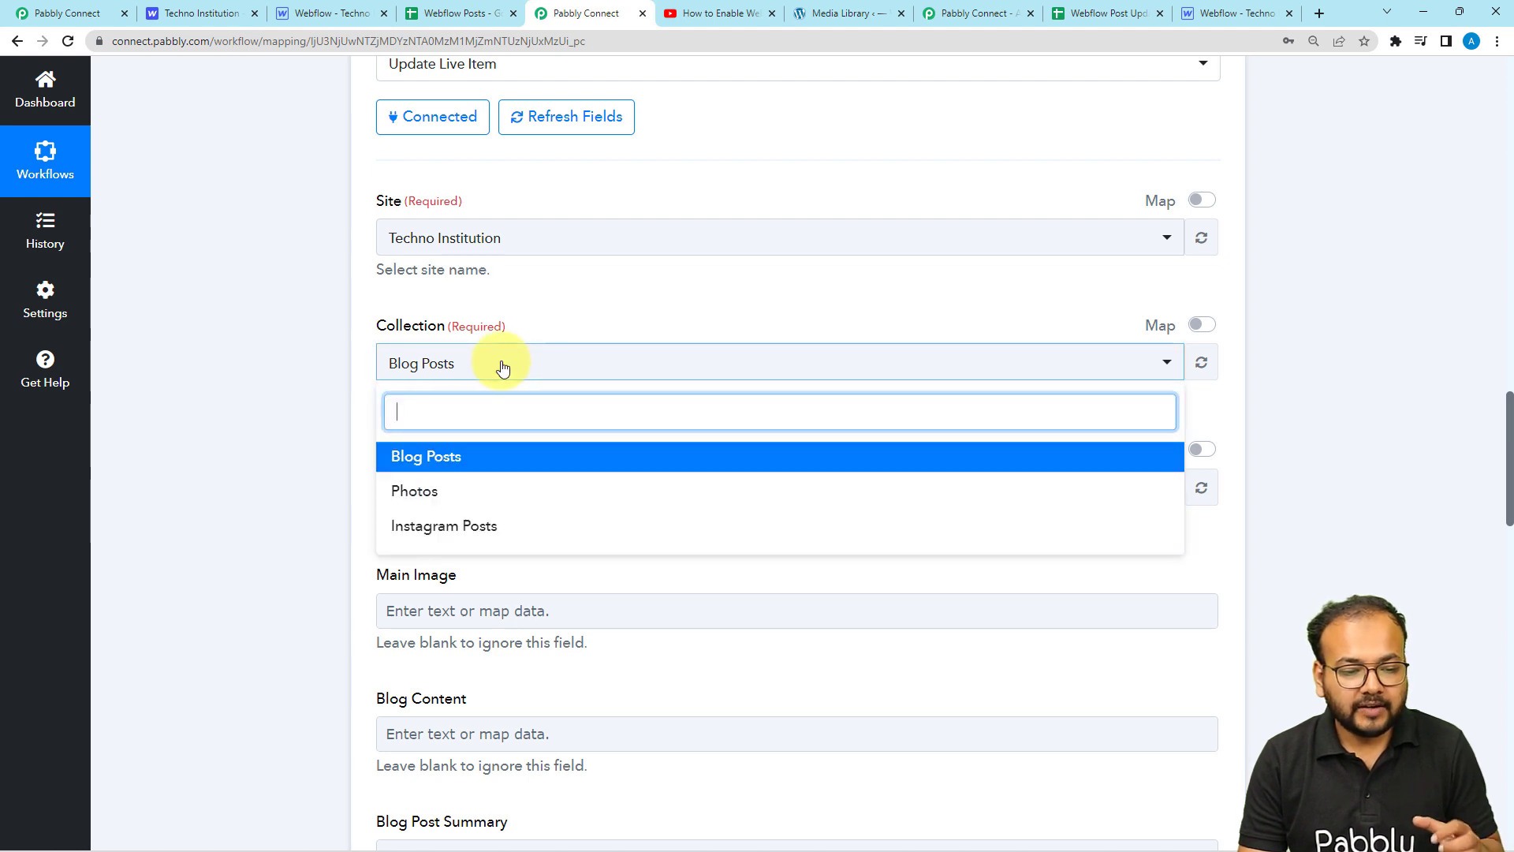
click(435, 457)
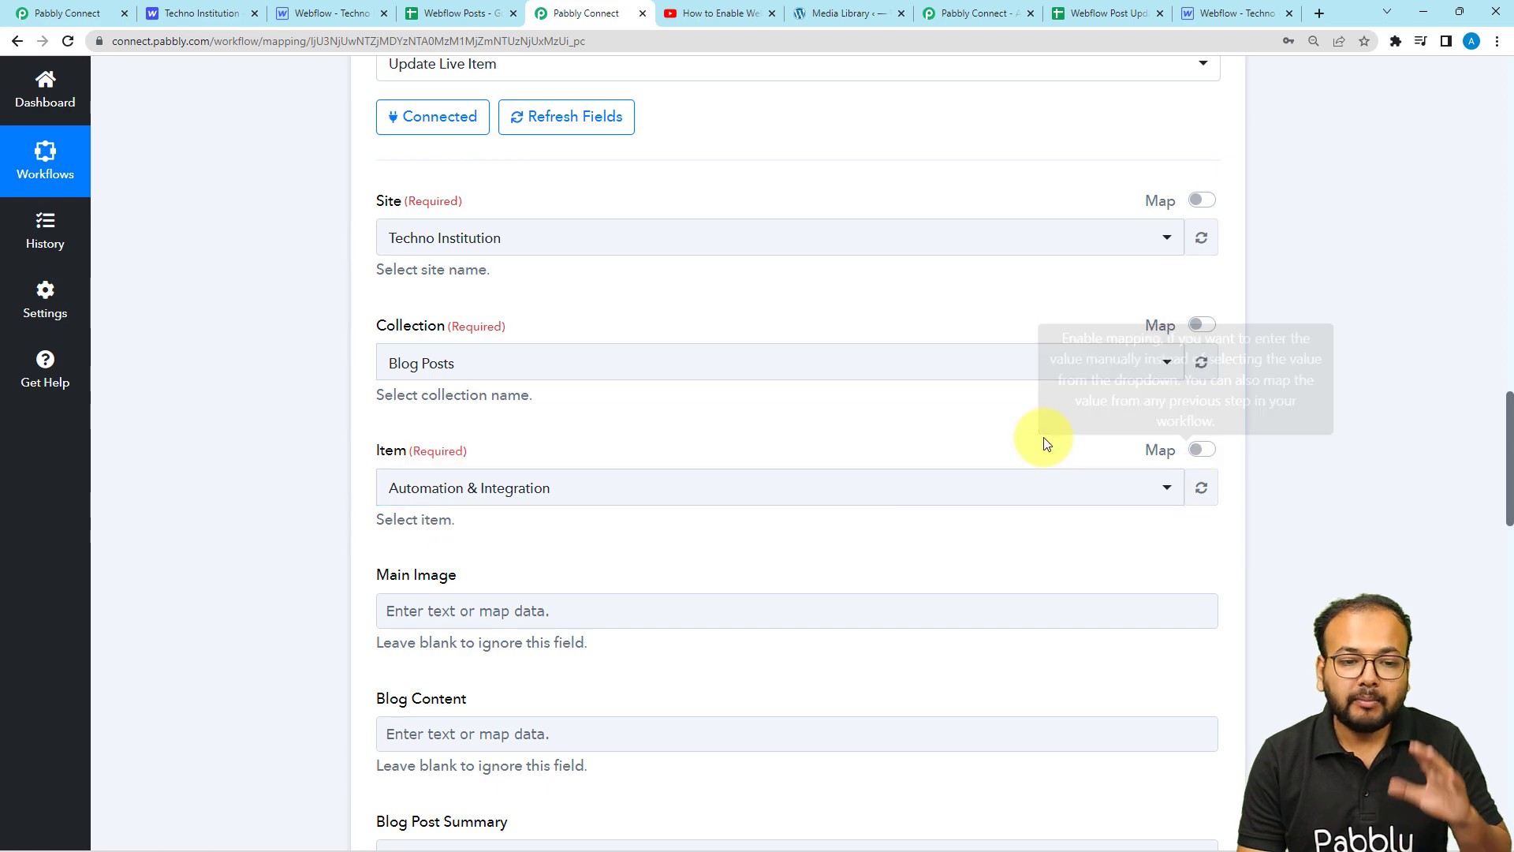
Enable mapping for the Item field and map it to the Live Item Id from the Google Sheets trigger response.
scroll(1028, 466, up, 12)
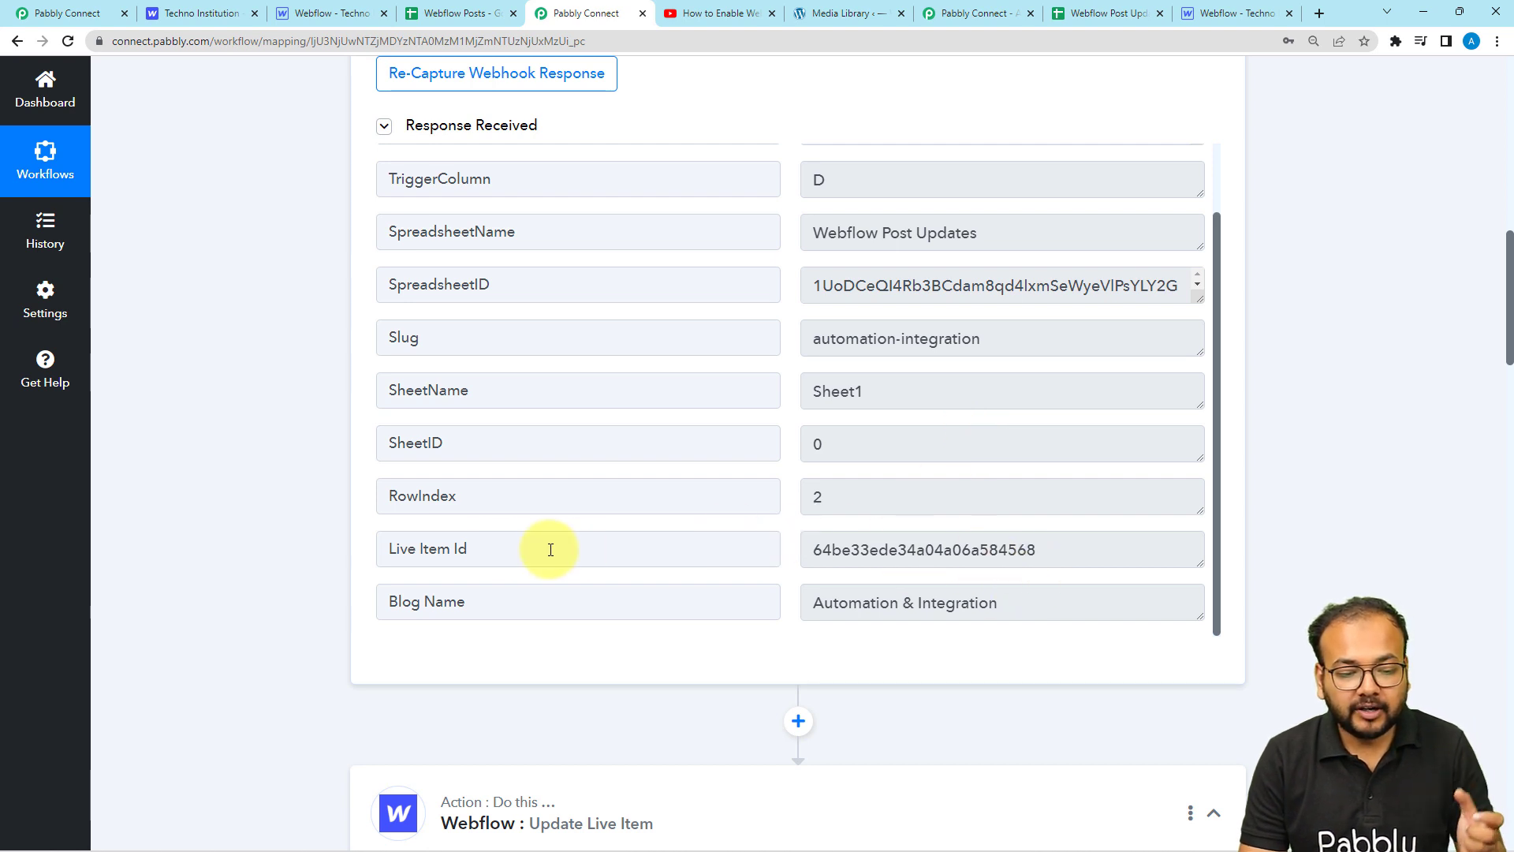
drag(469, 549, 378, 565)
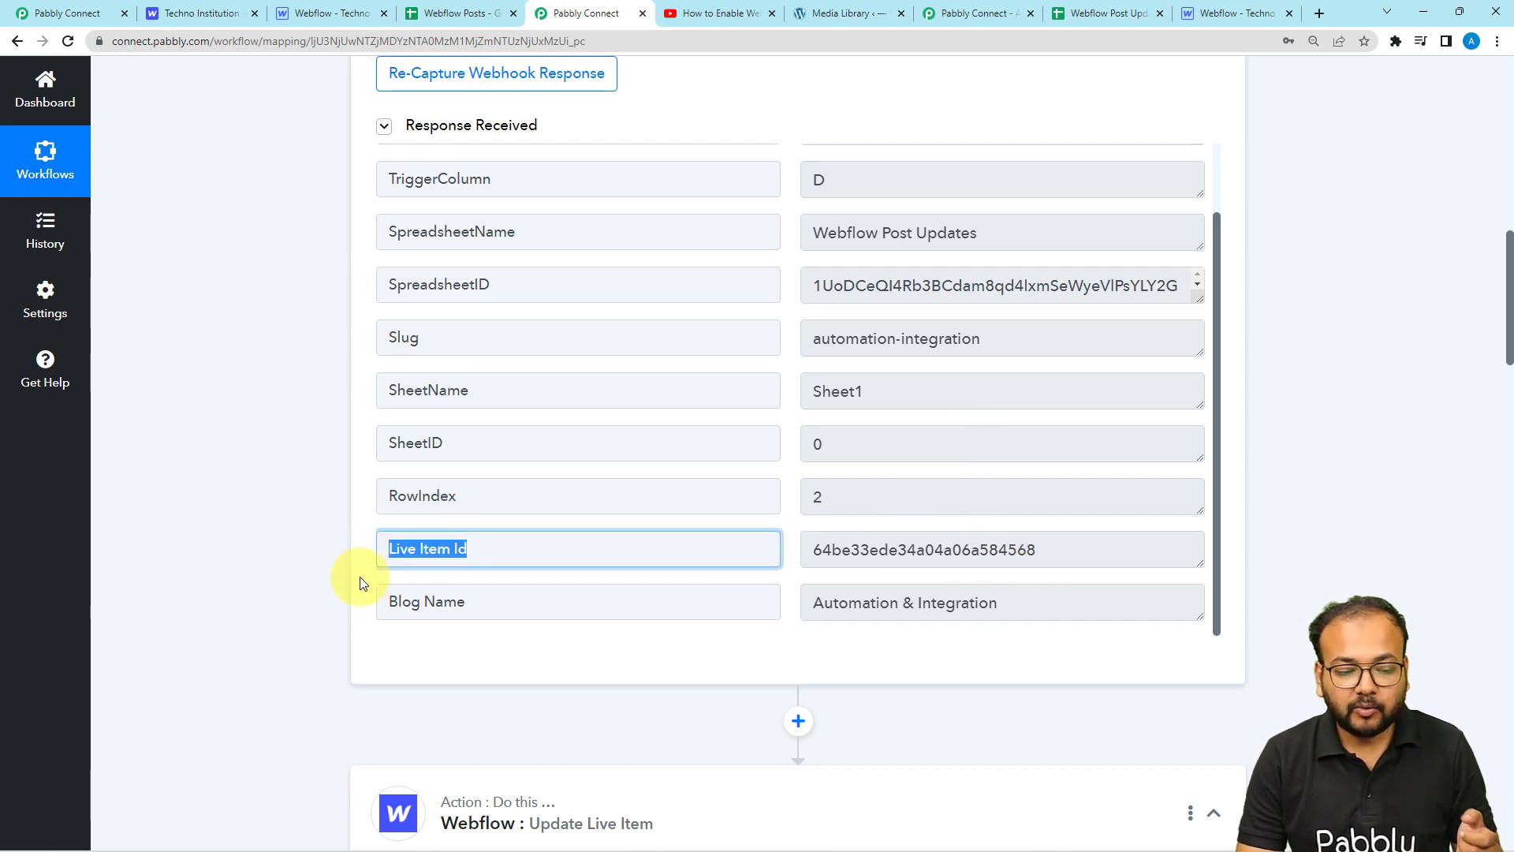
middle_click(330, 523)
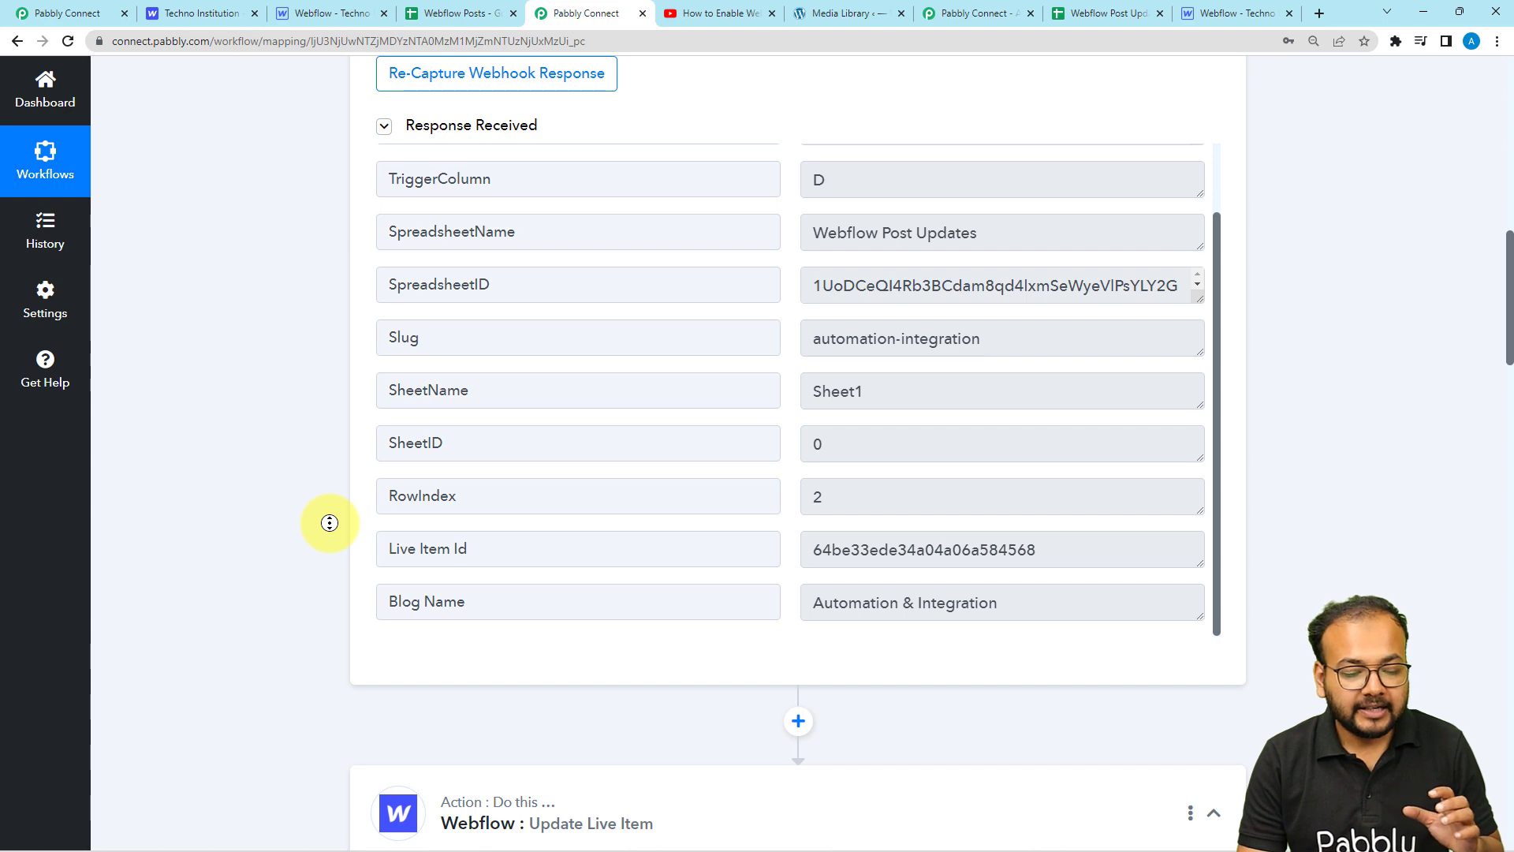
scroll(330, 523, down, 15)
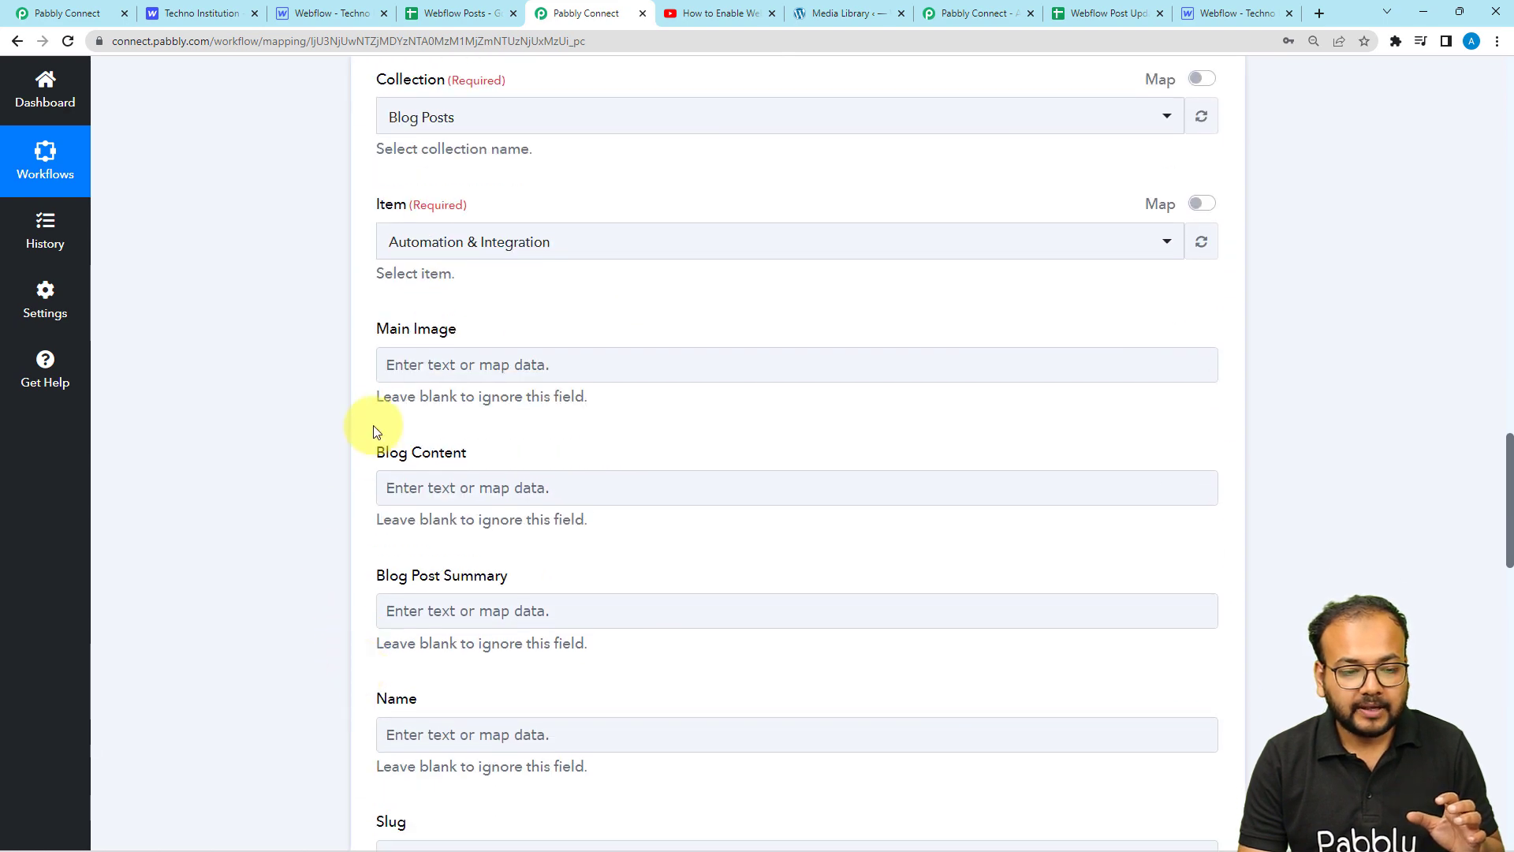
click(1210, 211)
click(645, 246)
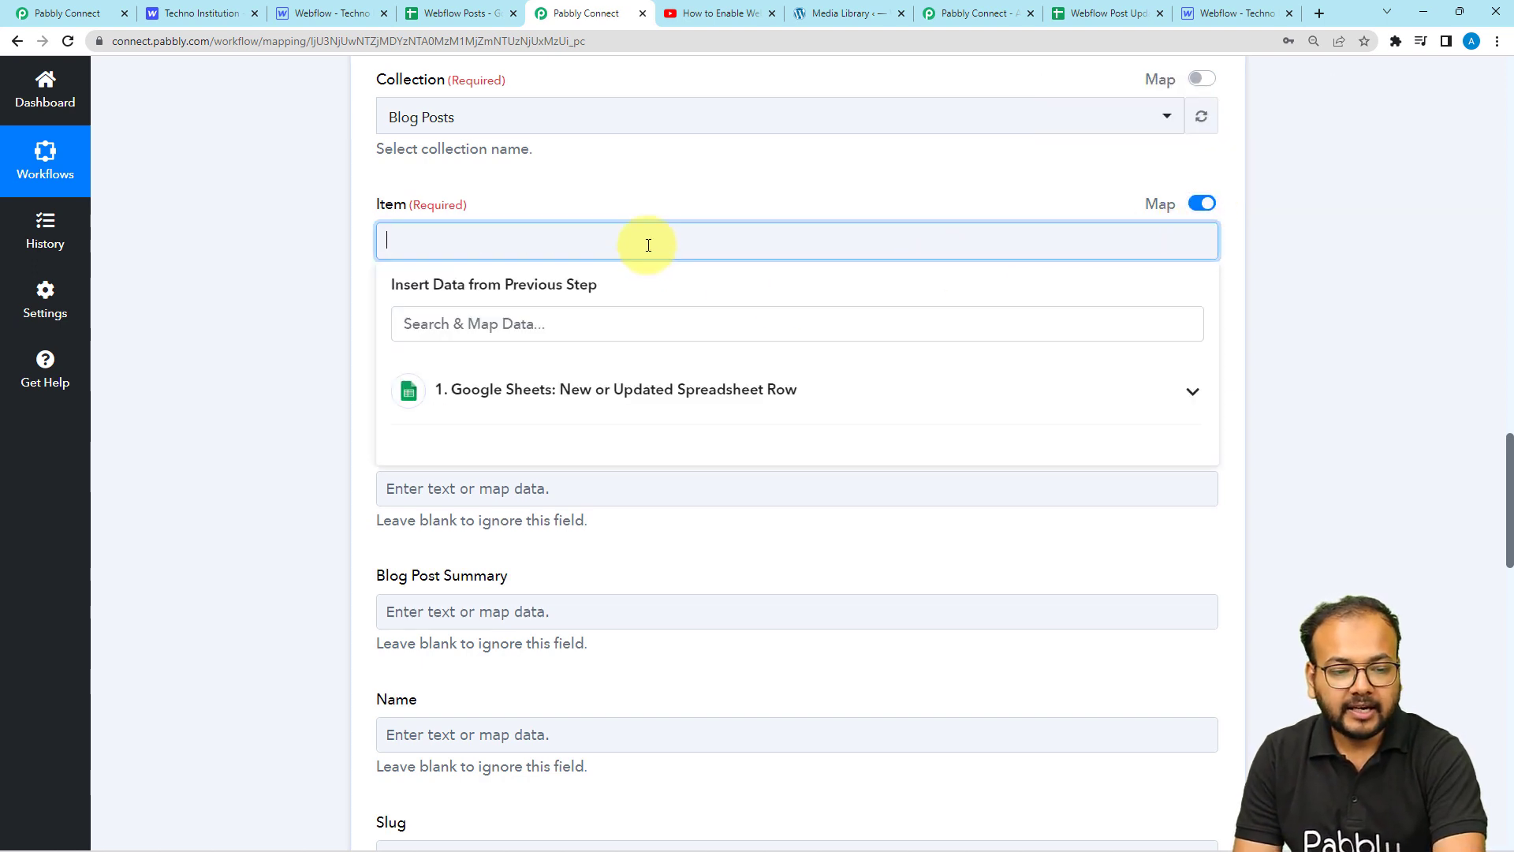
click(601, 400)
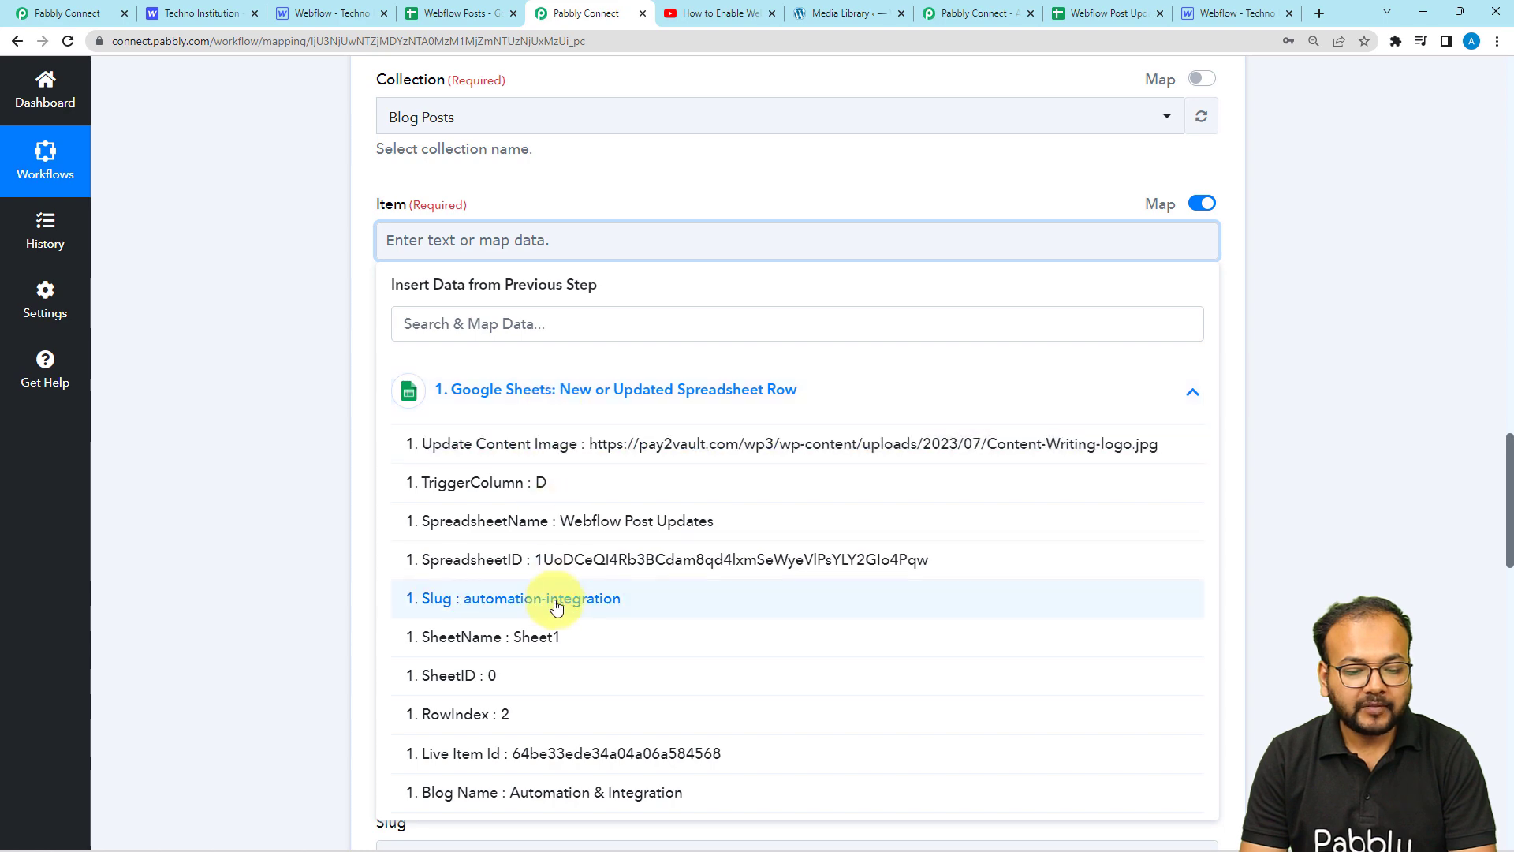
scroll(556, 605, down, 3)
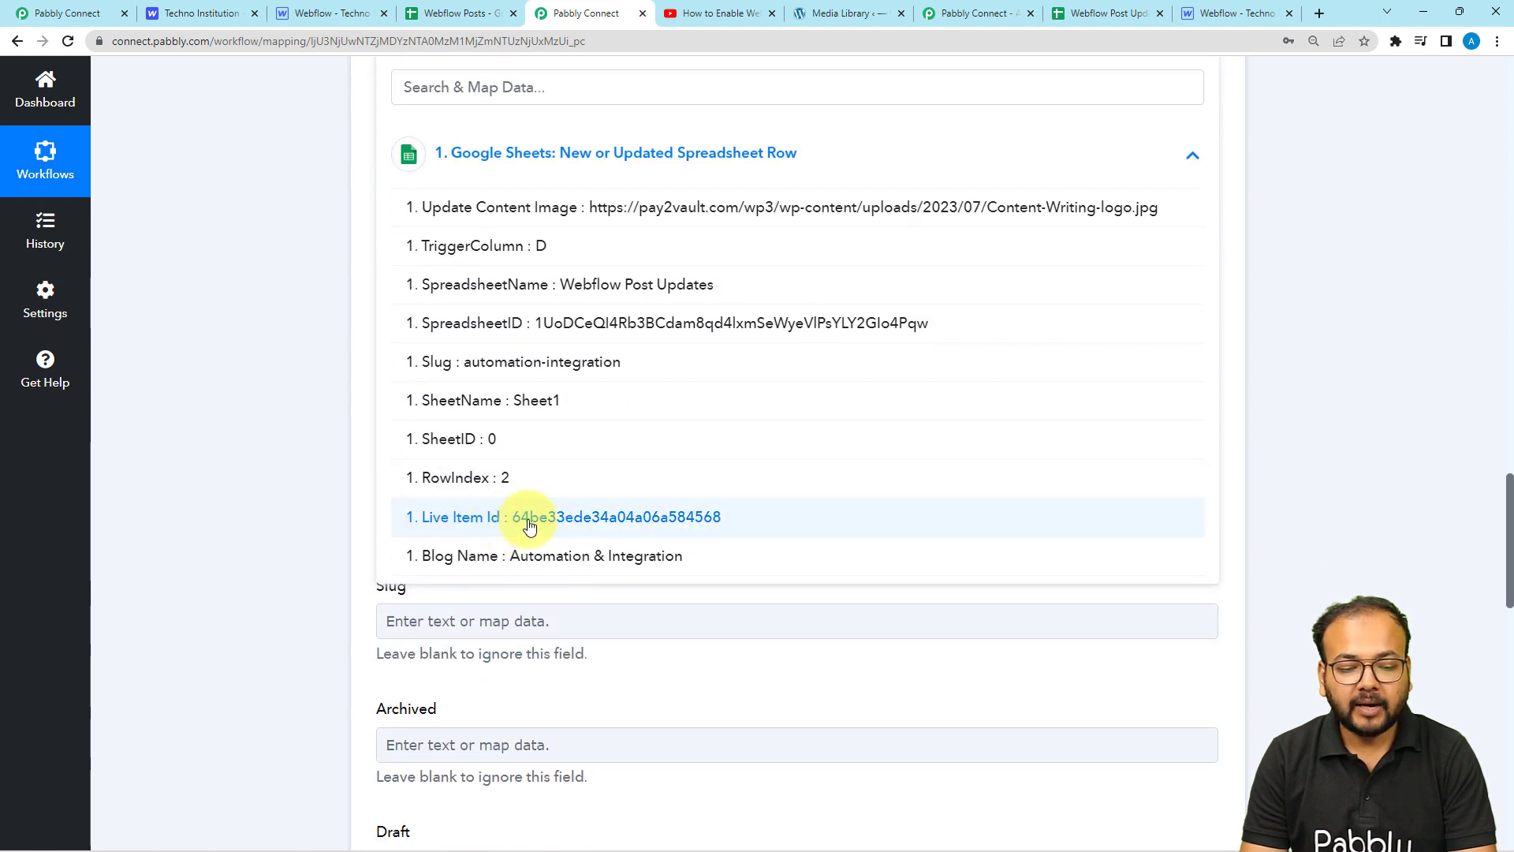
click(528, 517)
click(337, 362)
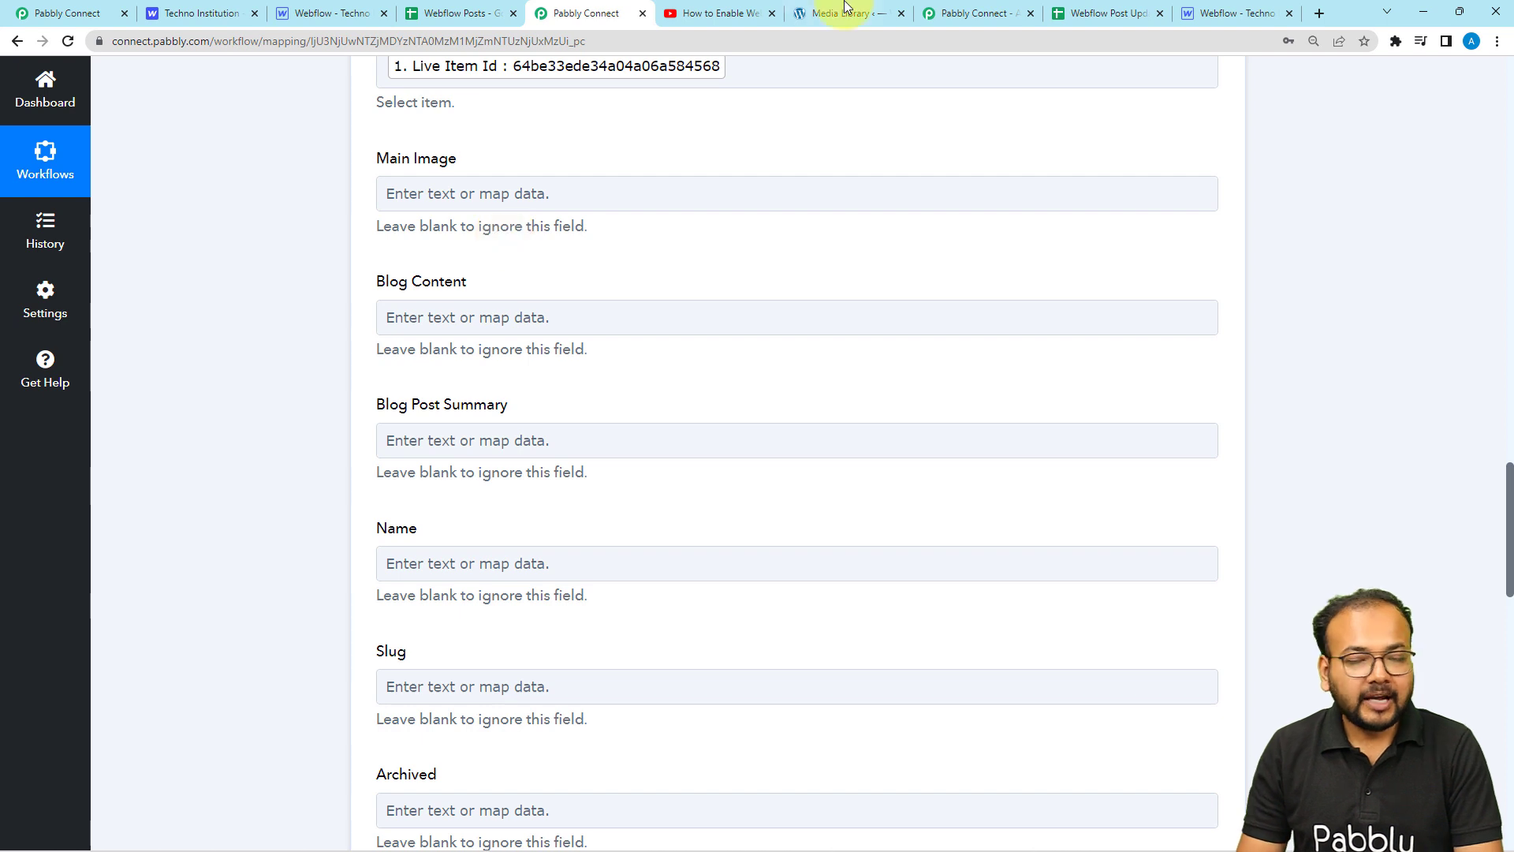
Map the Main Image field to the Update Content Image value from the Google Sheets step.
click(514, 200)
click(517, 341)
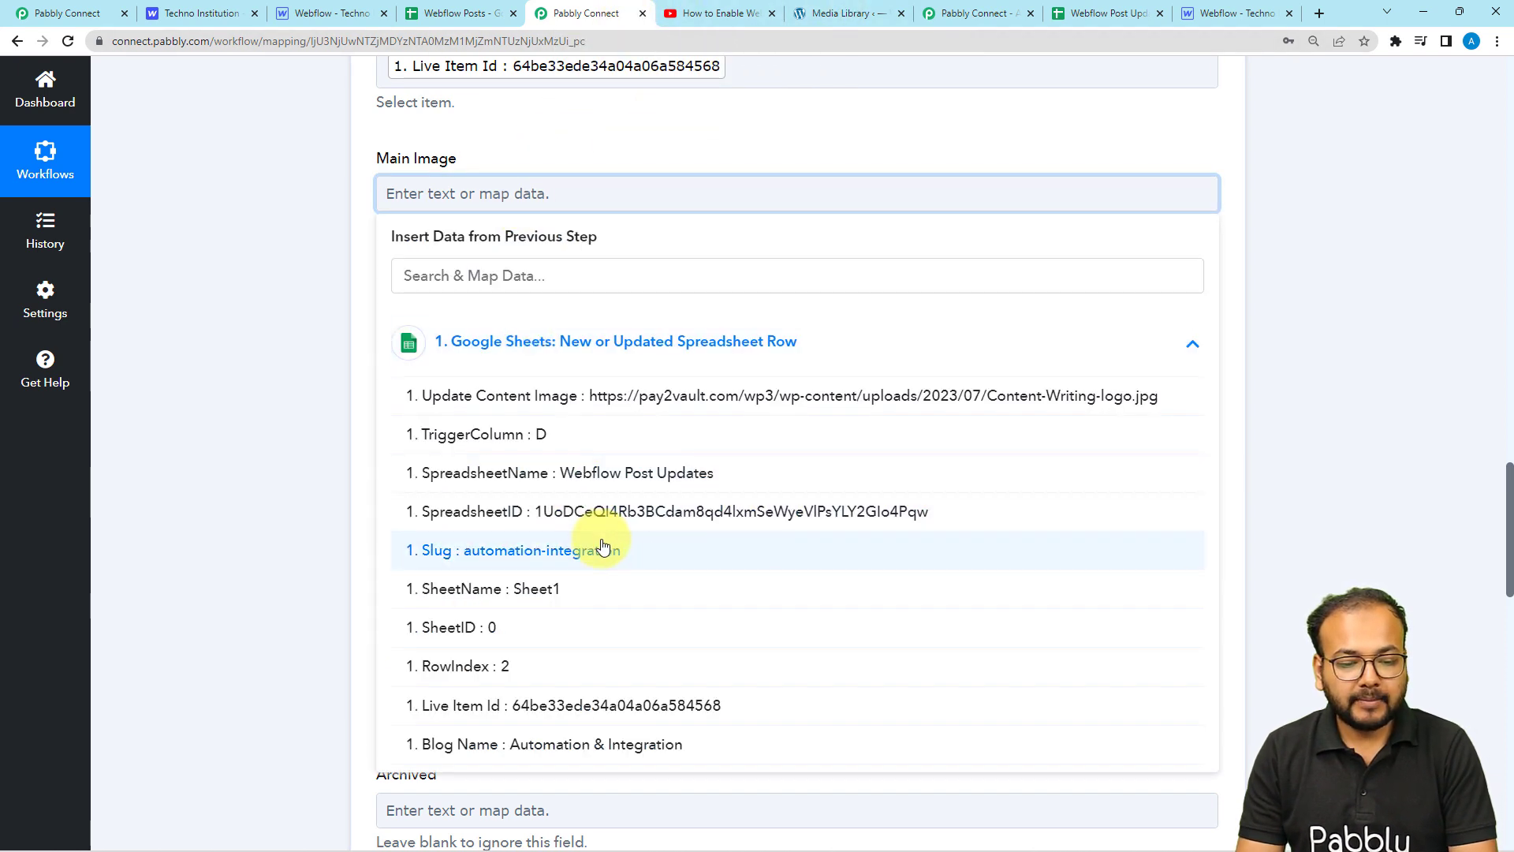
click(609, 415)
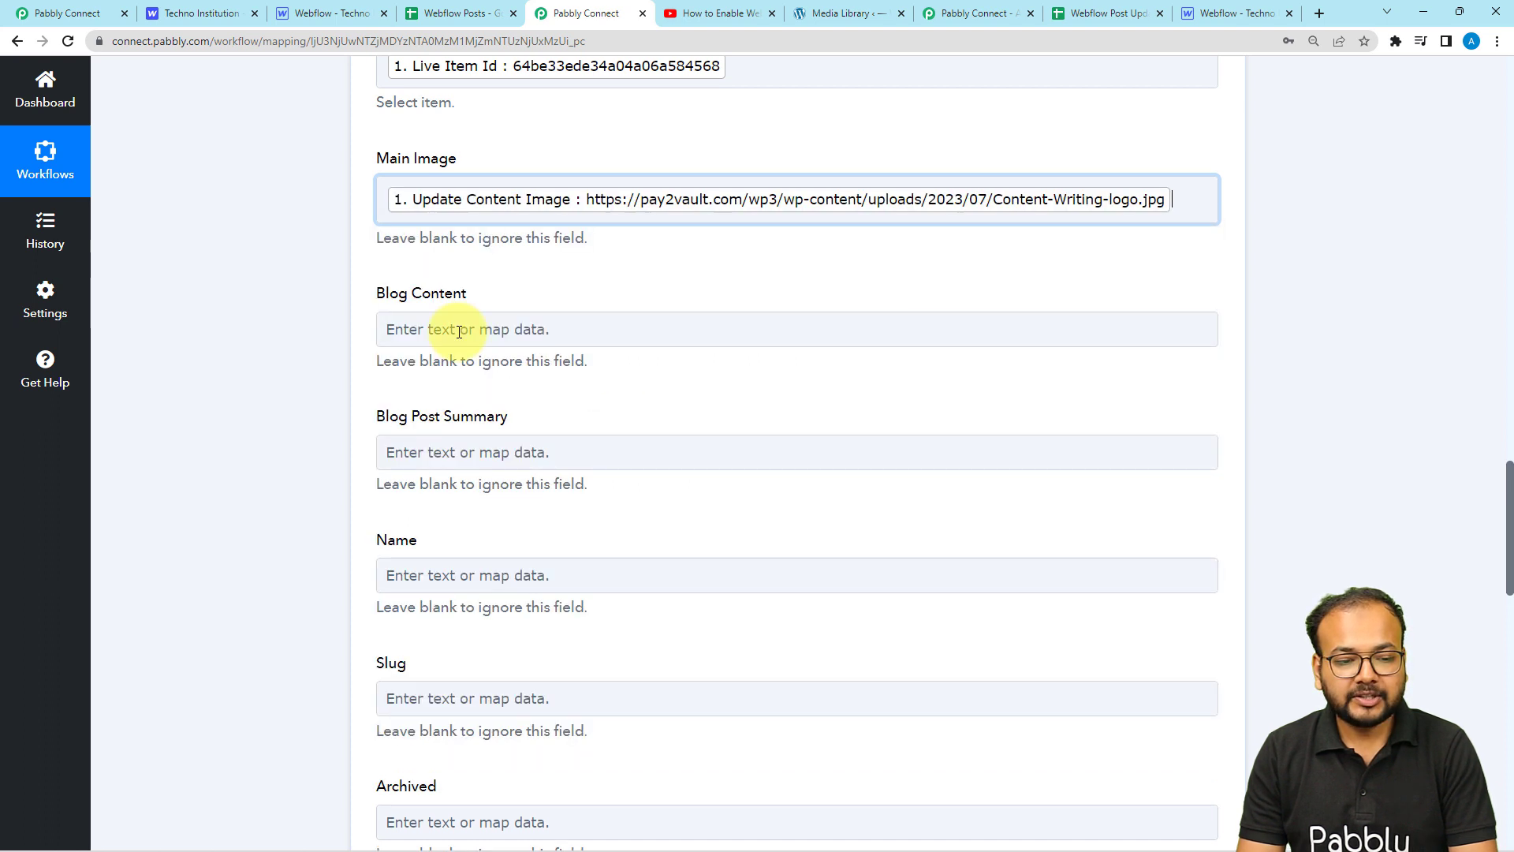
click(343, 215)
Leave Blog Content and Blog Post Summary blank and map the Name field to Blog Name from the Google Sheets step.
scroll(342, 214, down, 3)
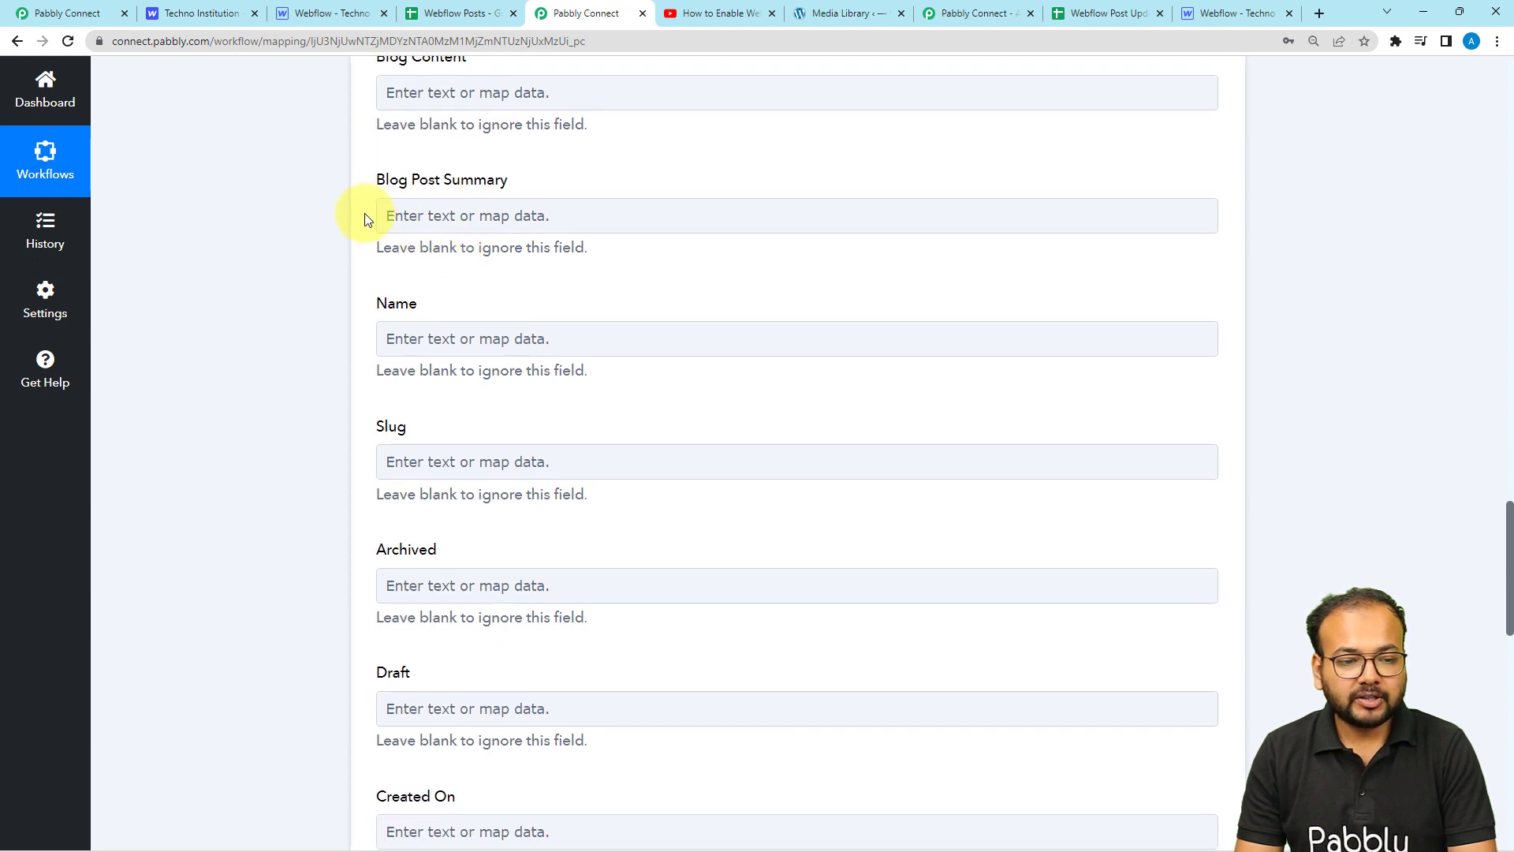
scroll(368, 220, down, 2)
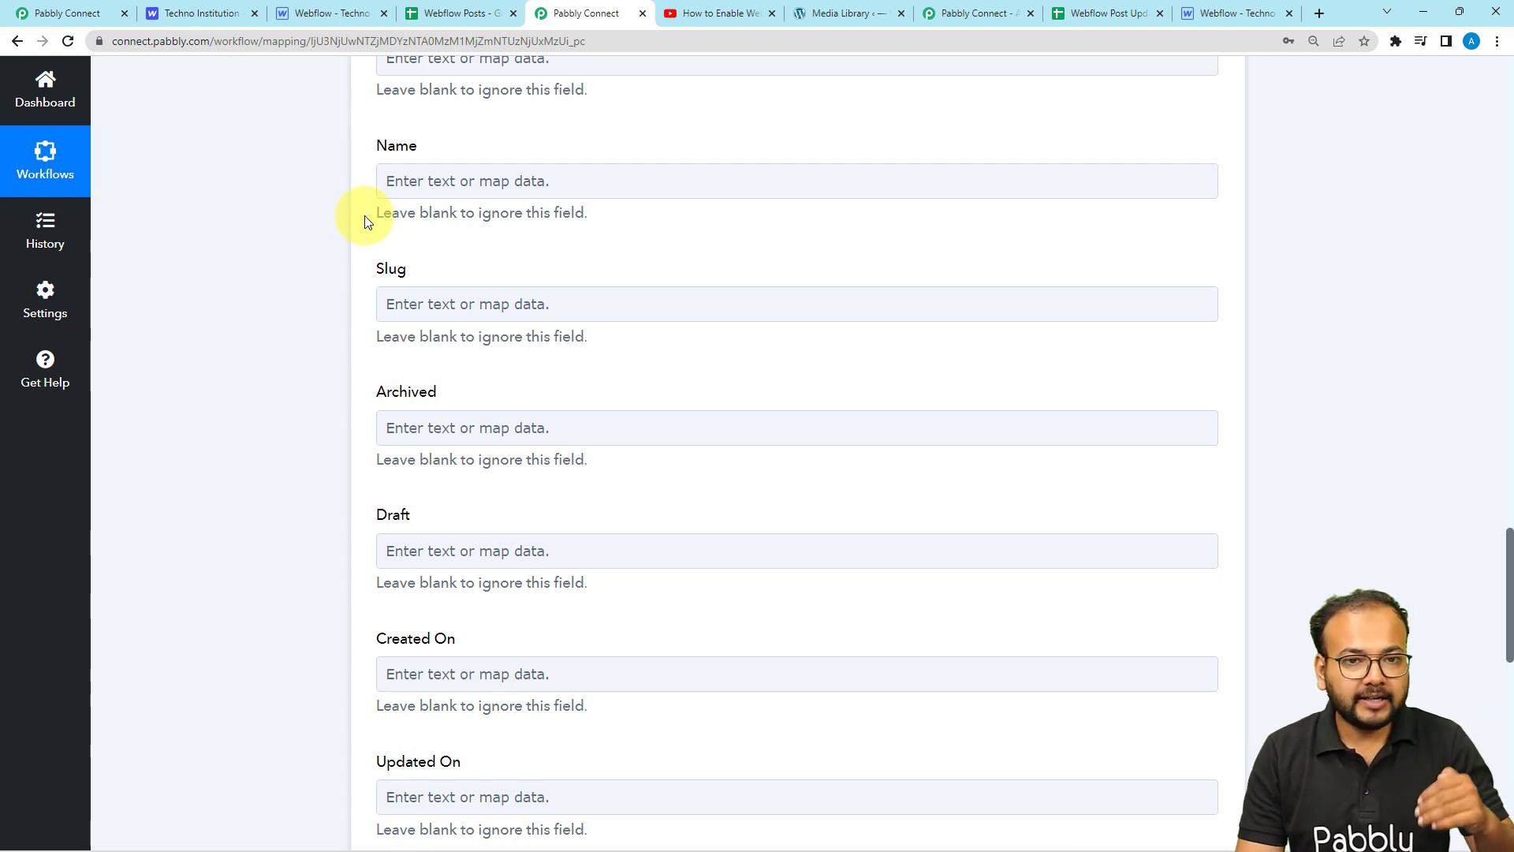
click(419, 194)
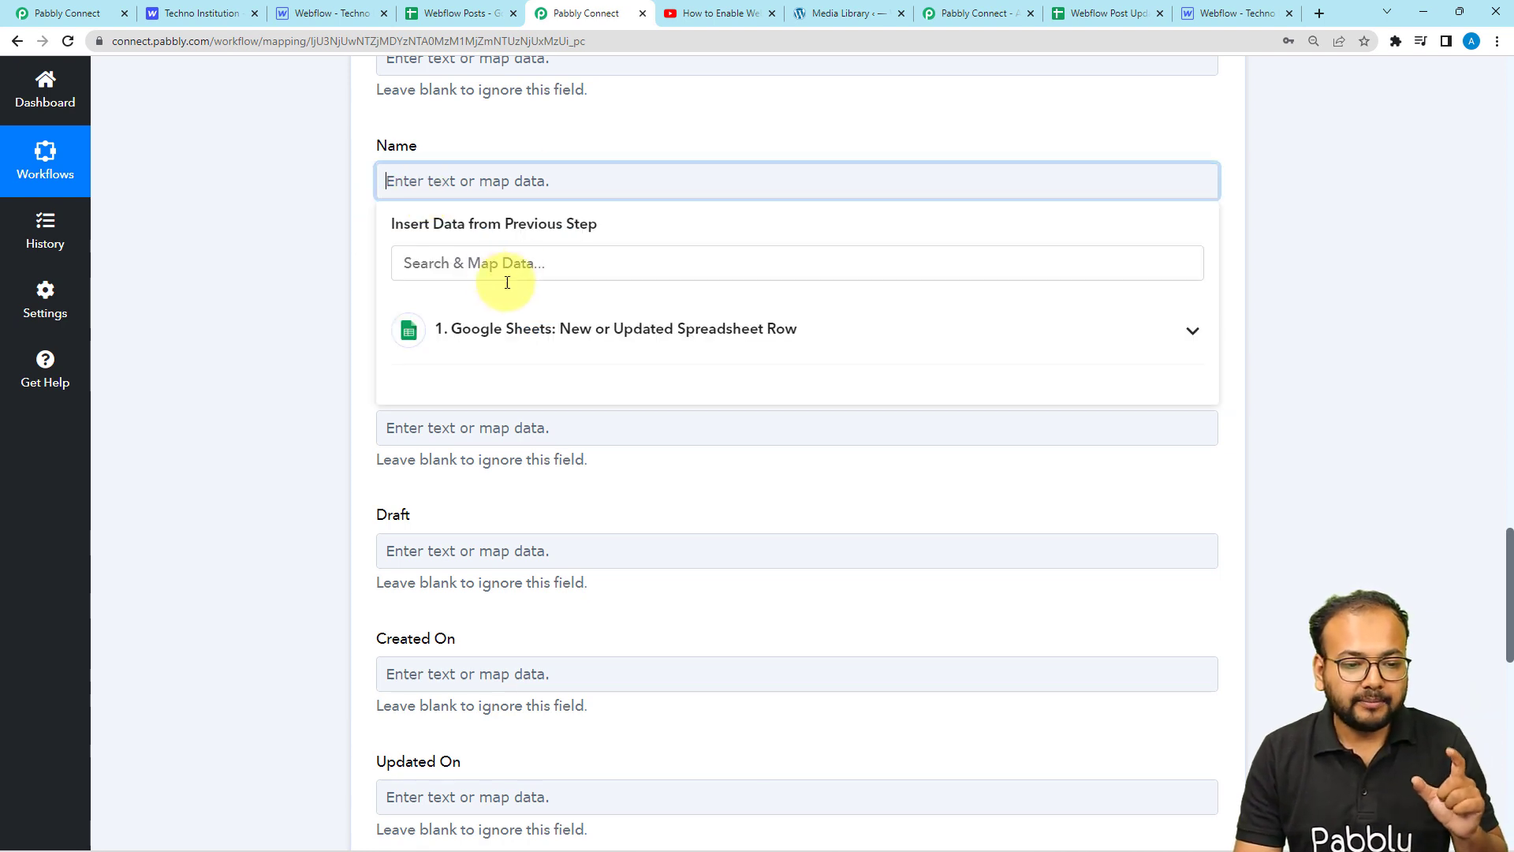
click(485, 329)
scroll(562, 599, down, 1)
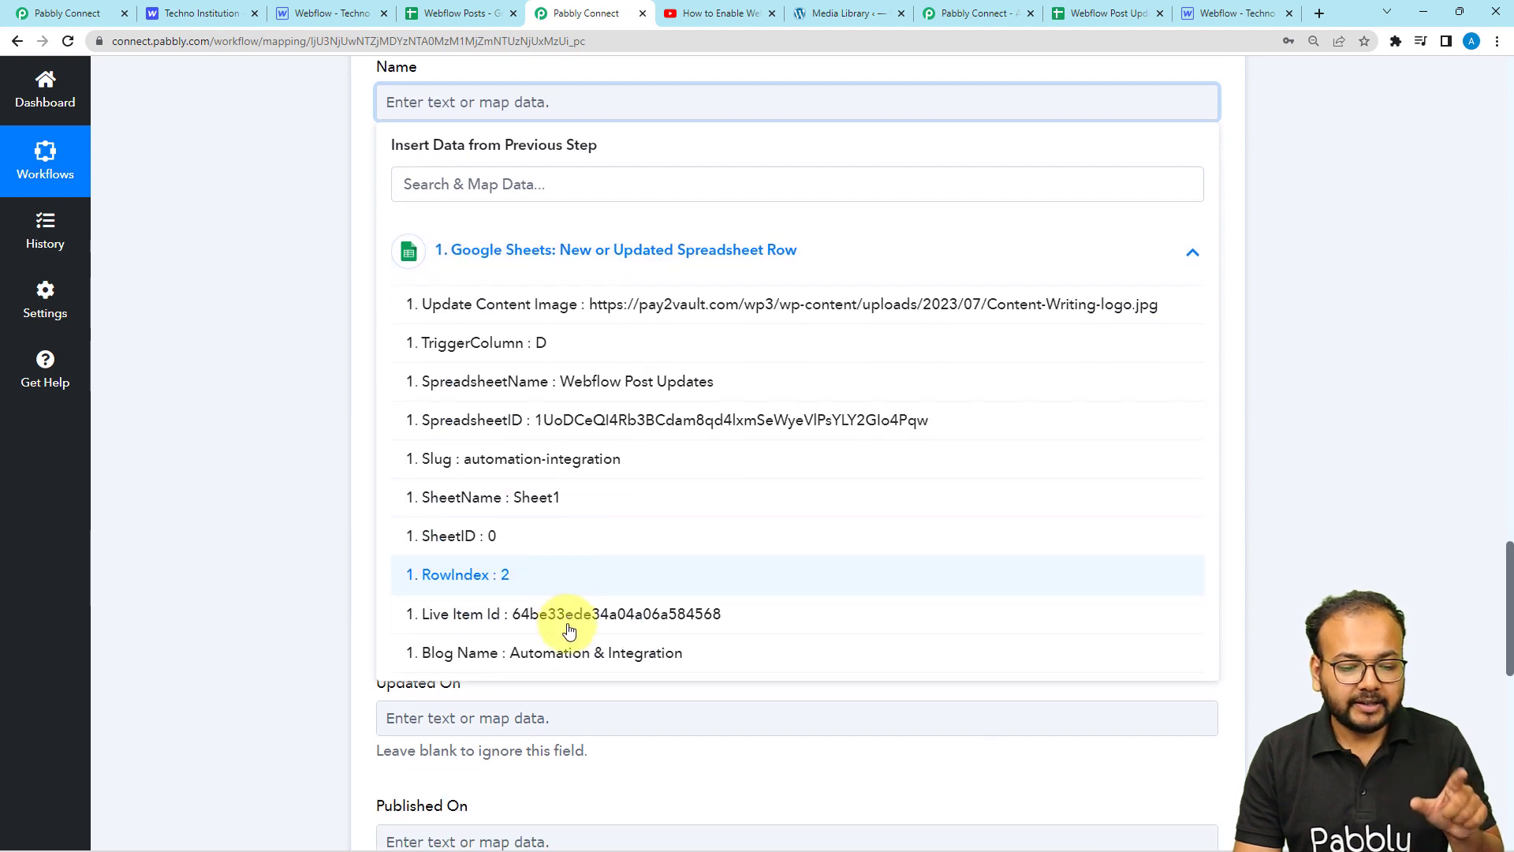
click(518, 658)
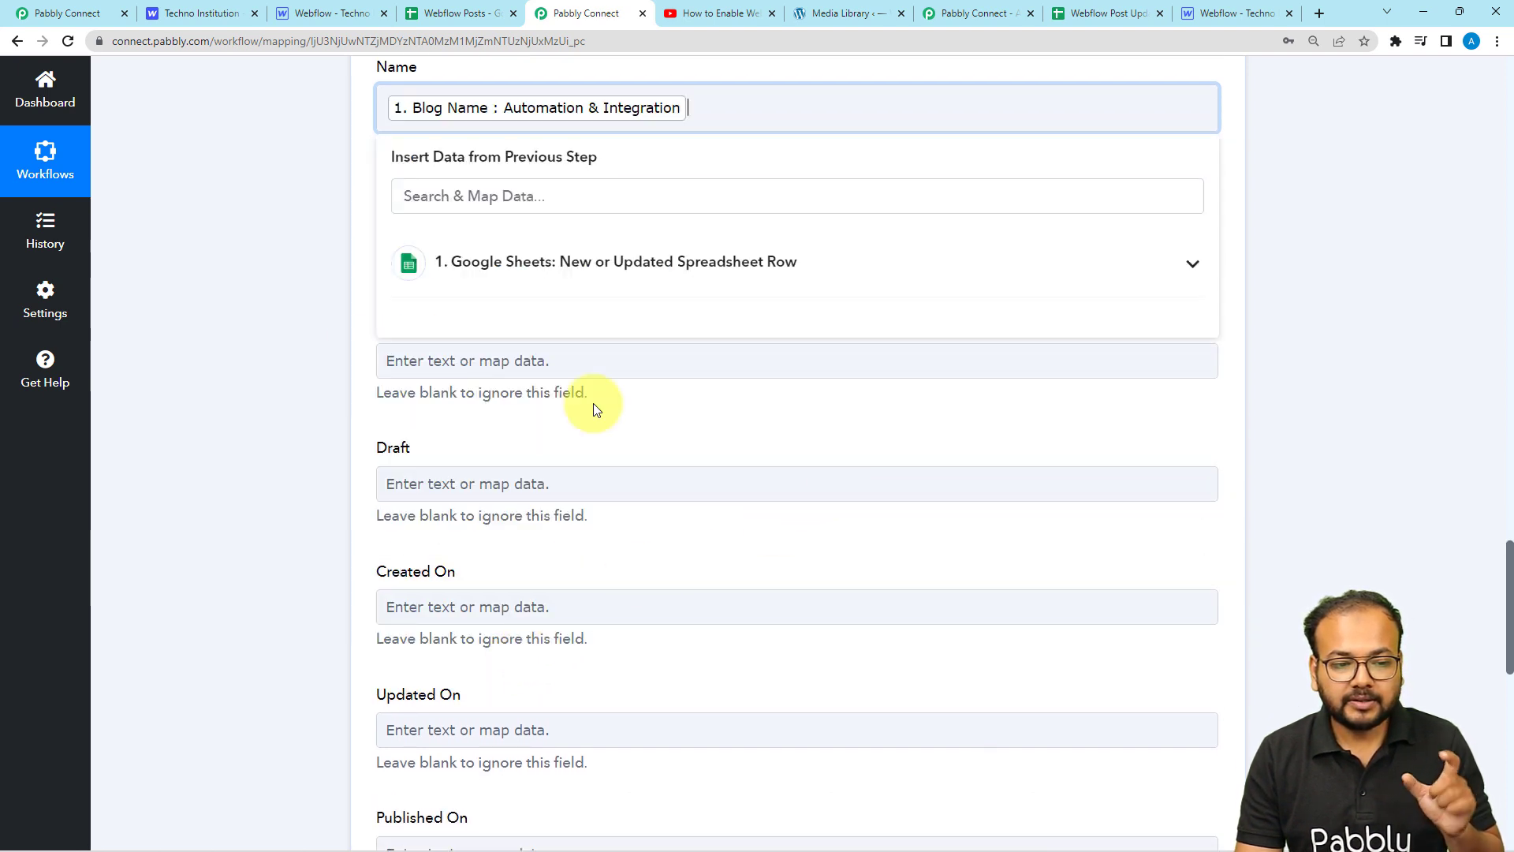
click(256, 322)
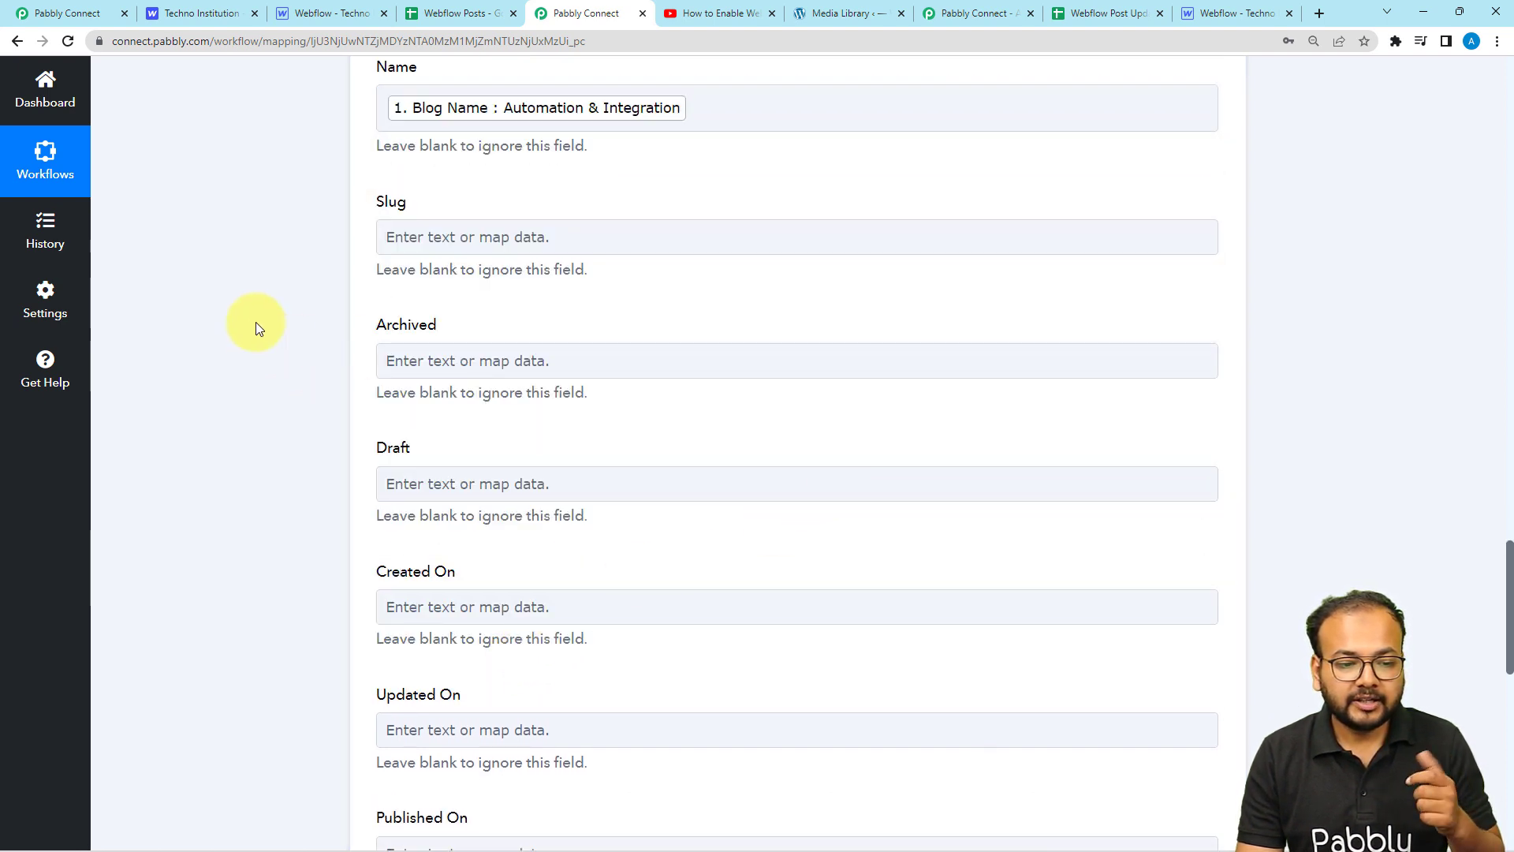
Map the Slug field to the Slug value from the Google Sheets step.
click(418, 250)
click(451, 398)
scroll(503, 686, down, 1)
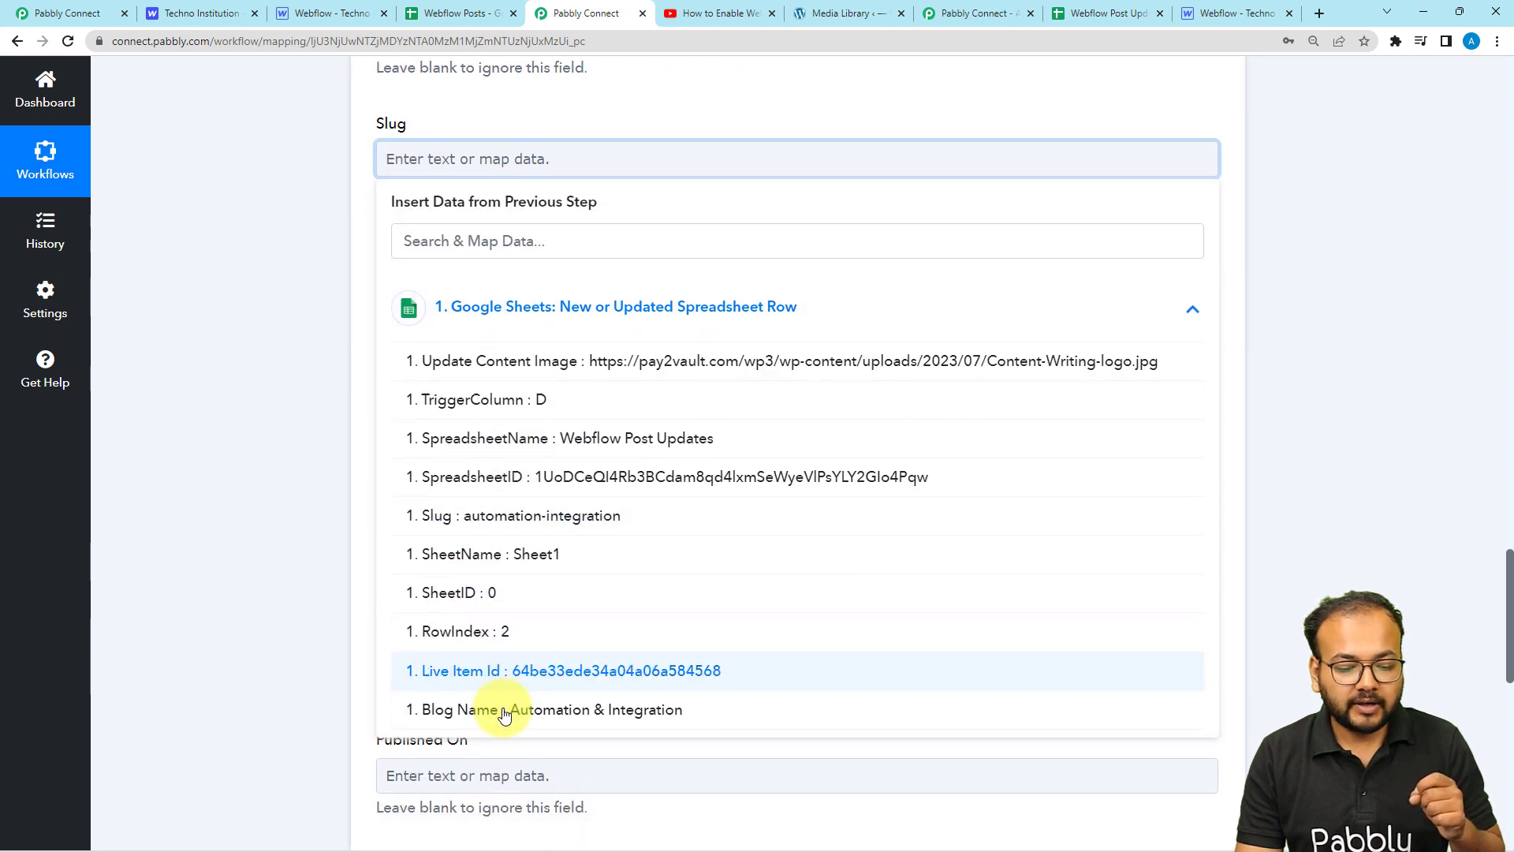
click(432, 514)
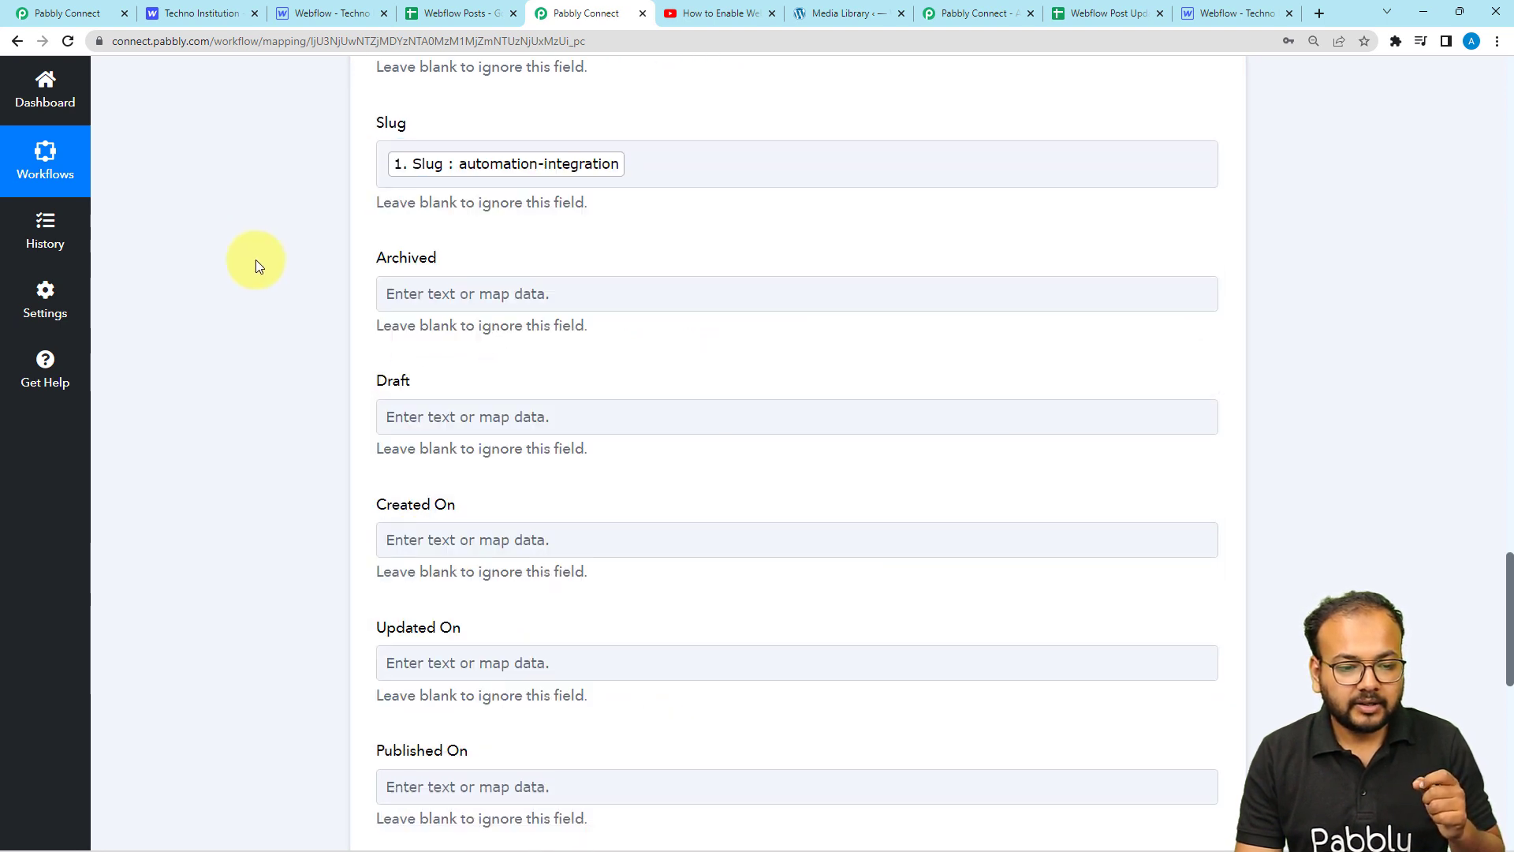
Set the Archived field of the live item to false.
click(446, 298)
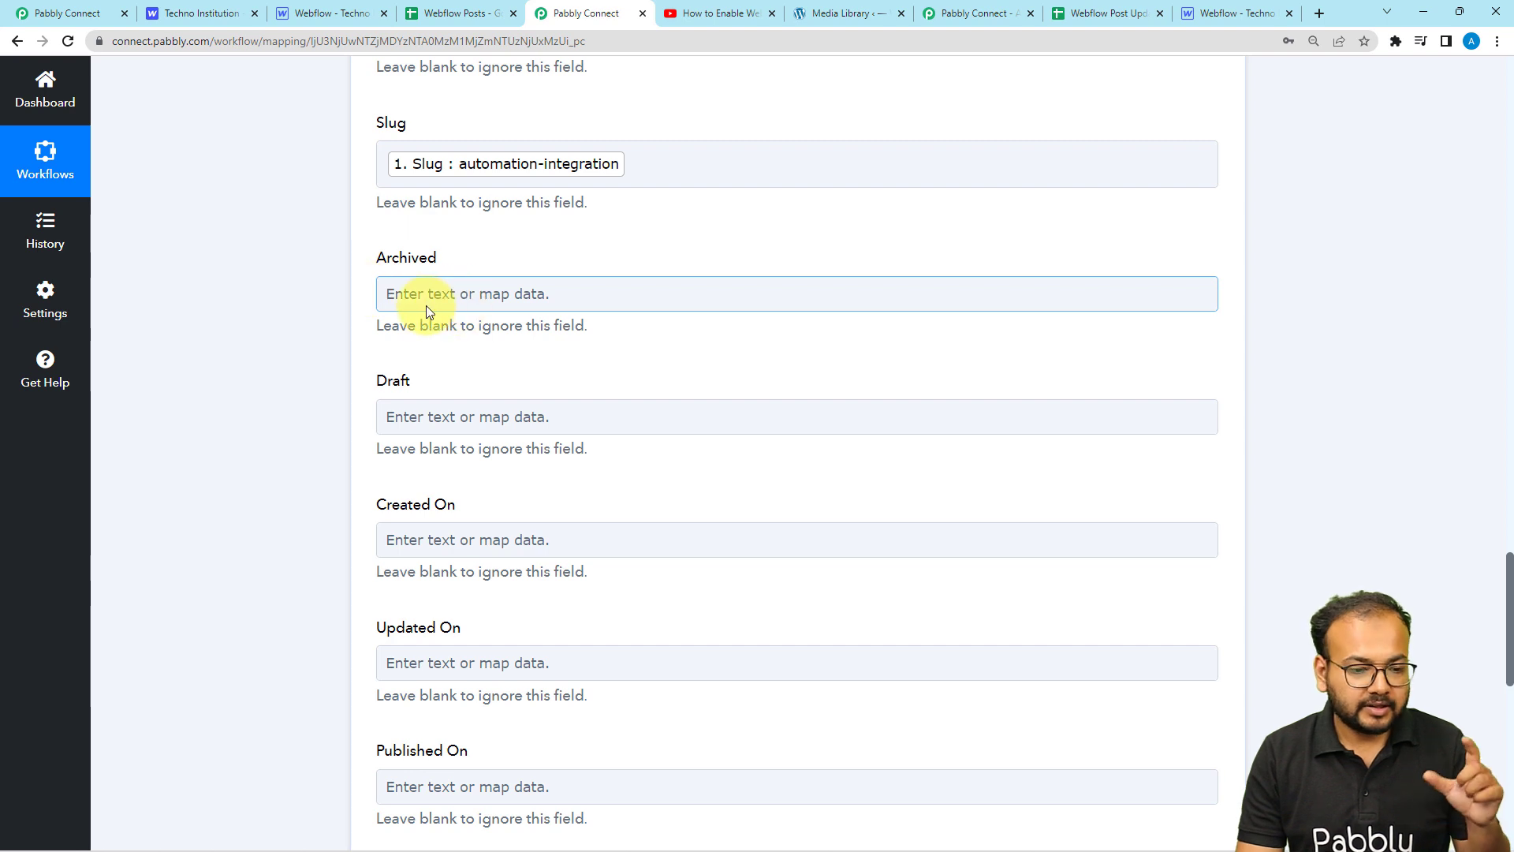
click(426, 304)
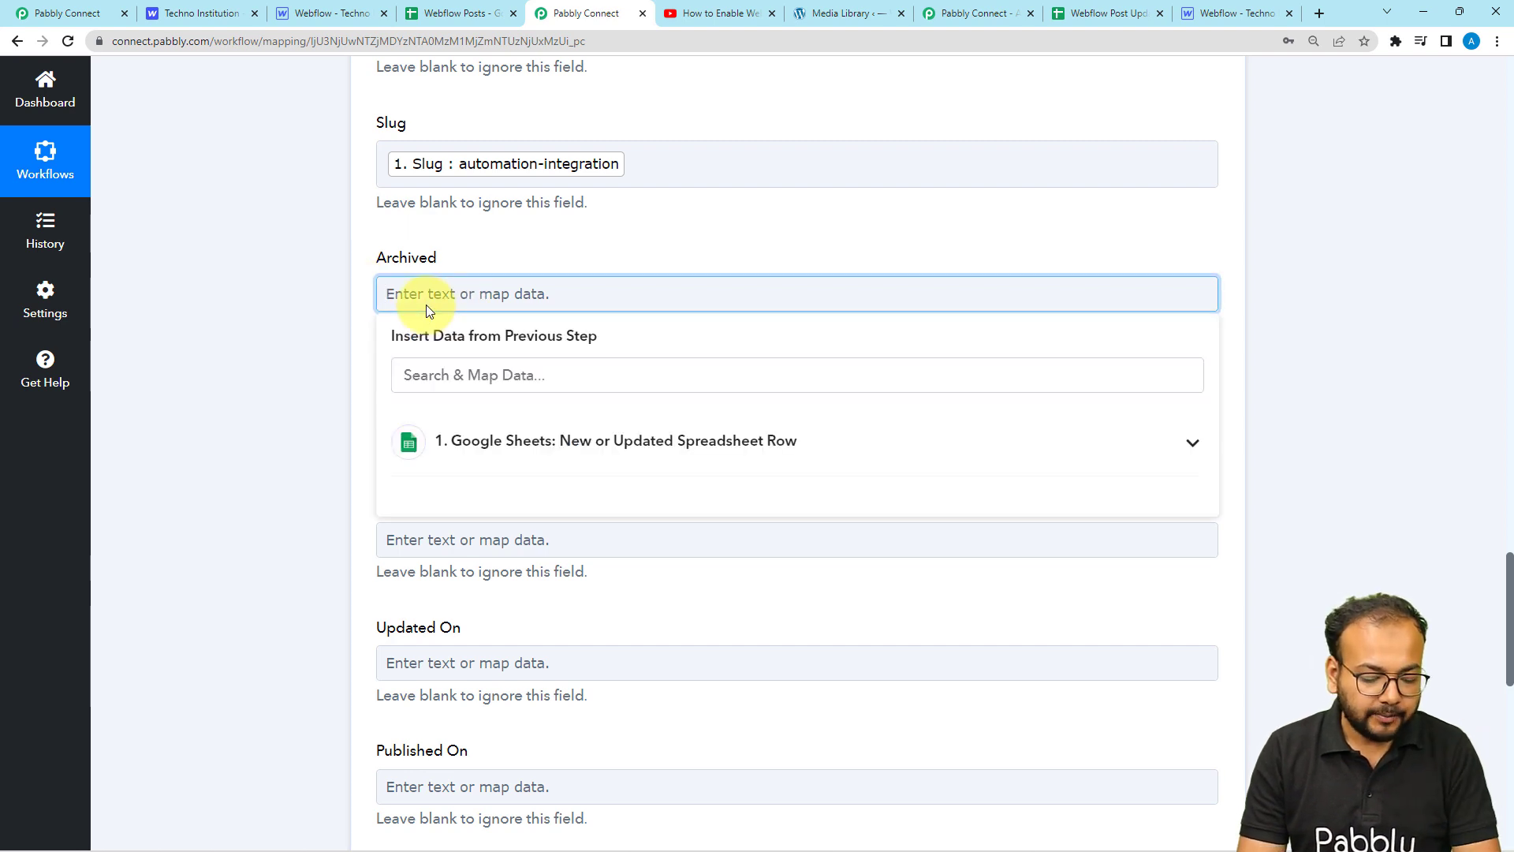
text(fa)
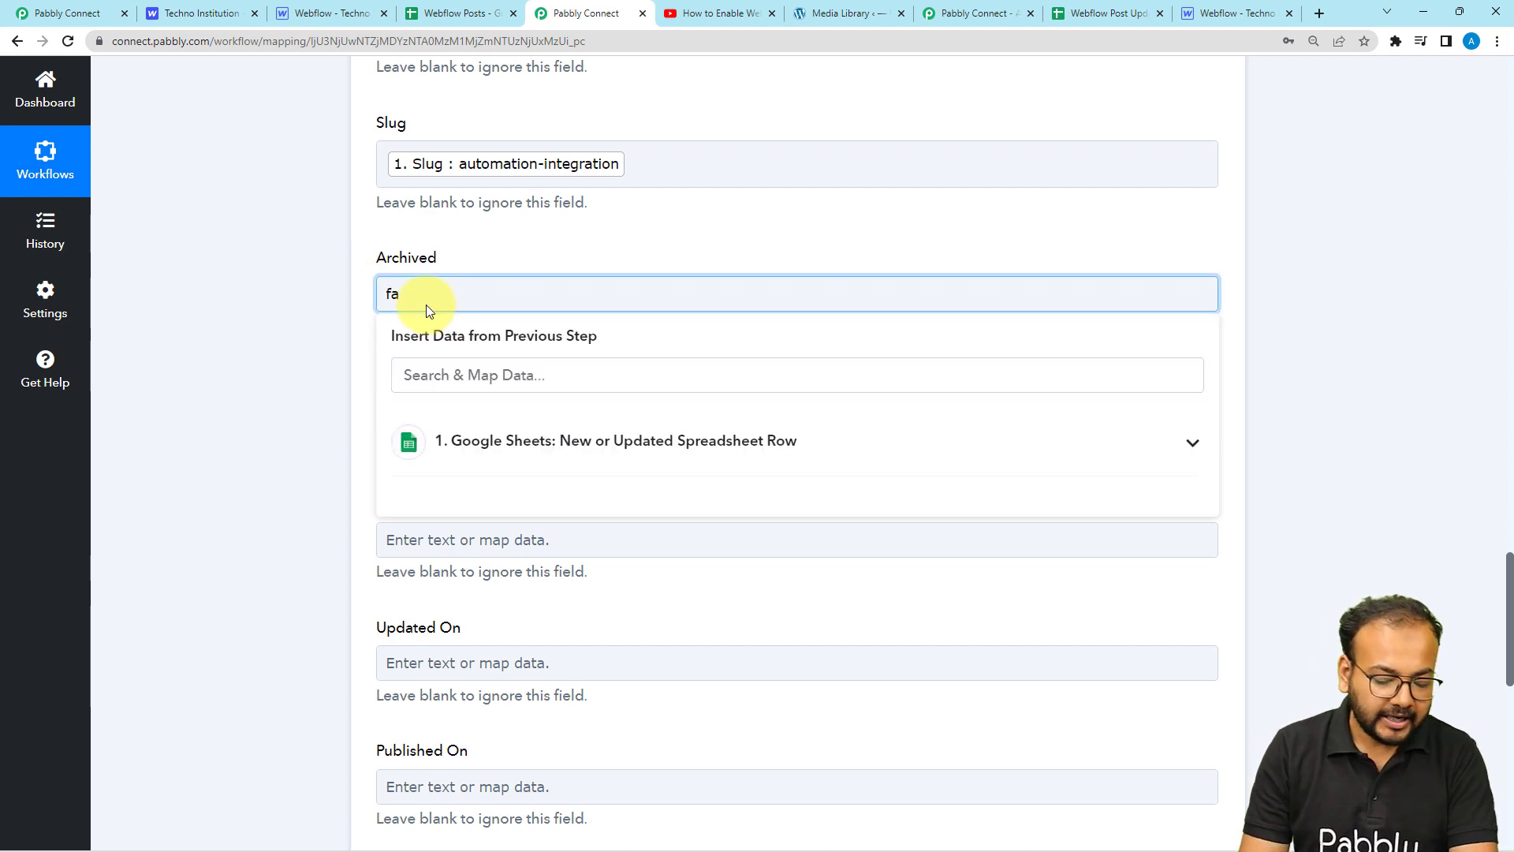
text(l)
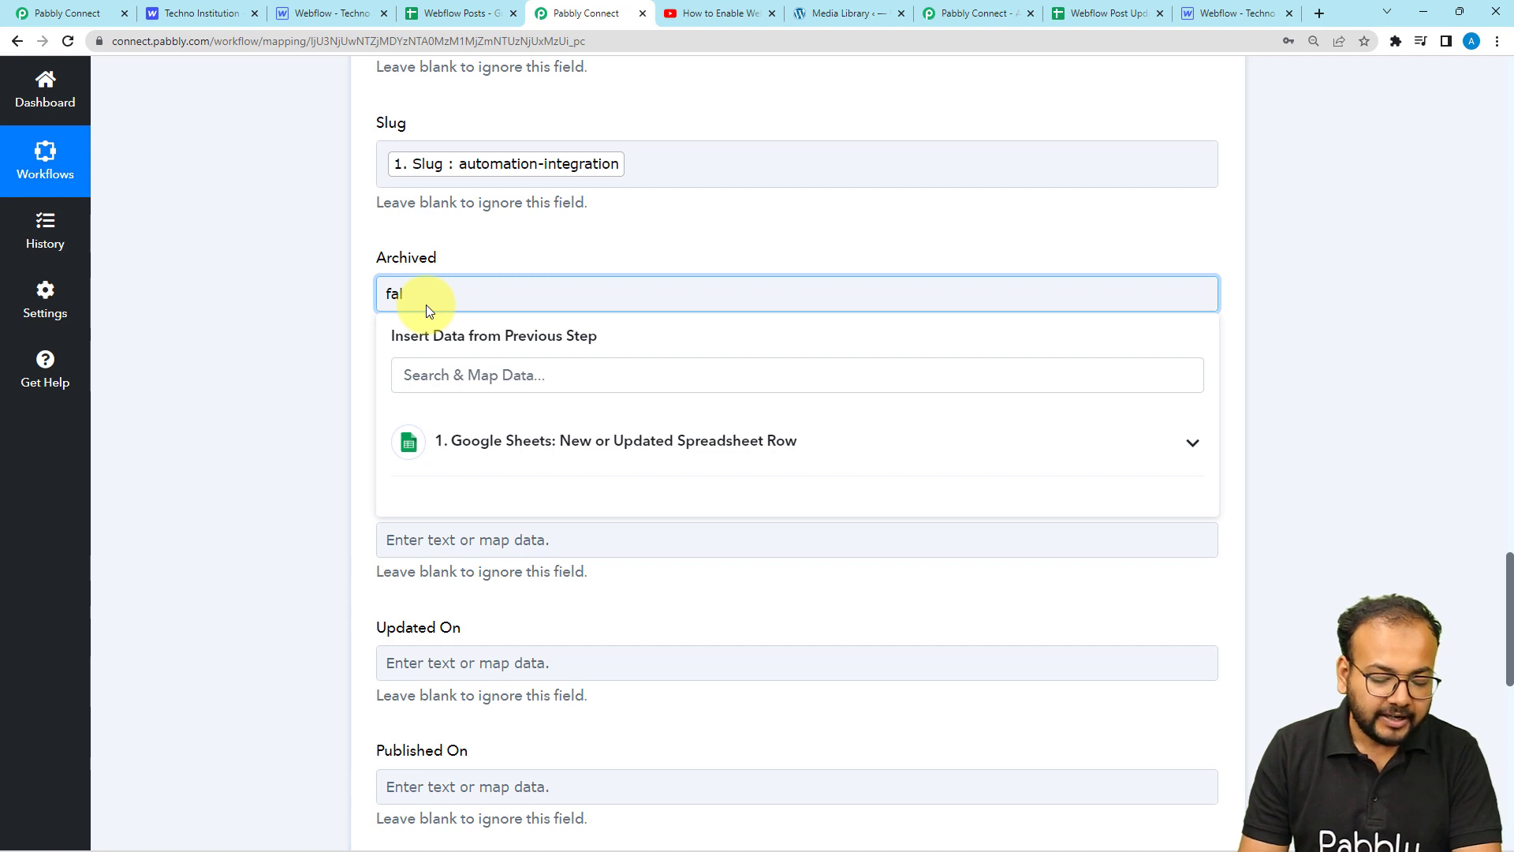
text(se)
click(449, 229)
Set the Draft field of the live item to false.
scroll(436, 291, down, 1)
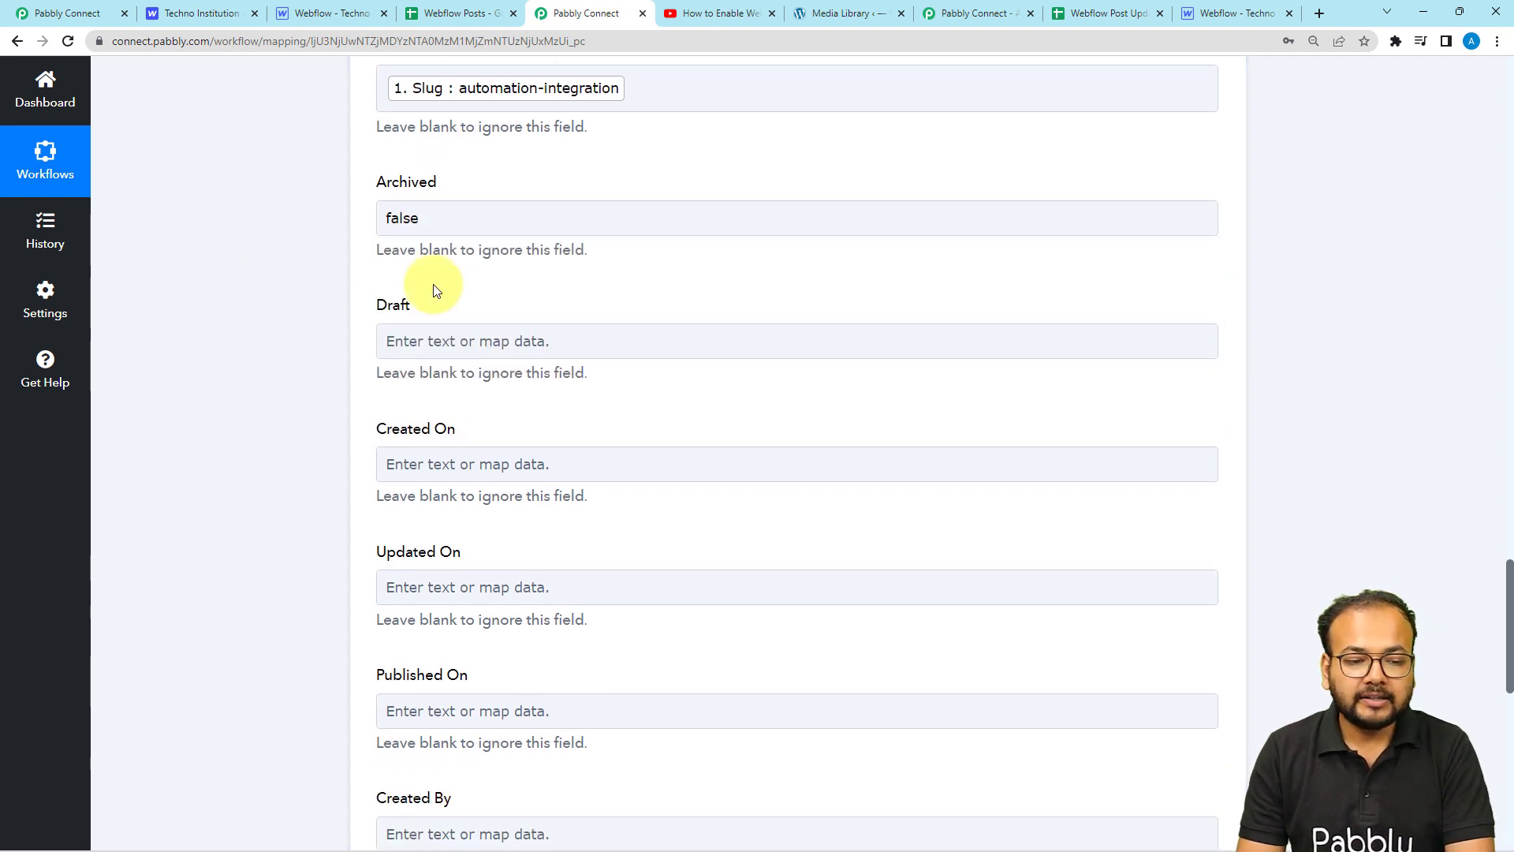
scroll(436, 291, down, 1)
click(433, 263)
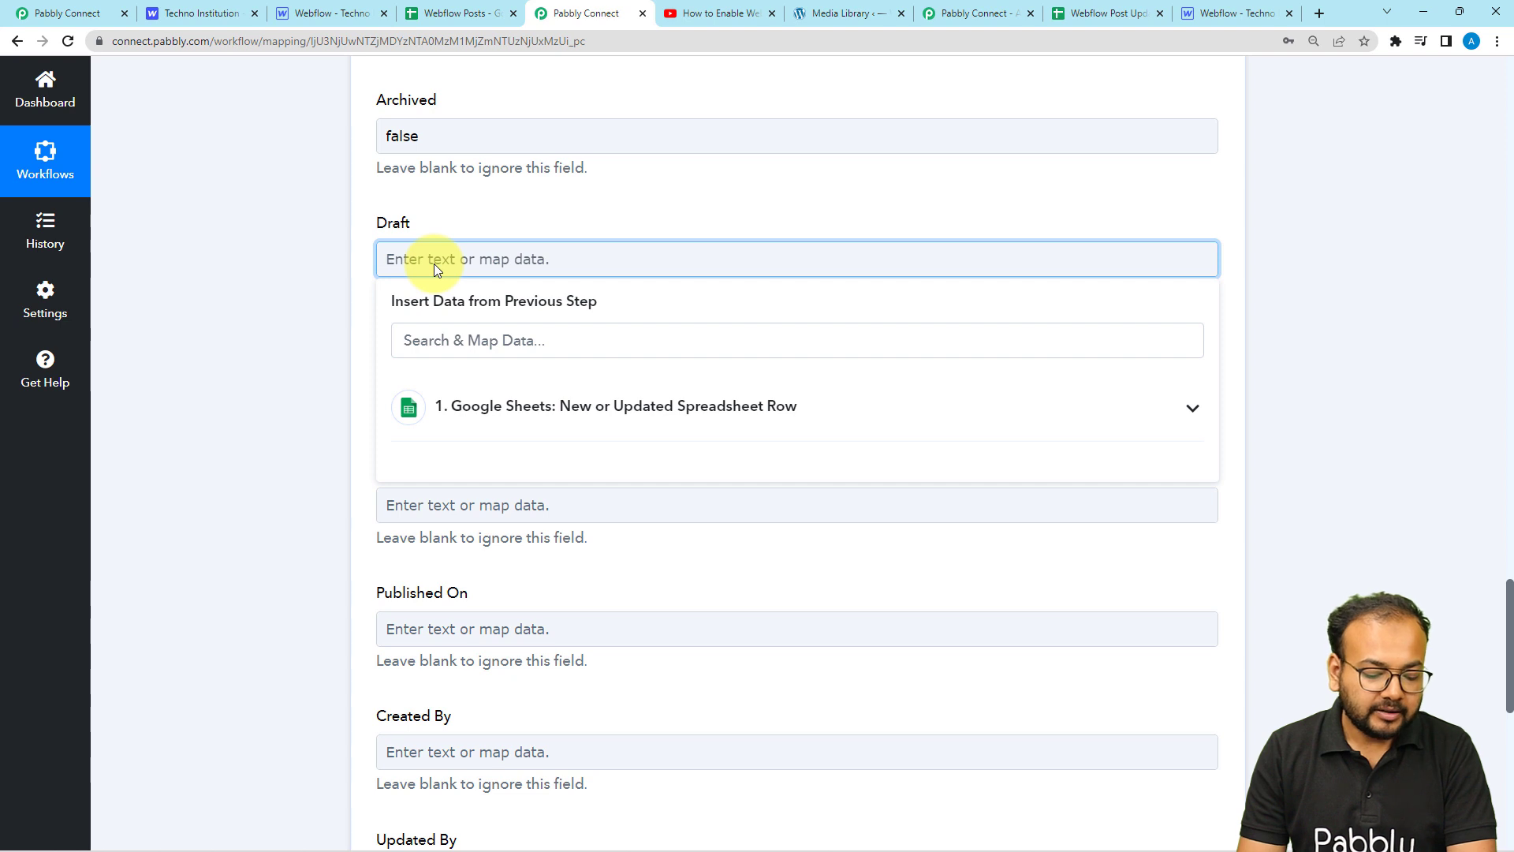
text(false)
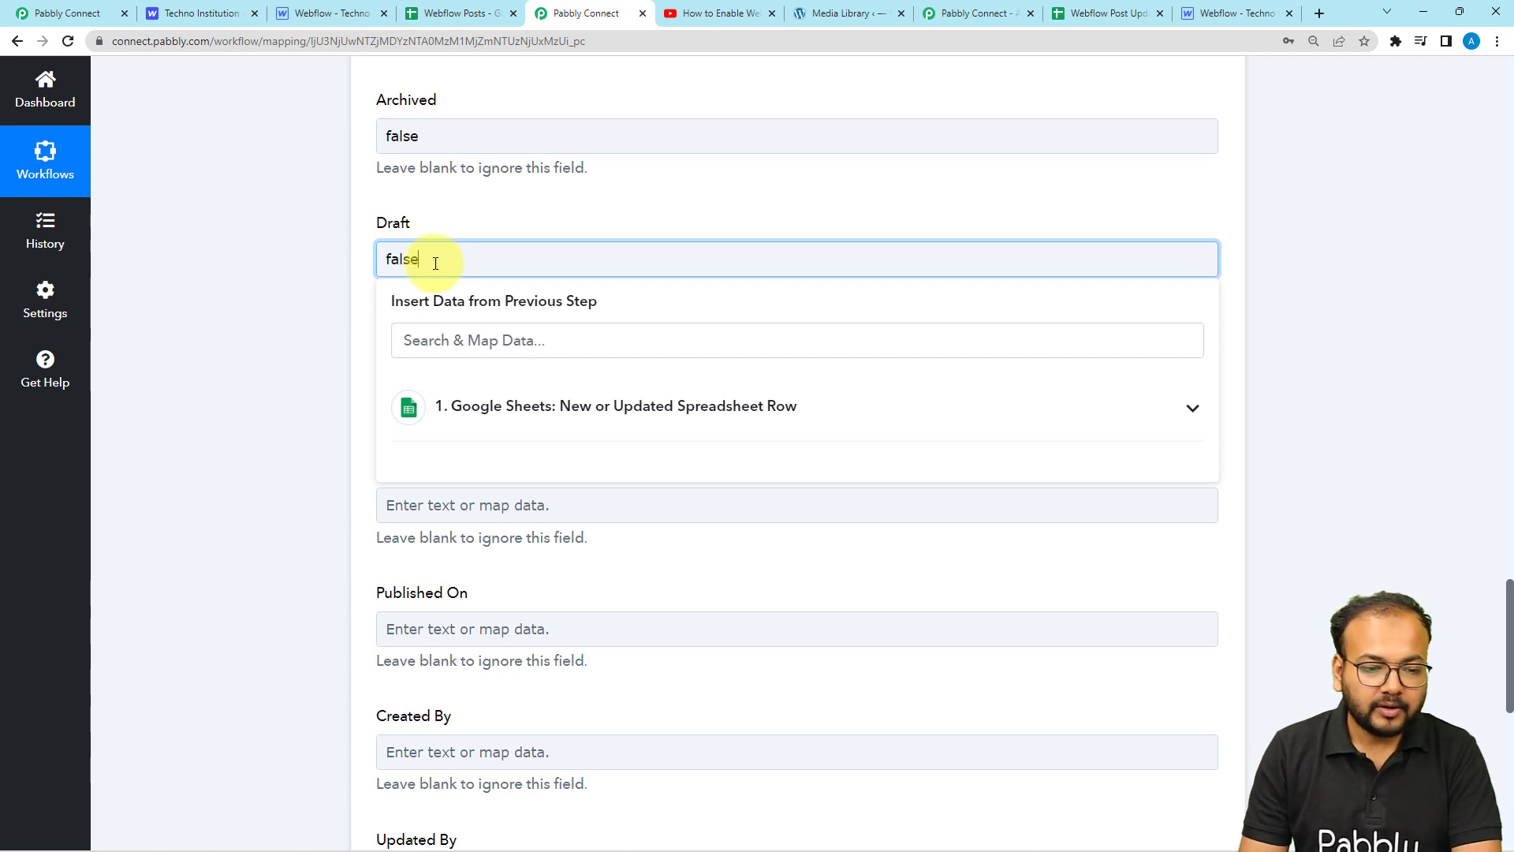
click(438, 202)
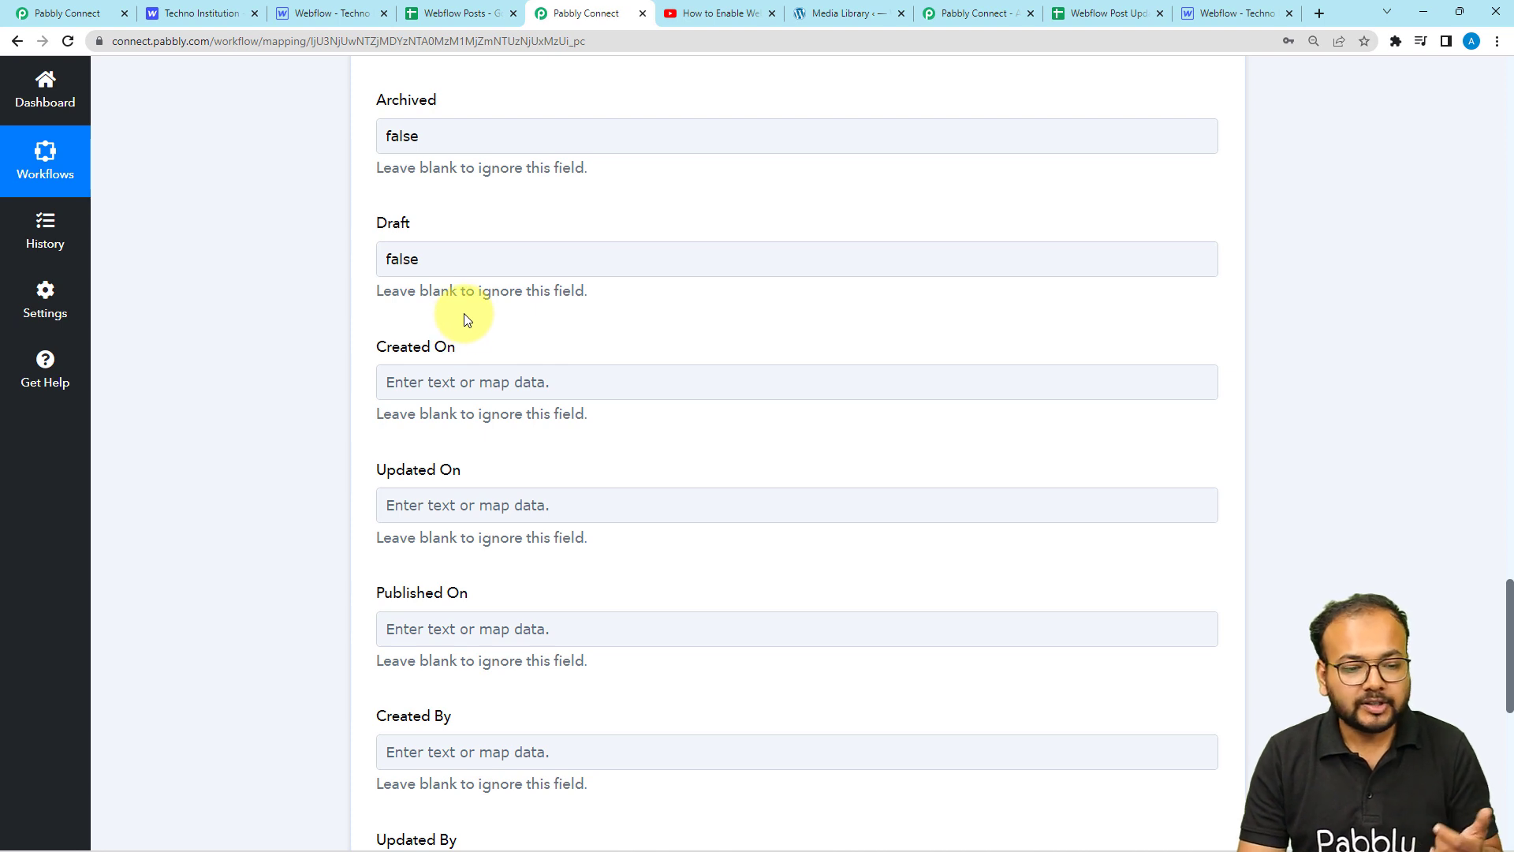
Leave the remaining date and author fields blank, then save the Update Live Item action and send a test request.
scroll(465, 315, down, 1)
scroll(511, 324, down, 2)
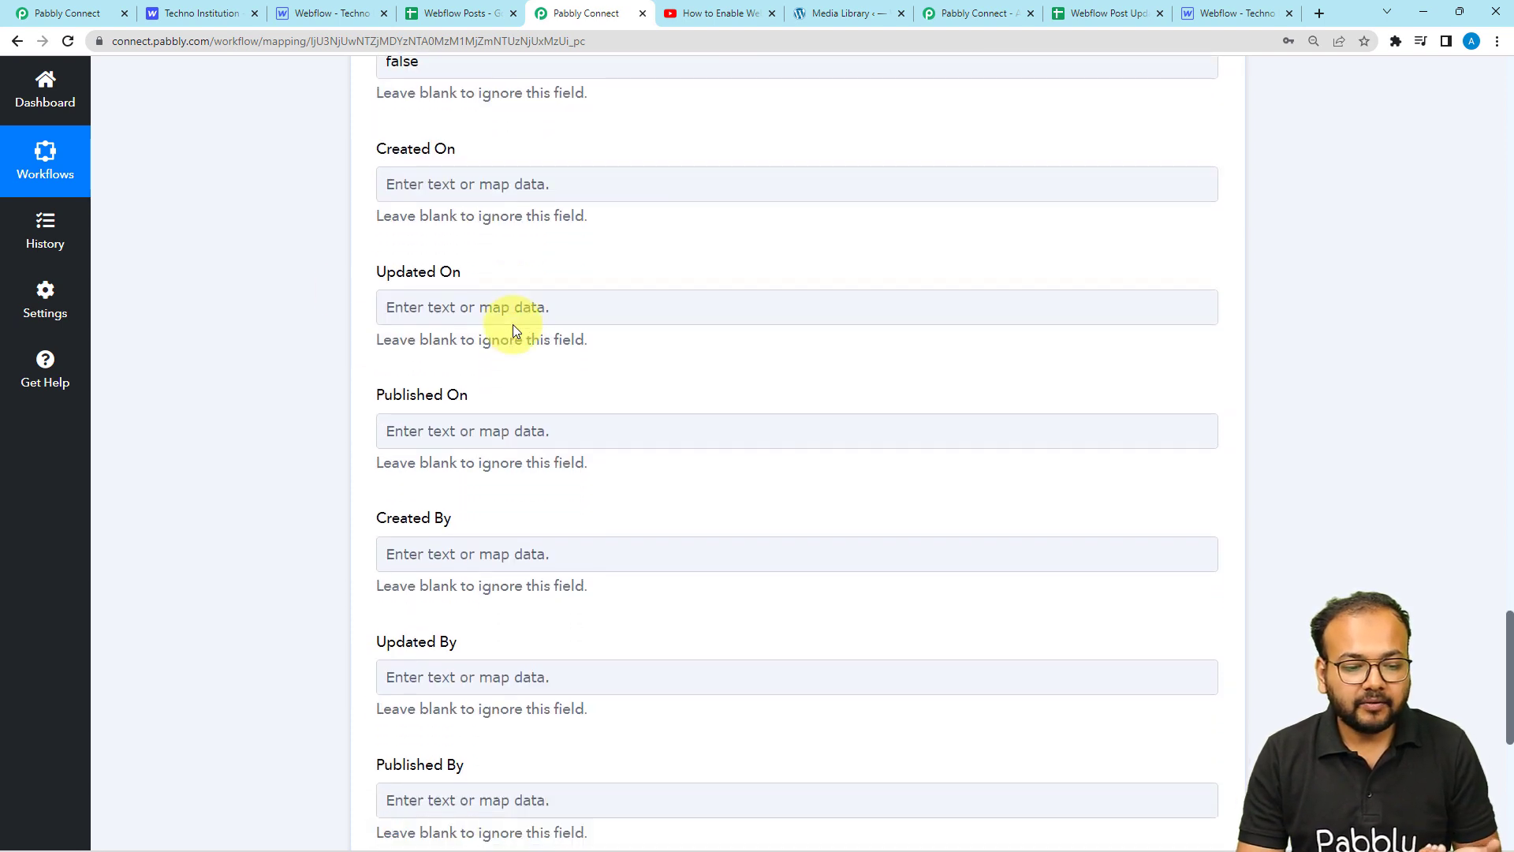
click(514, 400)
scroll(513, 401, down, 2)
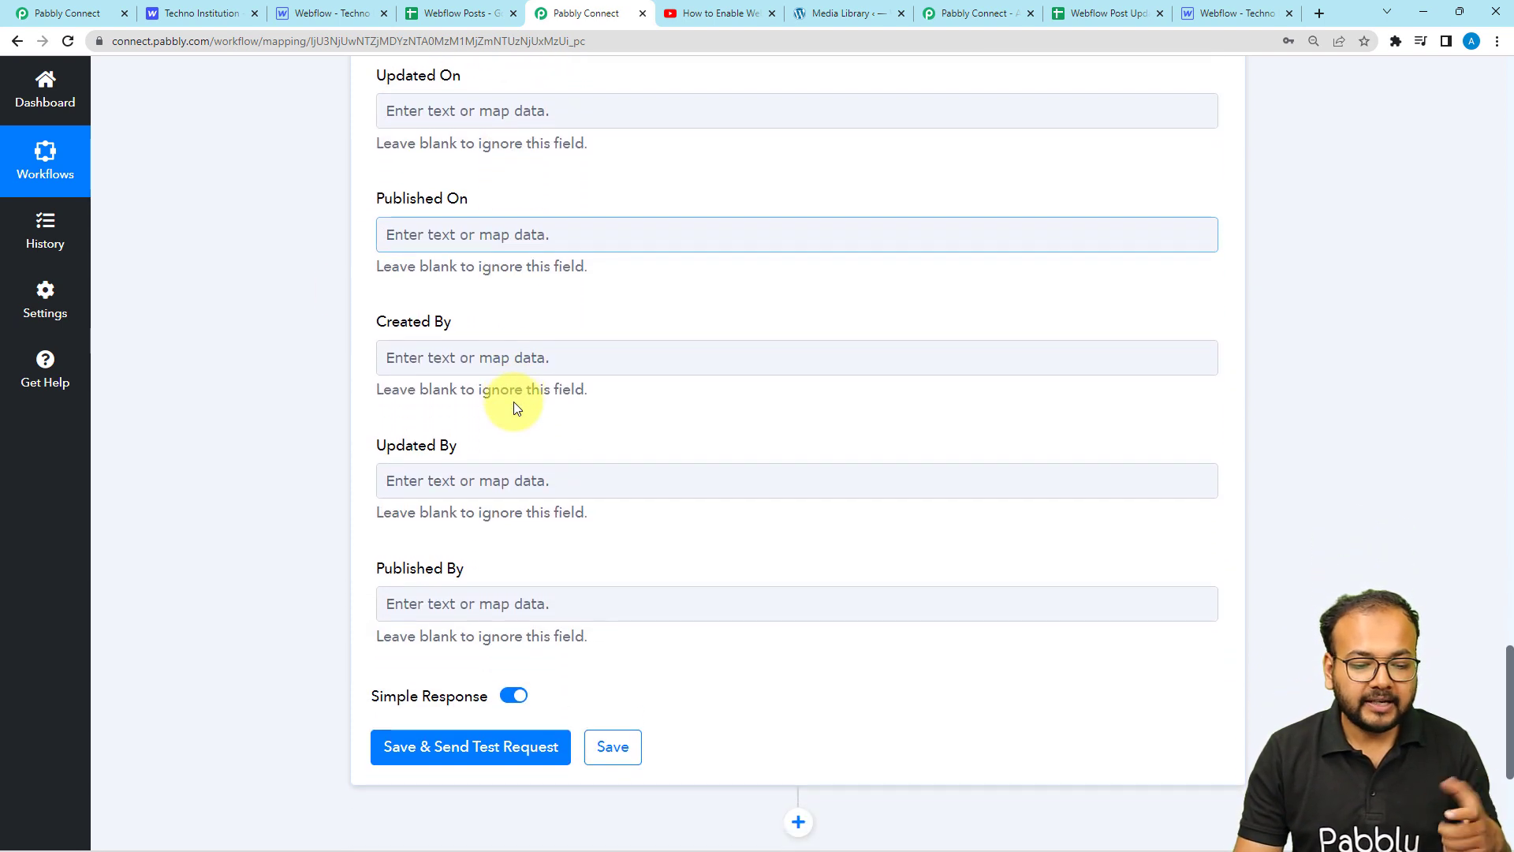
click(514, 403)
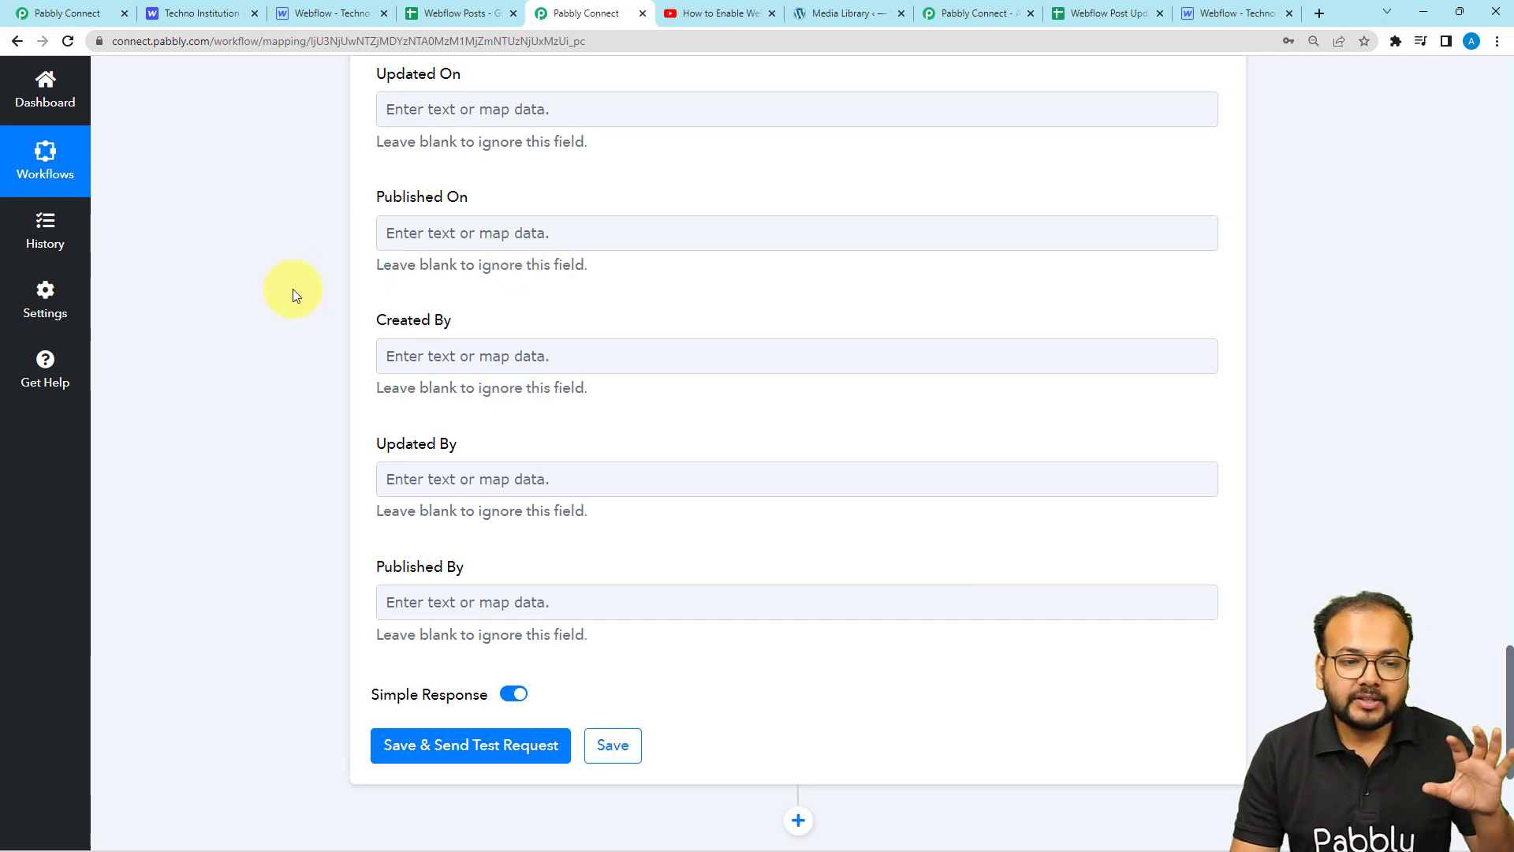
scroll(292, 288, down, 1)
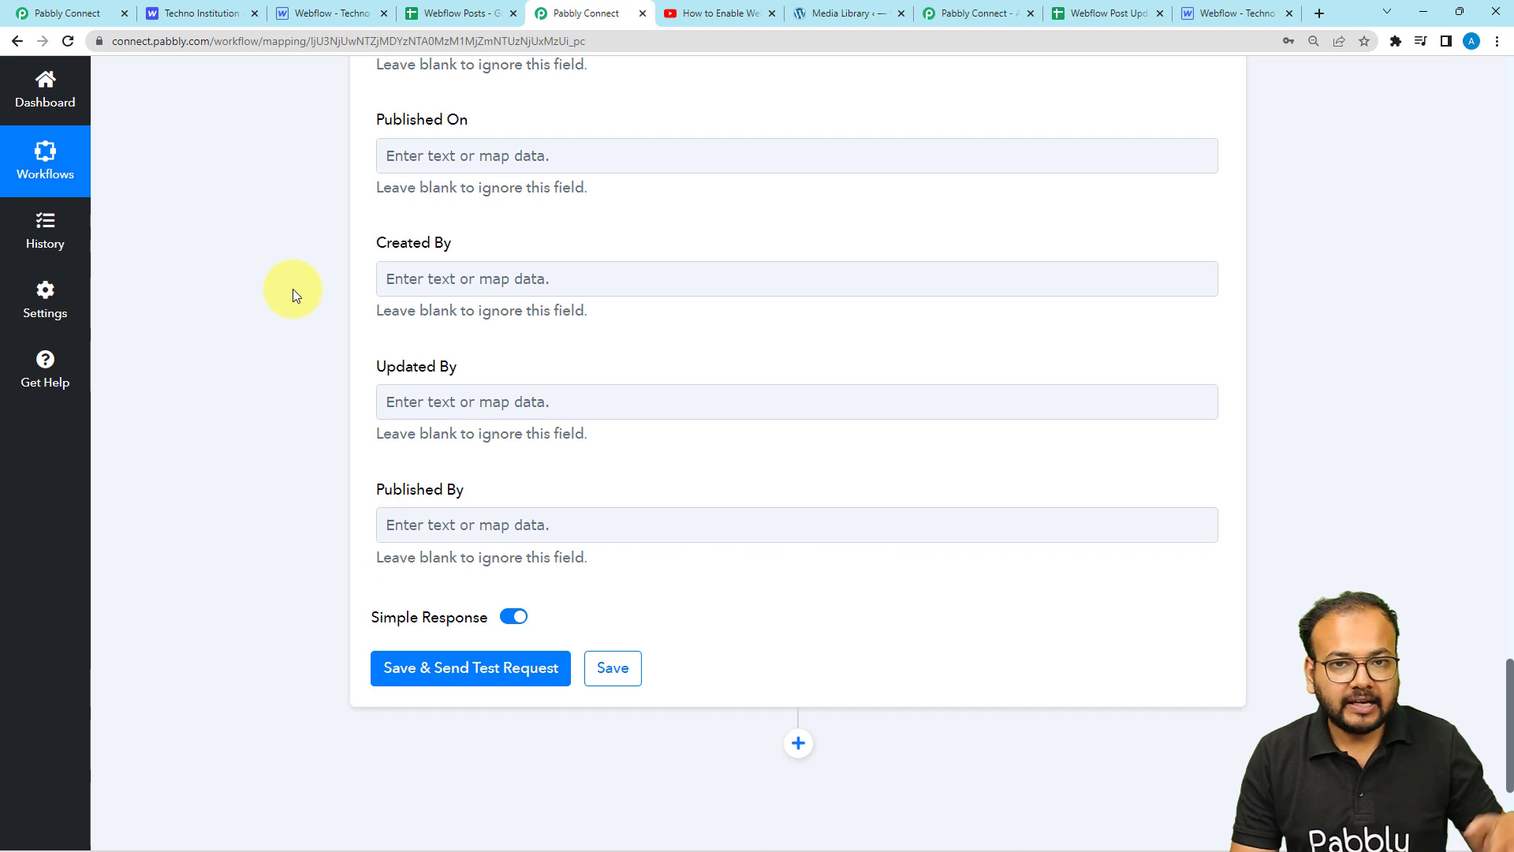
scroll(292, 289, down, 4)
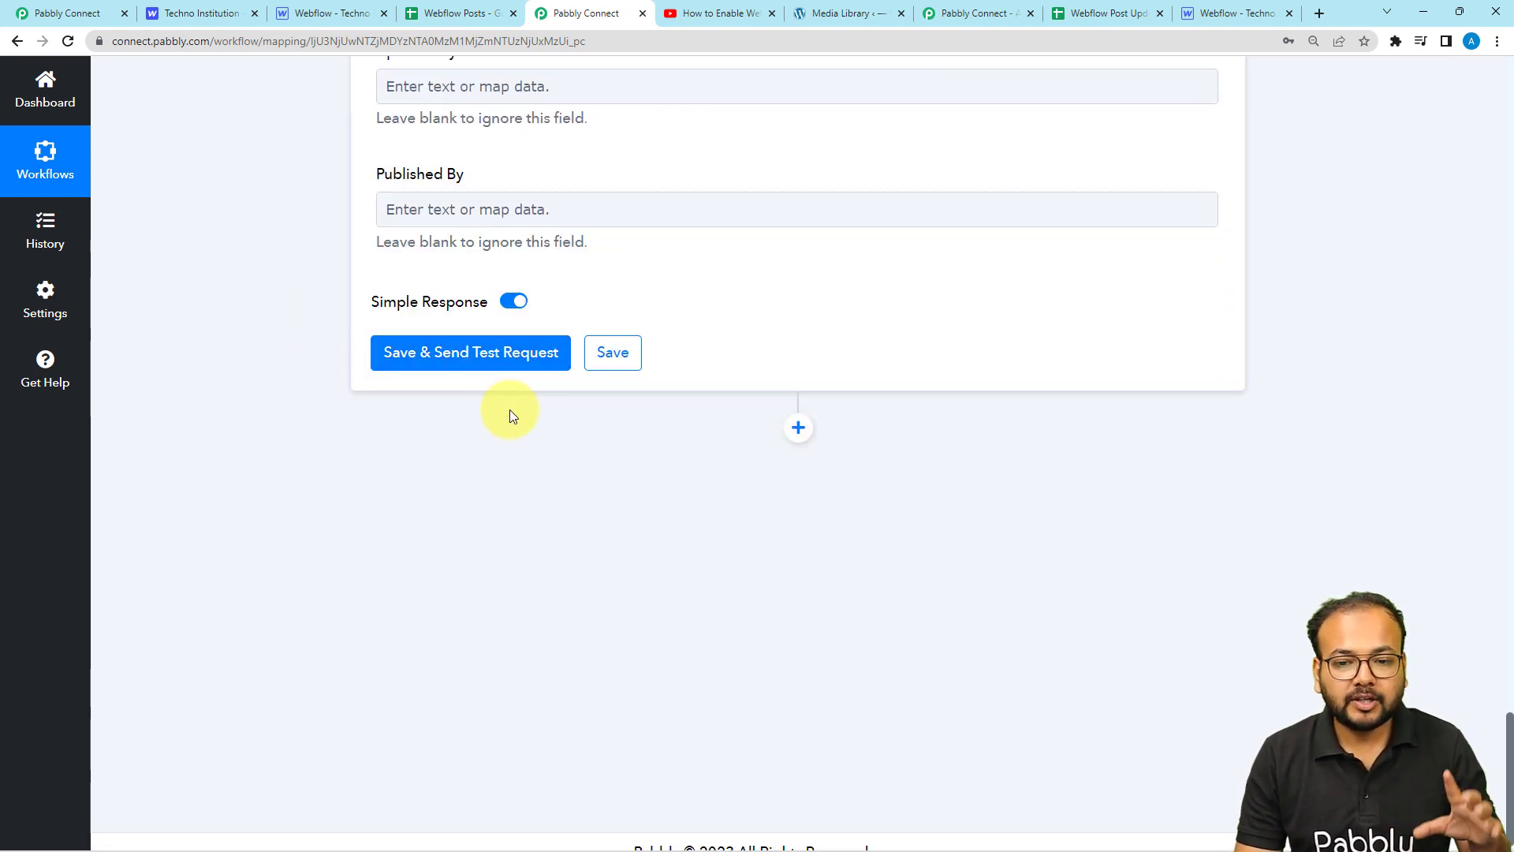
click(472, 371)
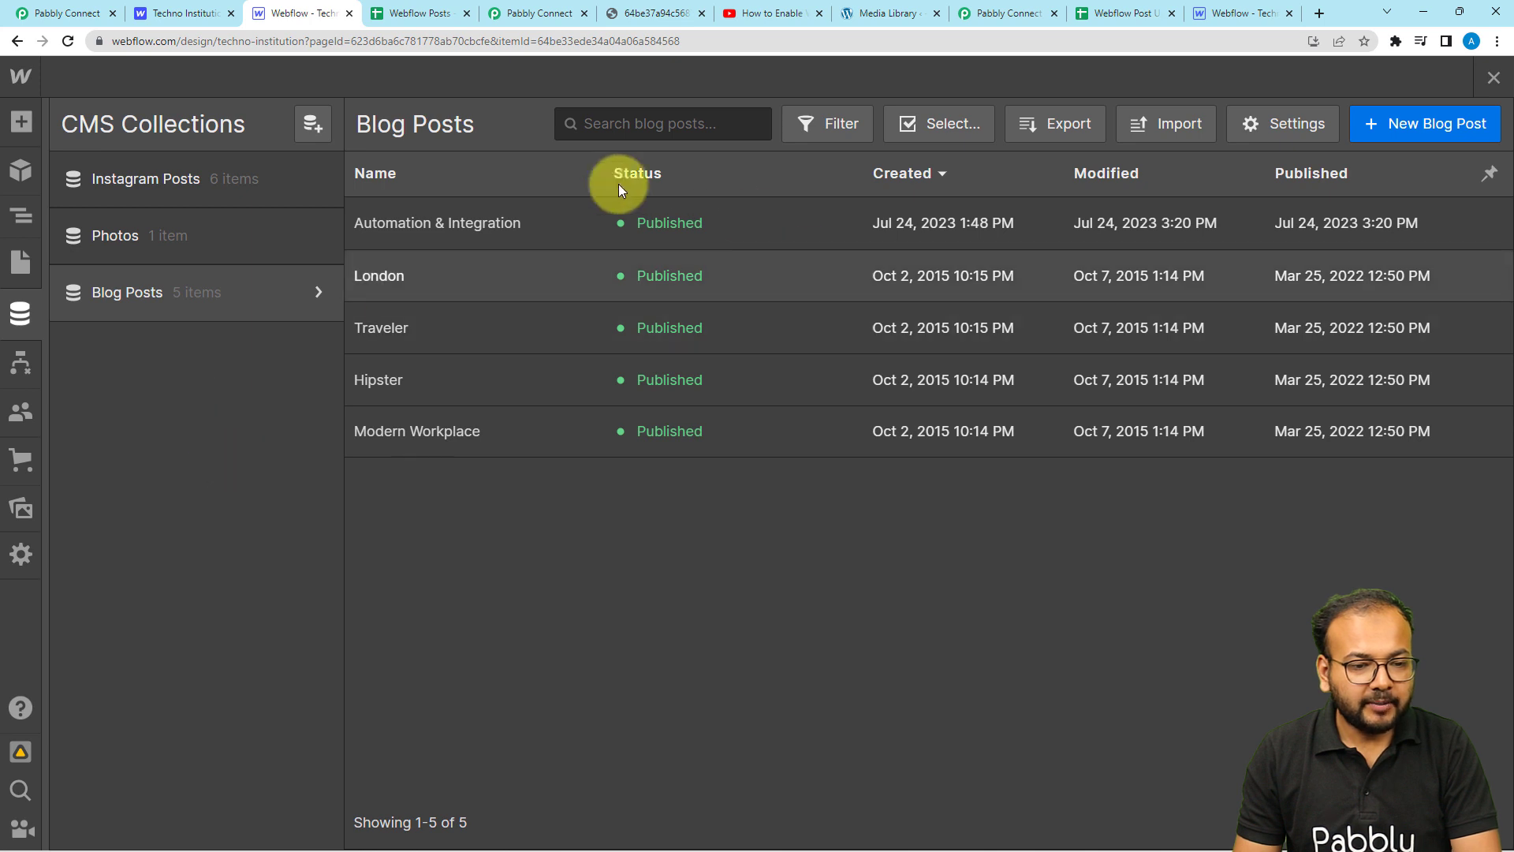
In Webflow's Blog Posts collection, open the Automation & Integration post and check its main image.
click(467, 221)
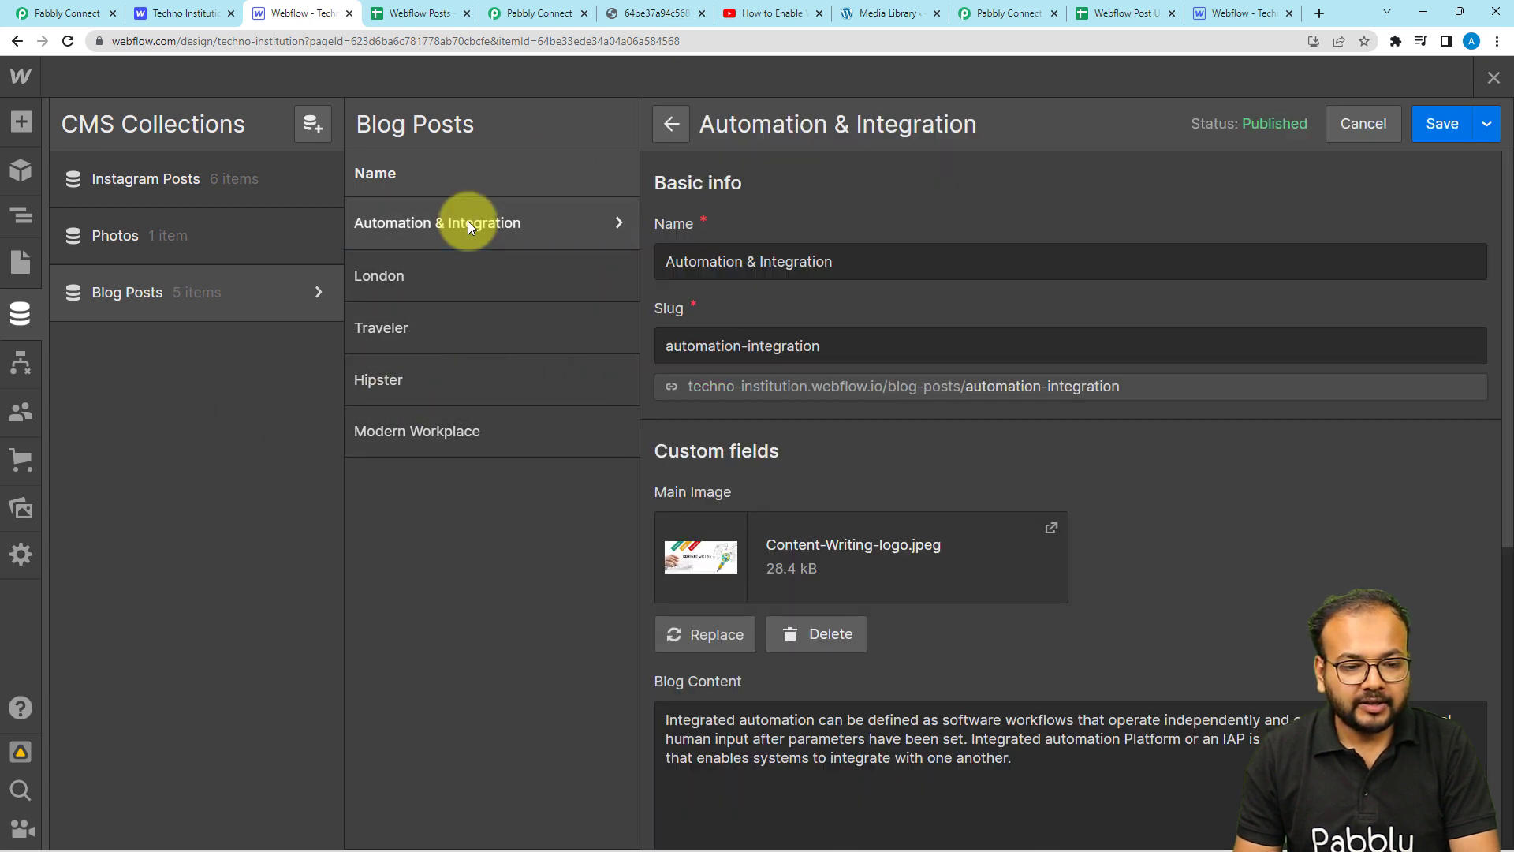
scroll(812, 533, down, 2)
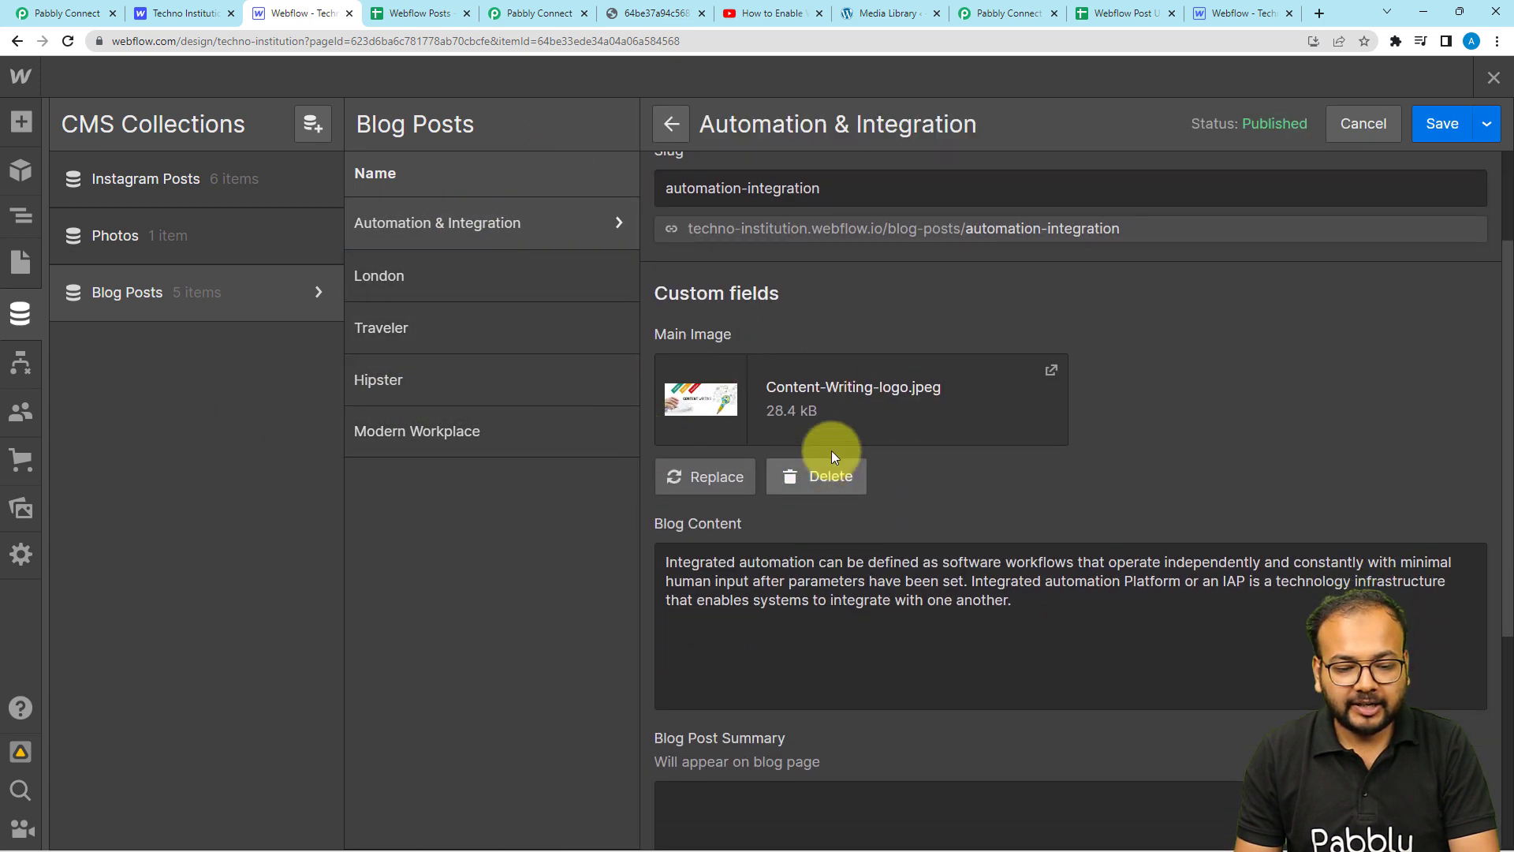